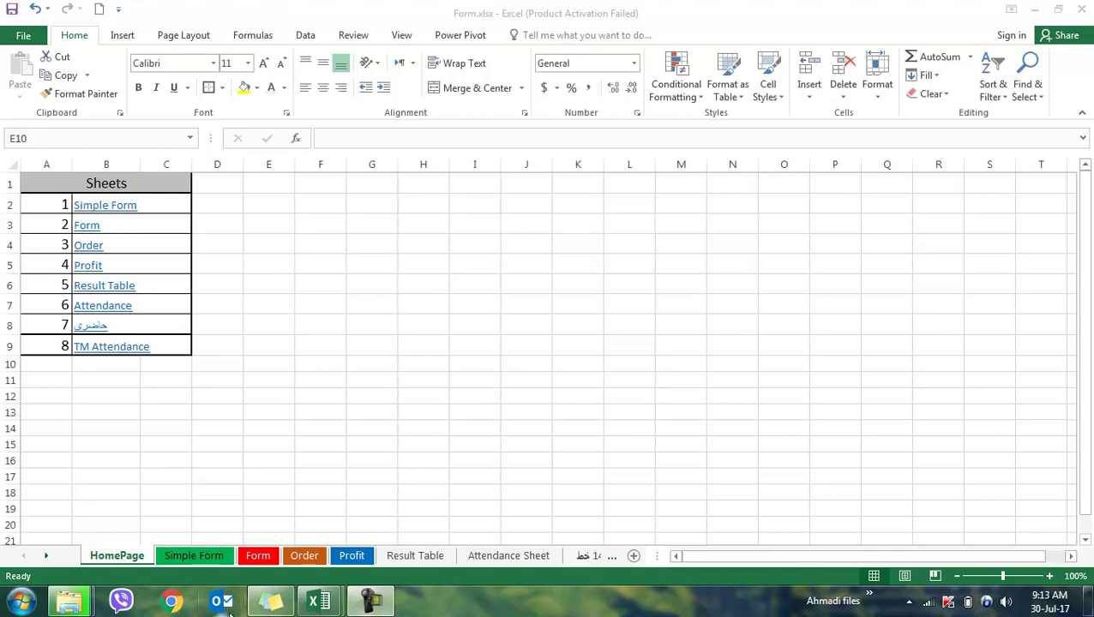
- Switch to the Simple Form sheet, zoom out three steps, and show it in Page Break Preview
{"action": "mouse_move", "coordinate": [317, 600]}
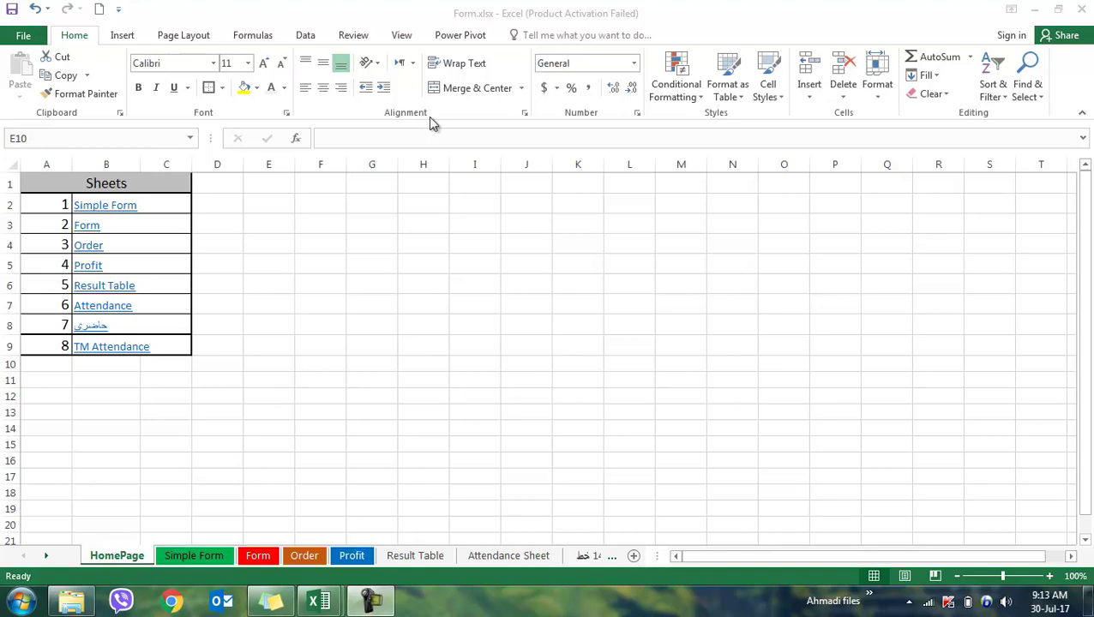
{"action": "left_click", "coordinate": [398, 38]}
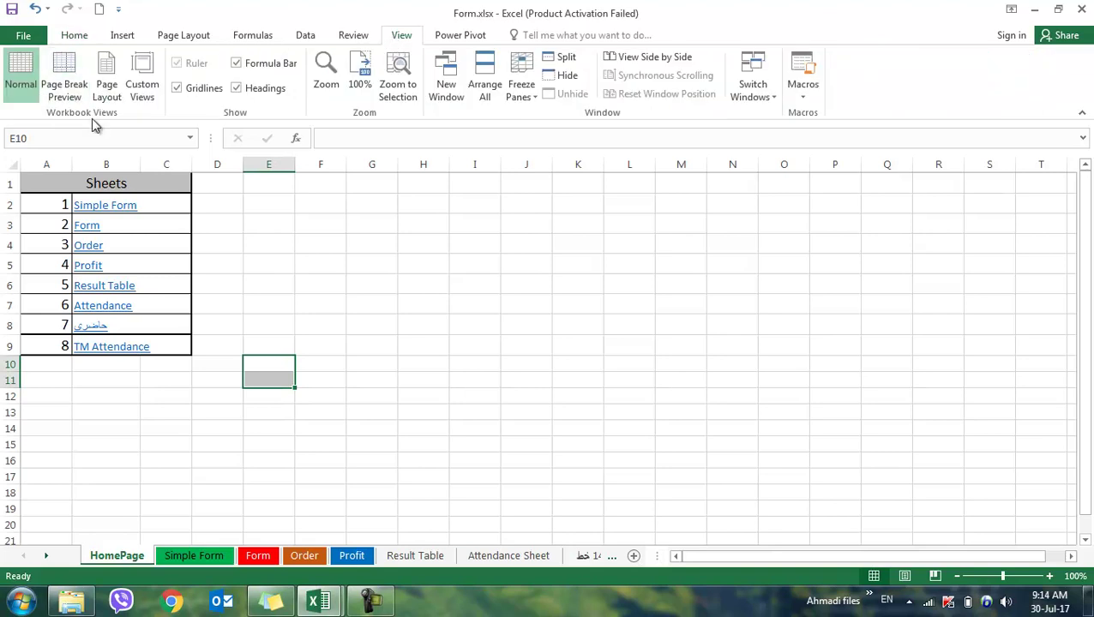
{"action": "key", "text": "ctrl+Page_Down"}
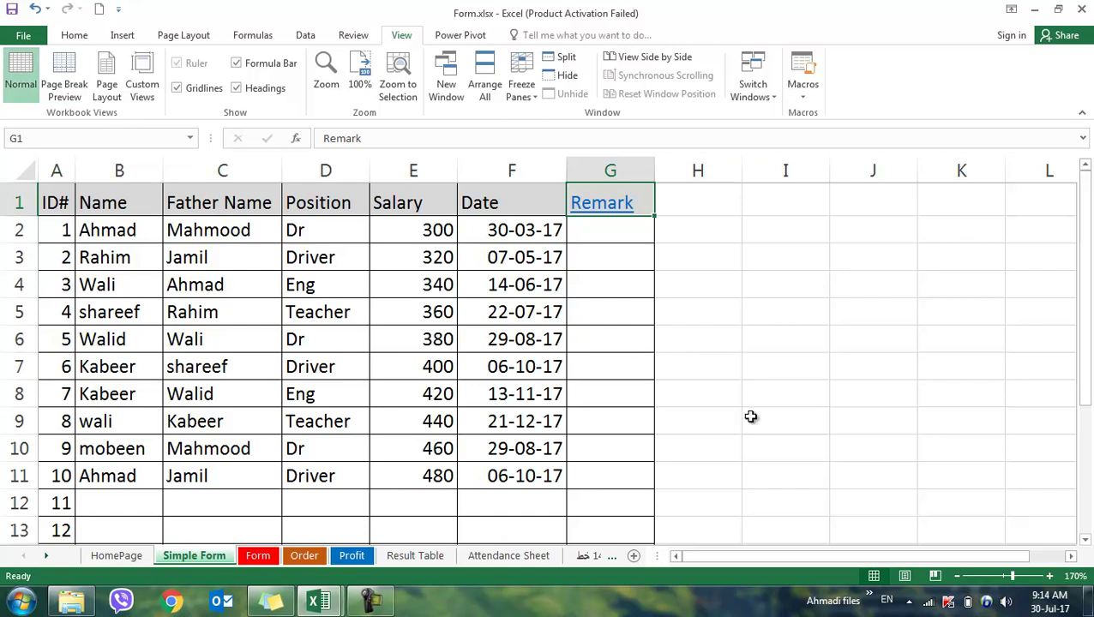
{"action": "left_click", "coordinate": [958, 576]}
{"action": "left_click", "coordinate": [958, 576]}
{"action": "left_click", "coordinate": [958, 576]}
{"action": "left_click", "coordinate": [958, 576]}
{"action": "left_click", "coordinate": [958, 576]}
{"action": "left_click", "coordinate": [958, 577]}
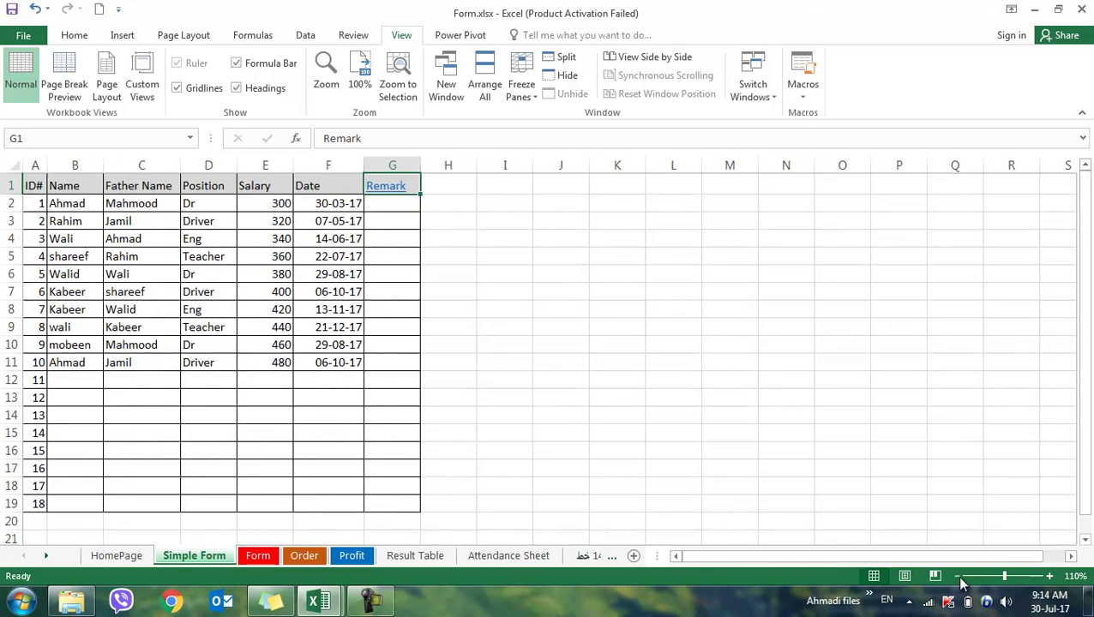
{"action": "left_click", "coordinate": [64, 94]}
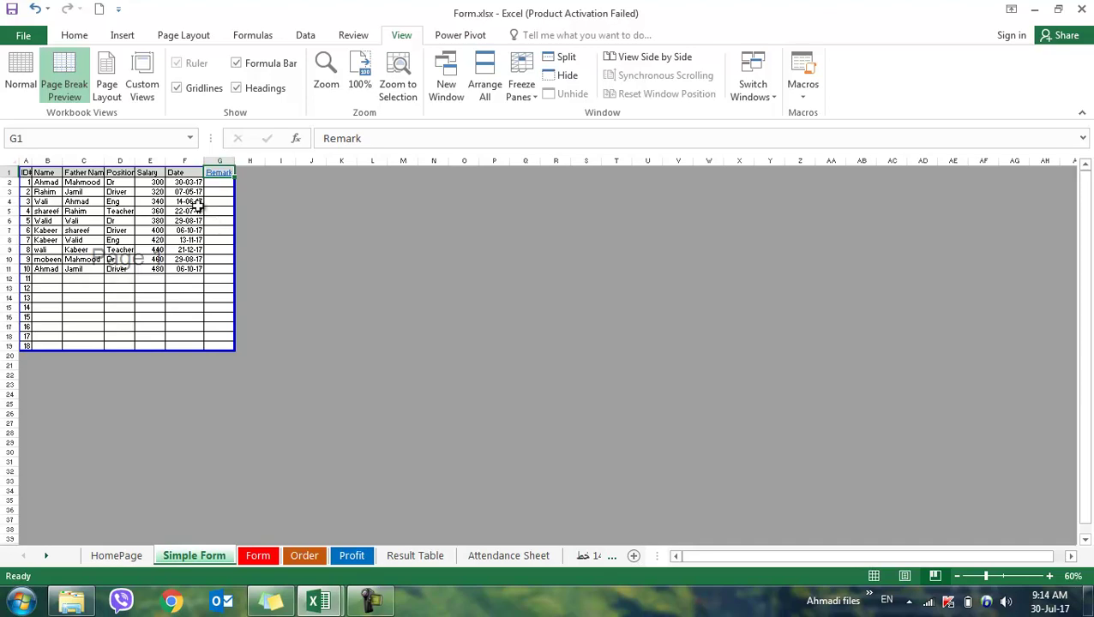
- View the Simple Form sheet in Page Layout view, scrolling over the printed page
{"action": "left_click", "coordinate": [97, 94]}
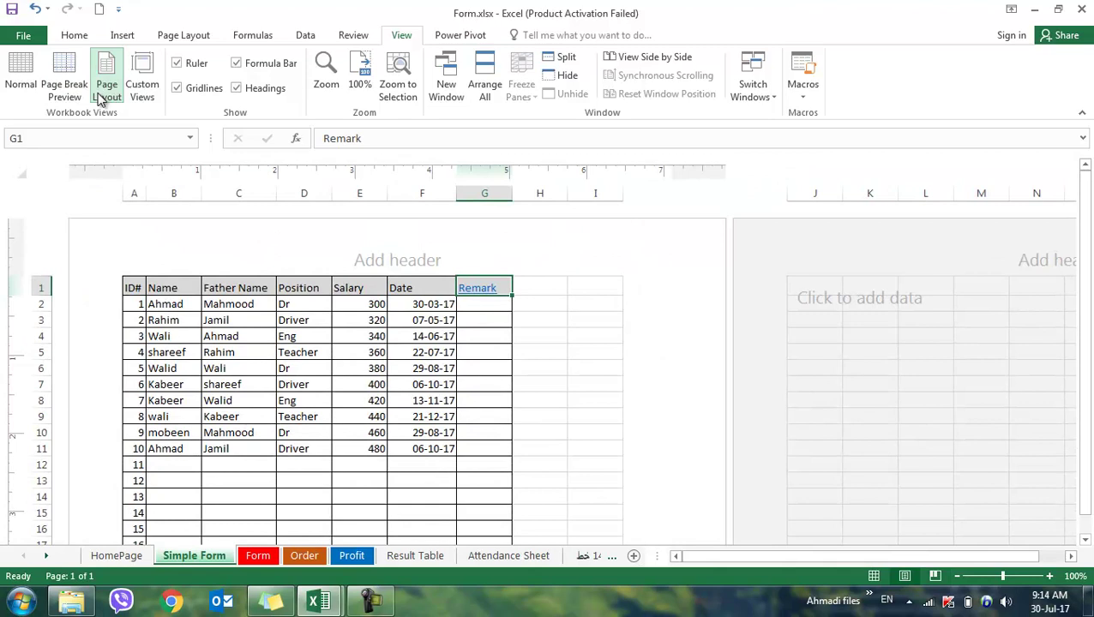
{"action": "scroll", "coordinate": [191, 274], "scroll_direction": "down", "scroll_amount": 3}
{"action": "scroll", "coordinate": [191, 273], "scroll_direction": "up", "scroll_amount": 3}
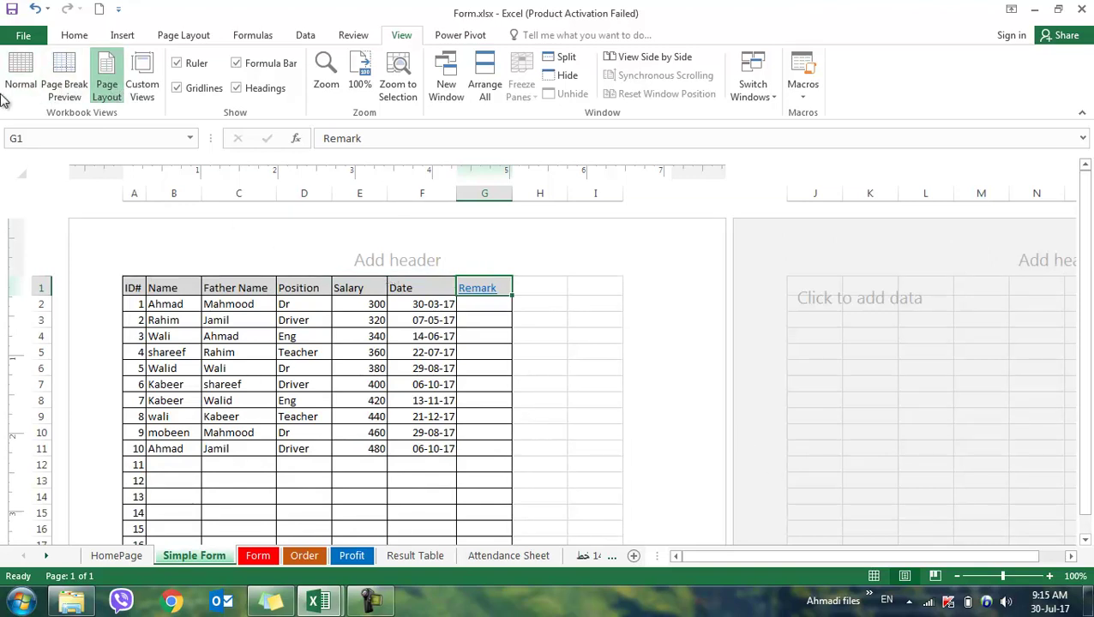
- Toggle Normal and Page Layout views, return to Page Break Preview, then open the Profit sheet
{"action": "left_click", "coordinate": [874, 579]}
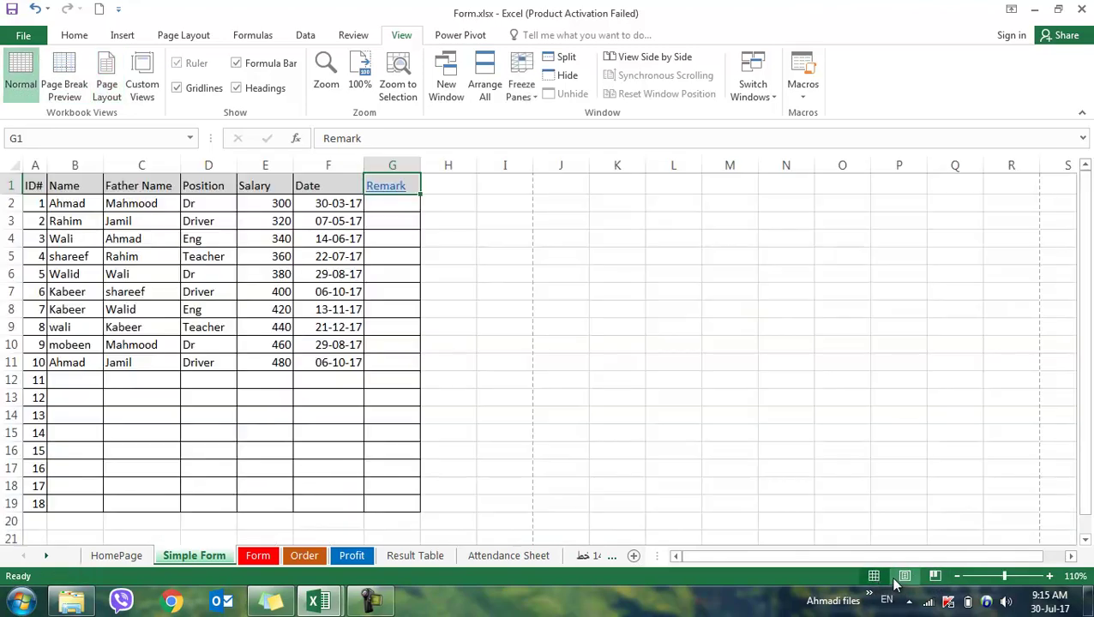
{"action": "left_click", "coordinate": [905, 576]}
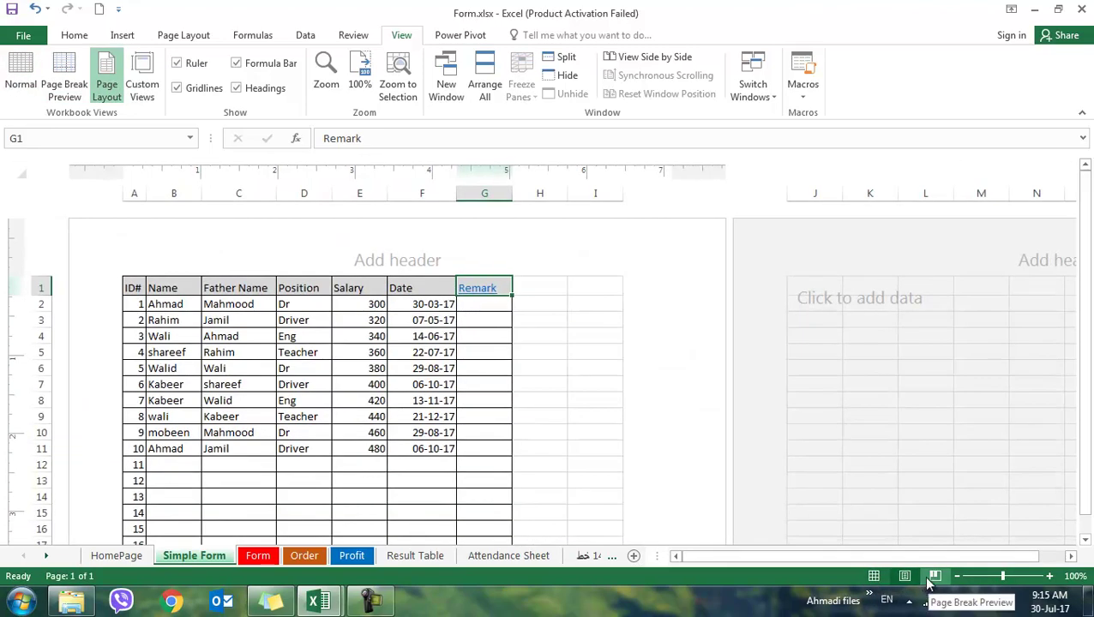
{"action": "left_click", "coordinate": [935, 578]}
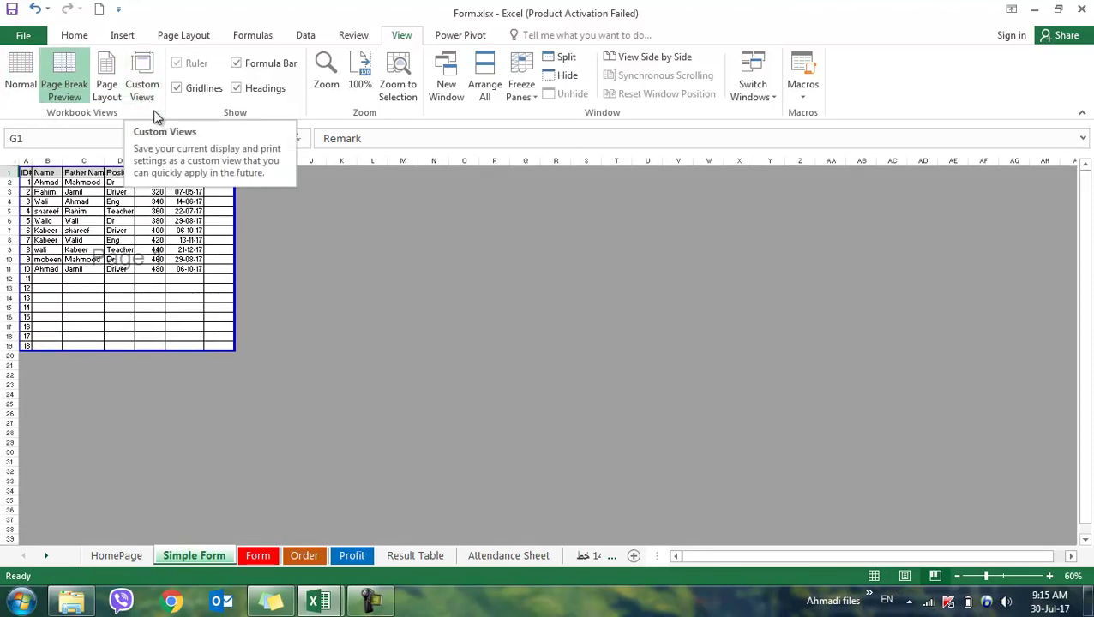
{"action": "left_click", "coordinate": [355, 556]}
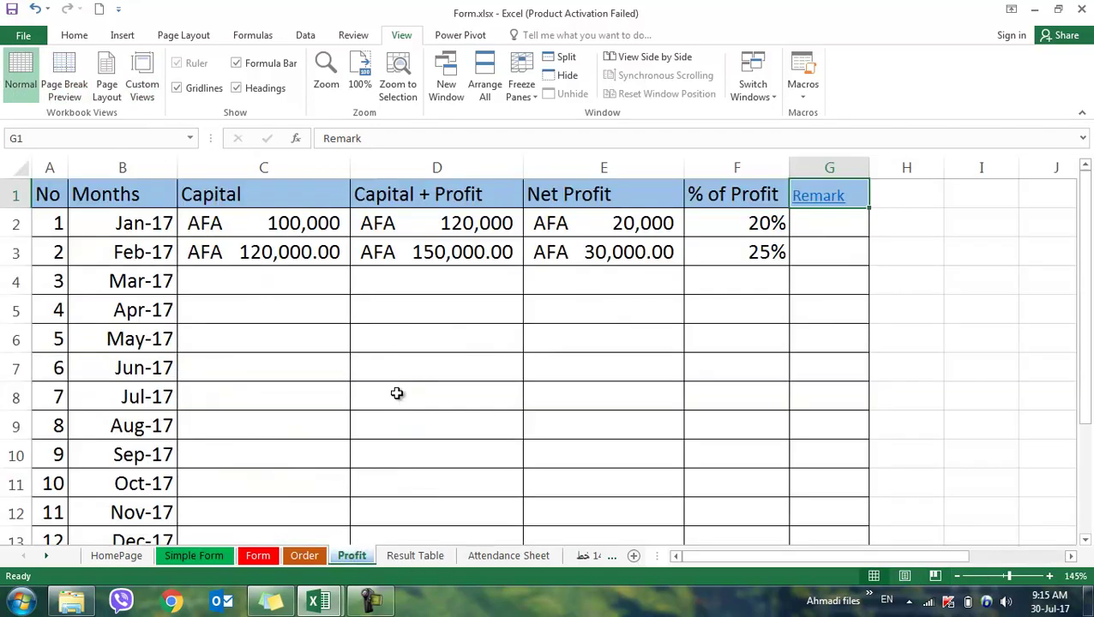
- Zoom the Profit sheet to 180% and select cells E5:E6
{"action": "left_click", "coordinate": [958, 577]}
{"action": "left_click", "coordinate": [957, 577]}
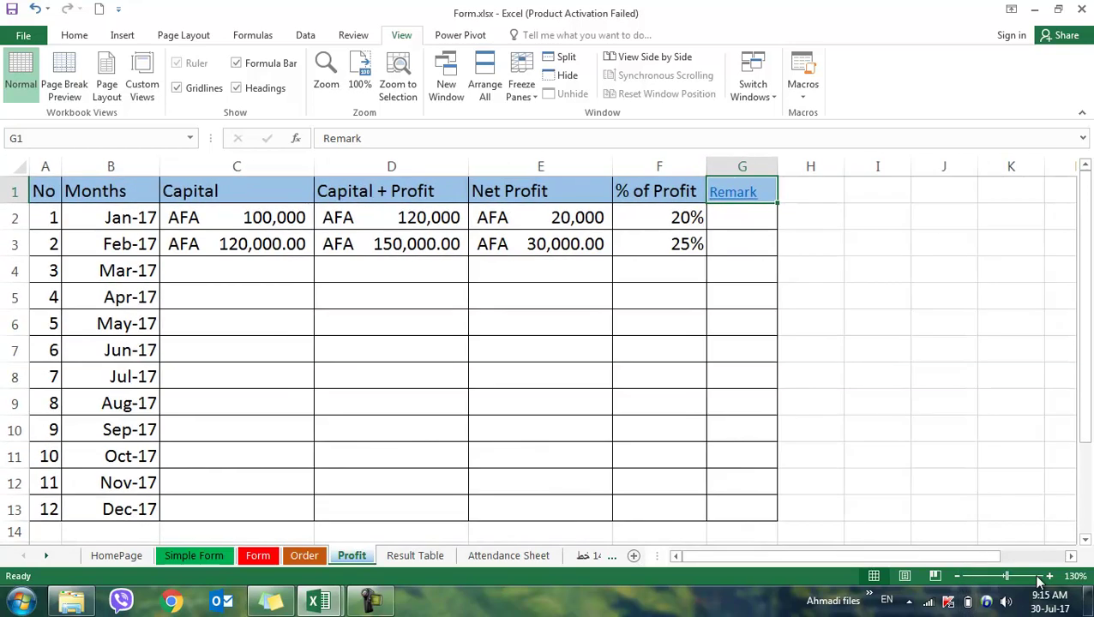
{"action": "left_click", "coordinate": [1051, 577]}
{"action": "left_click", "coordinate": [1051, 577]}
{"action": "left_click", "coordinate": [1051, 577]}
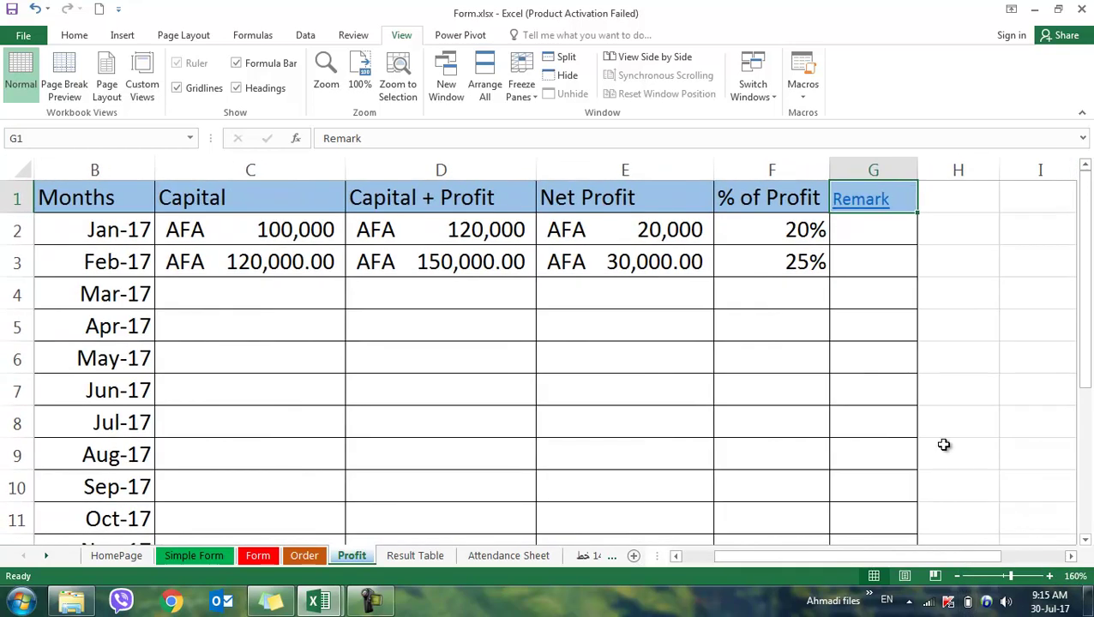
{"action": "left_click", "coordinate": [1050, 577]}
{"action": "left_click", "coordinate": [1050, 577]}
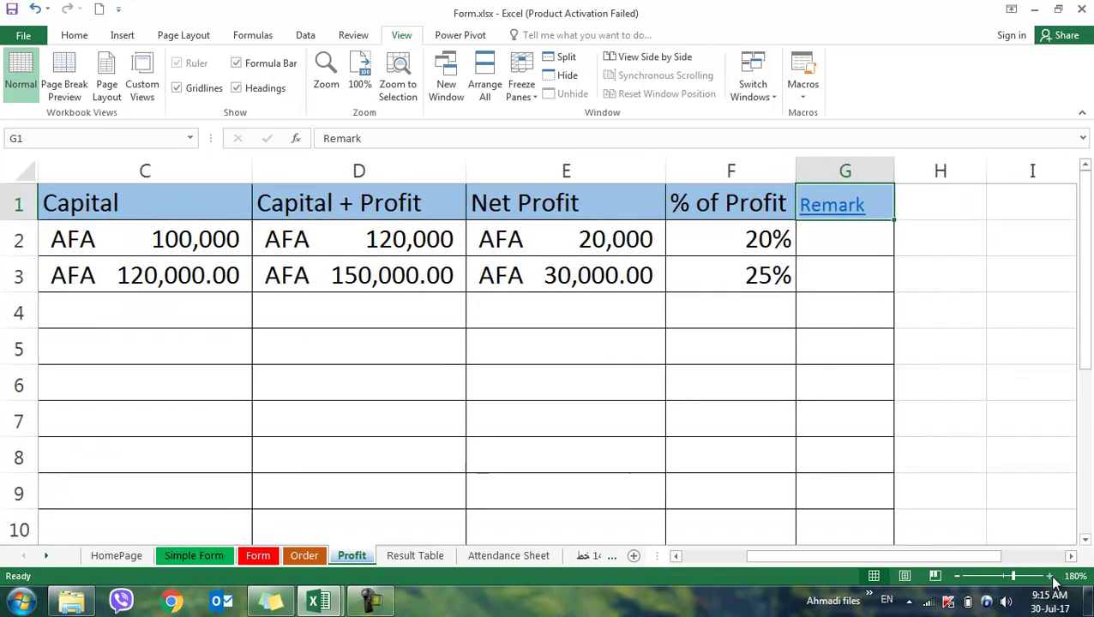
{"action": "left_click_drag", "start_coordinate": [826, 406], "coordinate": [34, 274]}
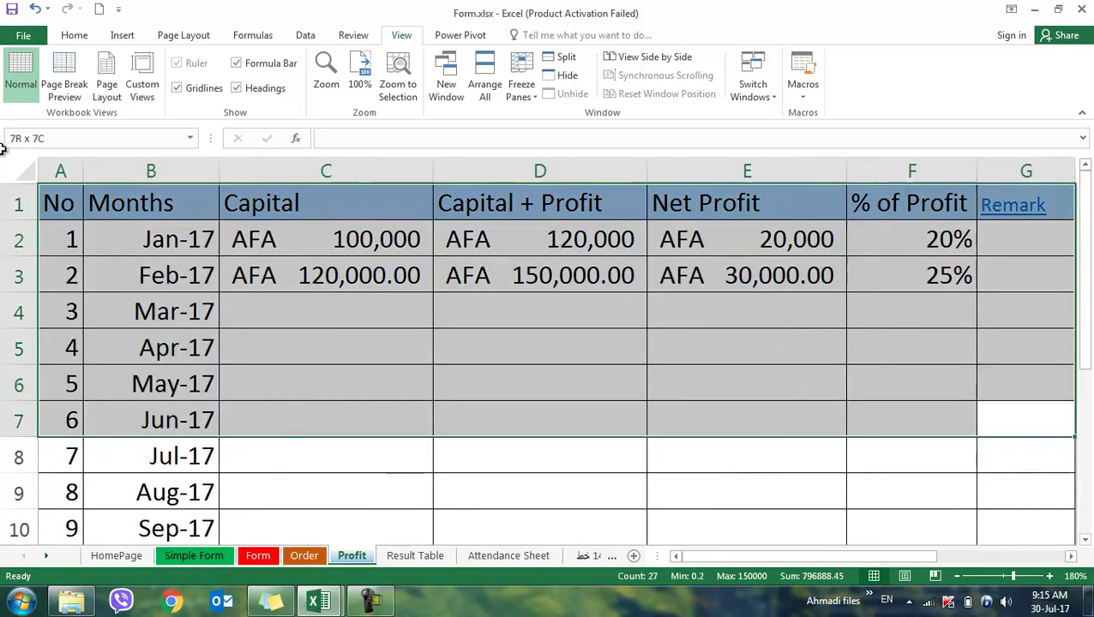
{"action": "left_click_drag", "start_coordinate": [697, 349], "coordinate": [704, 376]}
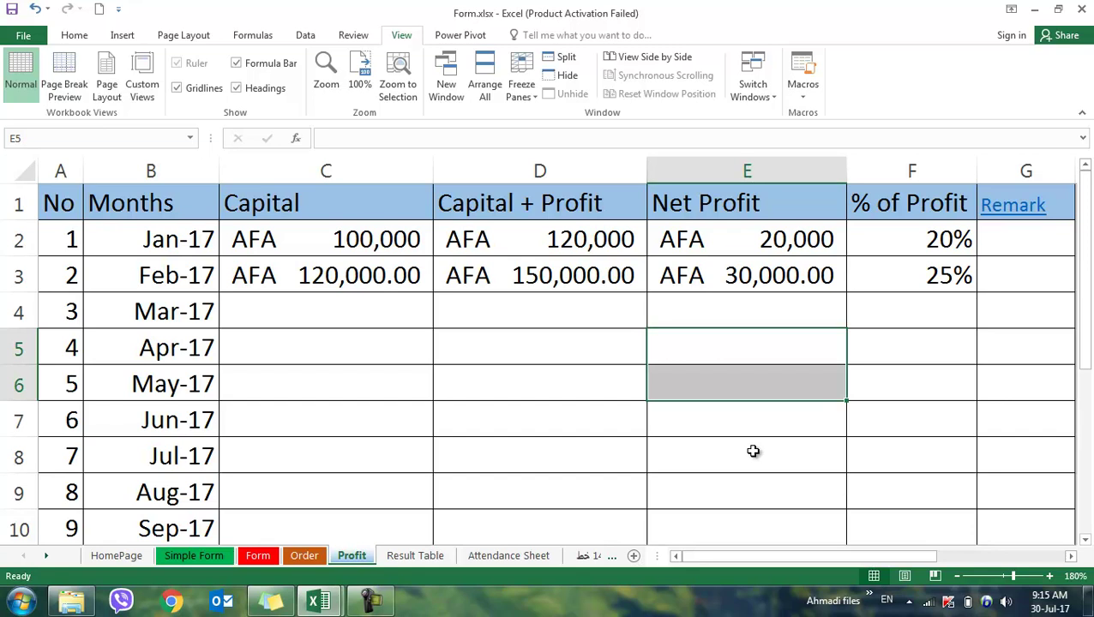
- Save the Profit sheet's current setup as a custom view named 'my own view'
{"action": "left_click", "coordinate": [150, 86]}
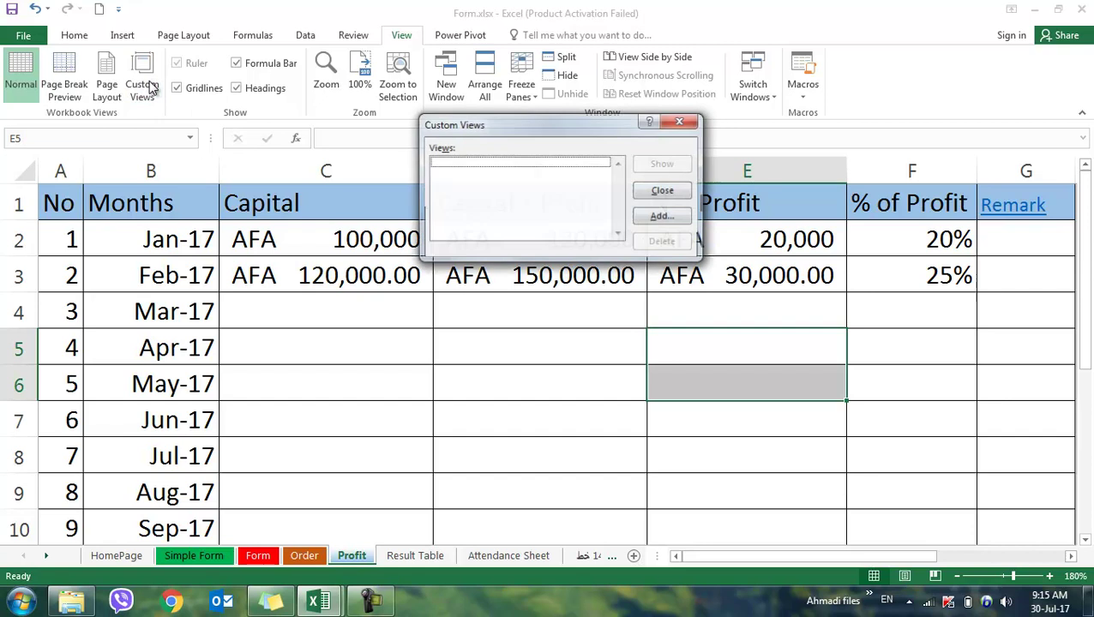
{"action": "left_click", "coordinate": [677, 217]}
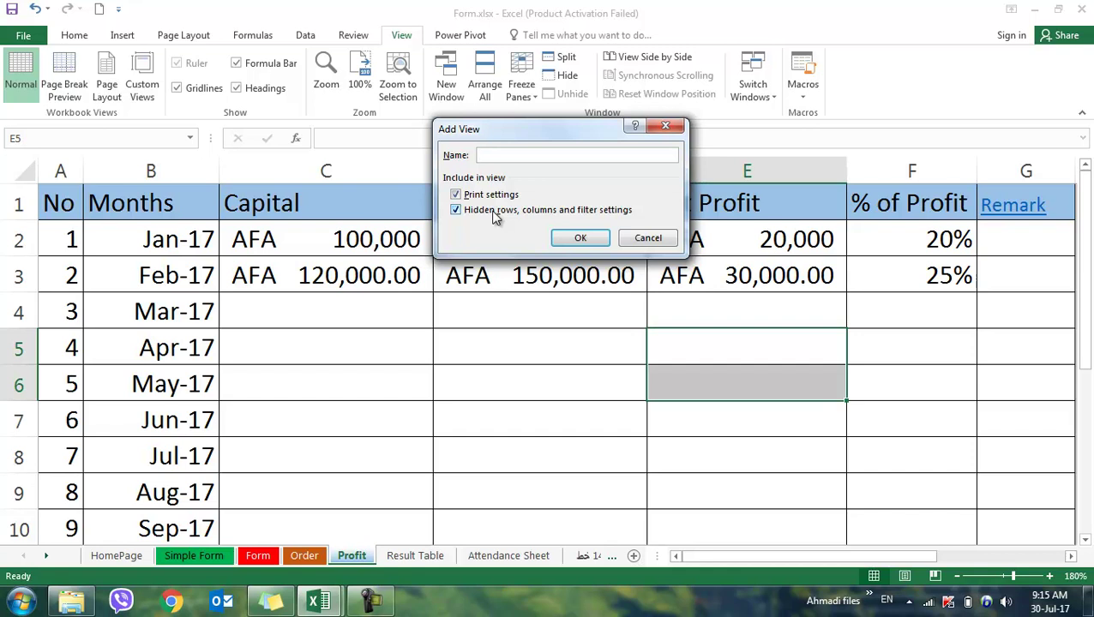
{"action": "type", "text": "own view"}
{"action": "left_click", "coordinate": [580, 238]}
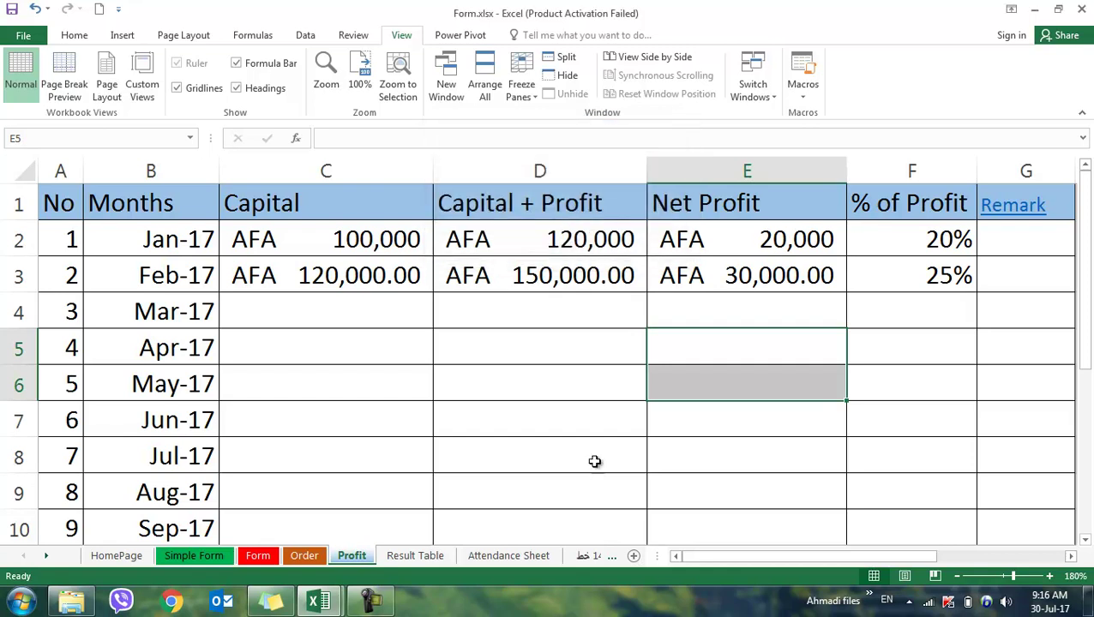
- Zoom back out to 100%, then restore the 'my own view' custom view
{"action": "left_click", "coordinate": [958, 576]}
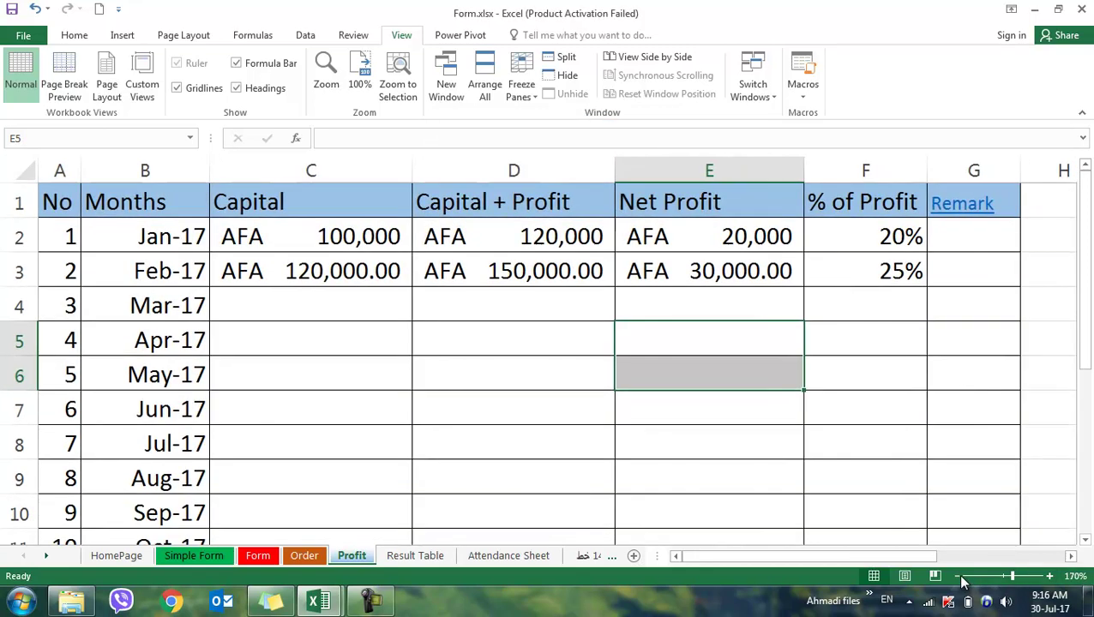
{"action": "left_click", "coordinate": [958, 577]}
{"action": "left_click", "coordinate": [958, 576]}
{"action": "left_click", "coordinate": [958, 577]}
{"action": "left_click", "coordinate": [958, 576]}
{"action": "left_click", "coordinate": [958, 577]}
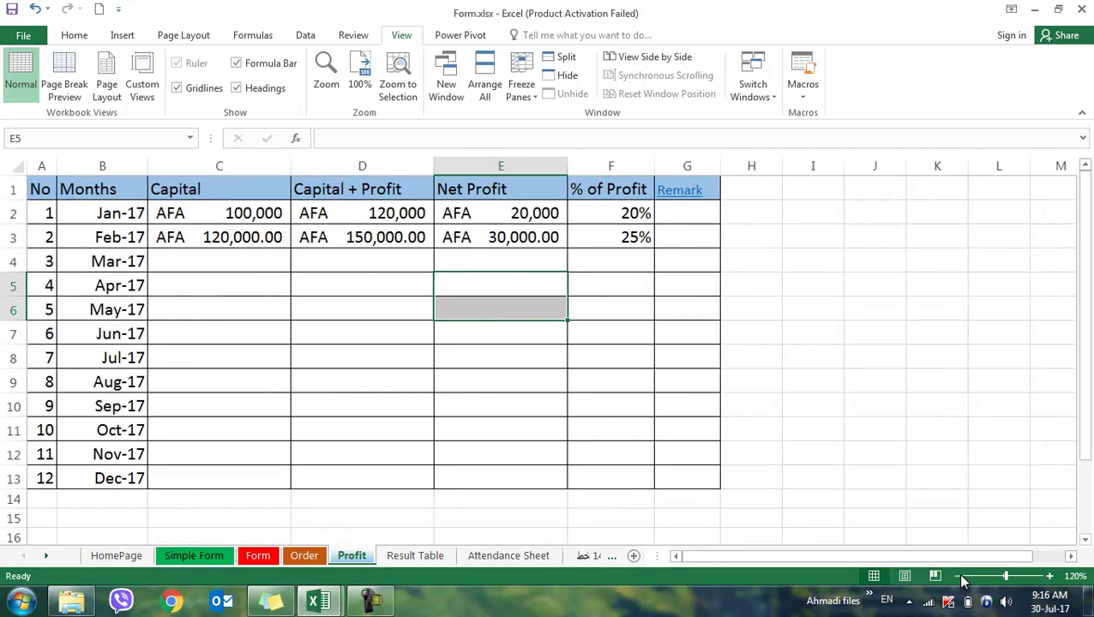
{"action": "left_click", "coordinate": [958, 577]}
{"action": "left_click", "coordinate": [957, 577]}
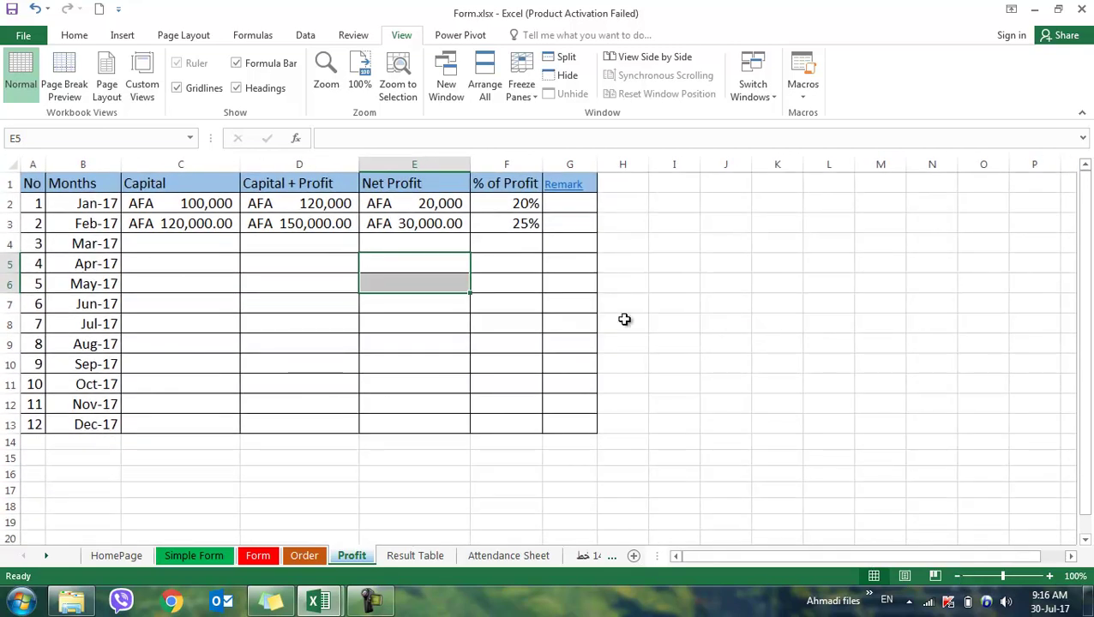
{"action": "left_click", "coordinate": [154, 81]}
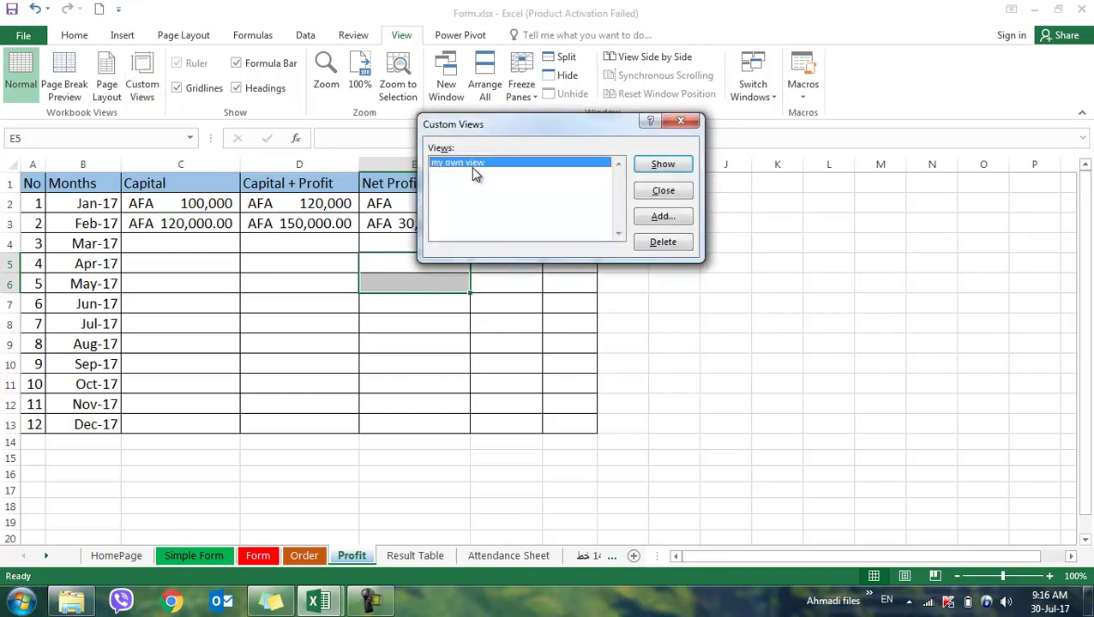
{"action": "left_click", "coordinate": [661, 168]}
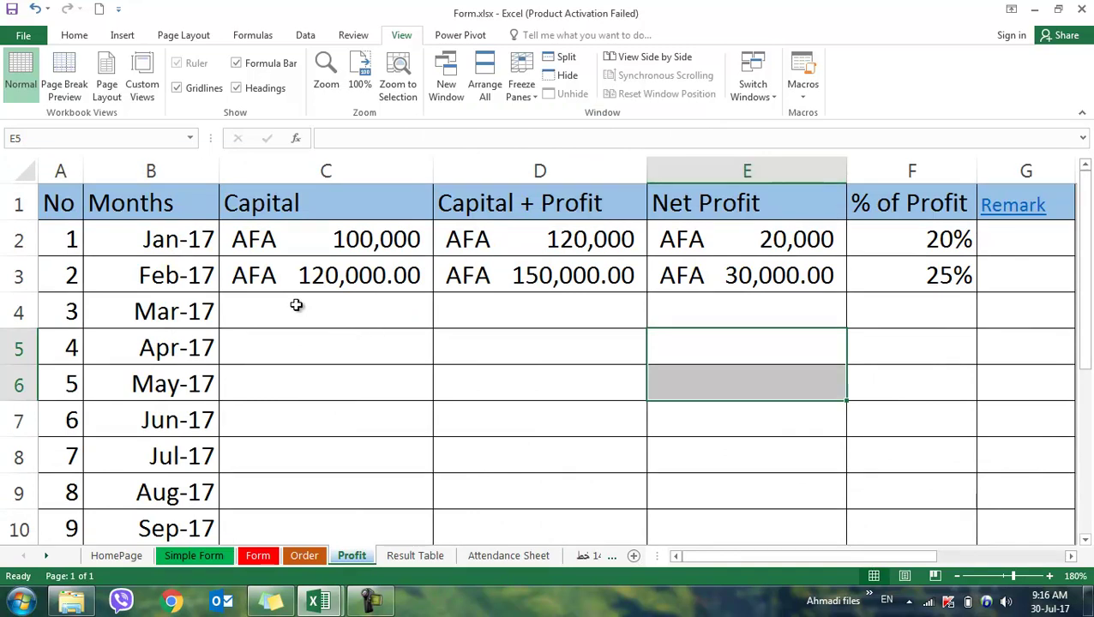
- Show the Profit sheet in Page Layout view and toggle the ruler, leaving it hidden
{"action": "left_click", "coordinate": [905, 575]}
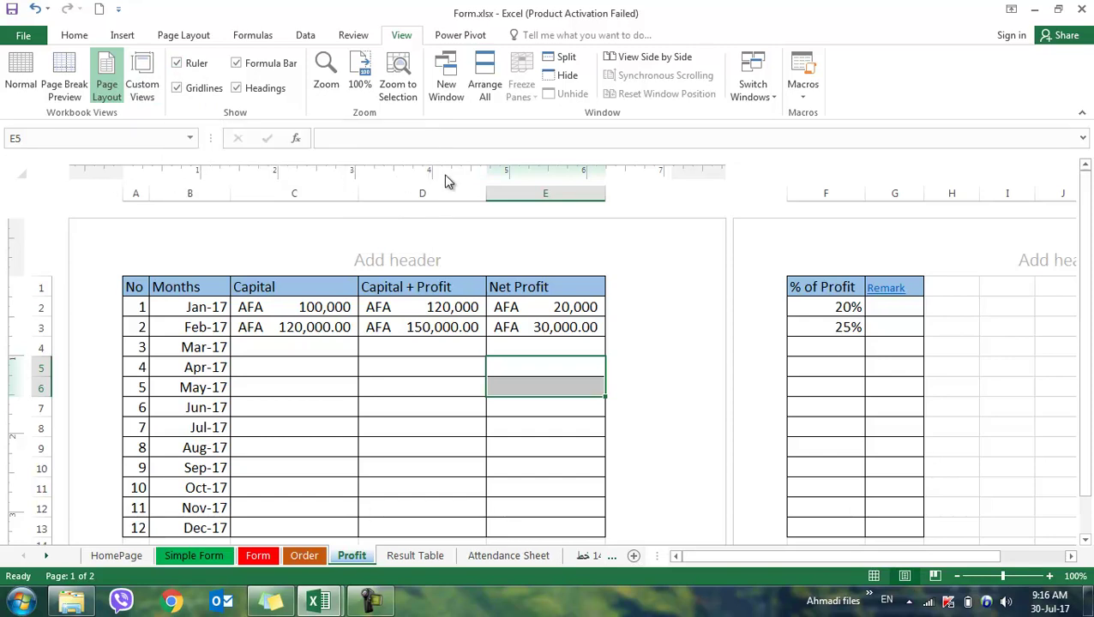
{"action": "left_click", "coordinate": [176, 65]}
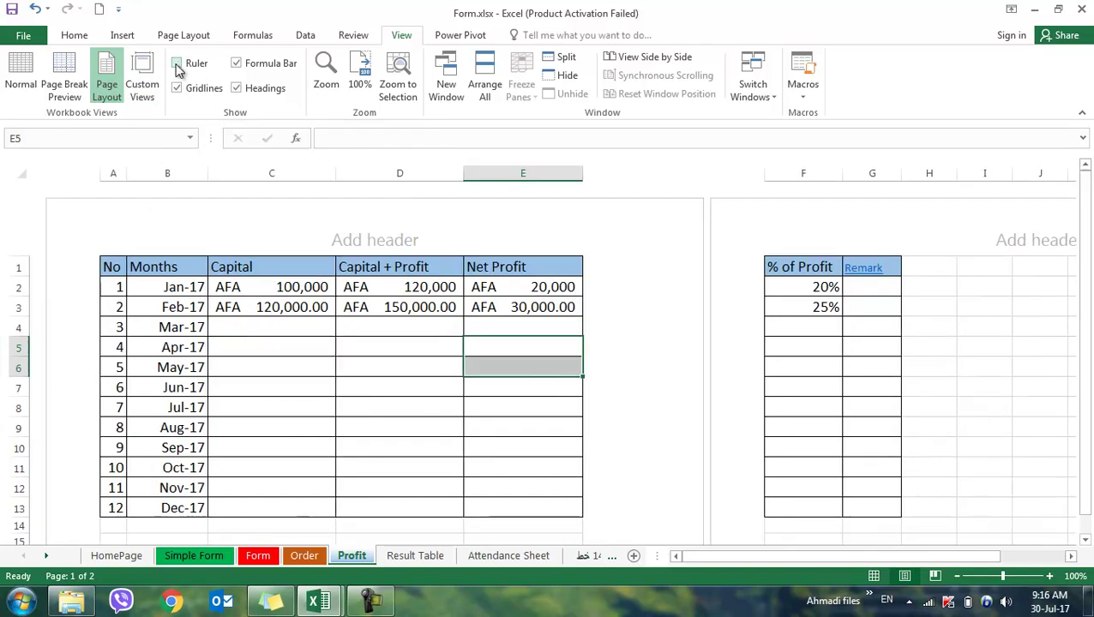
{"action": "left_click", "coordinate": [176, 64]}
{"action": "left_click", "coordinate": [176, 65]}
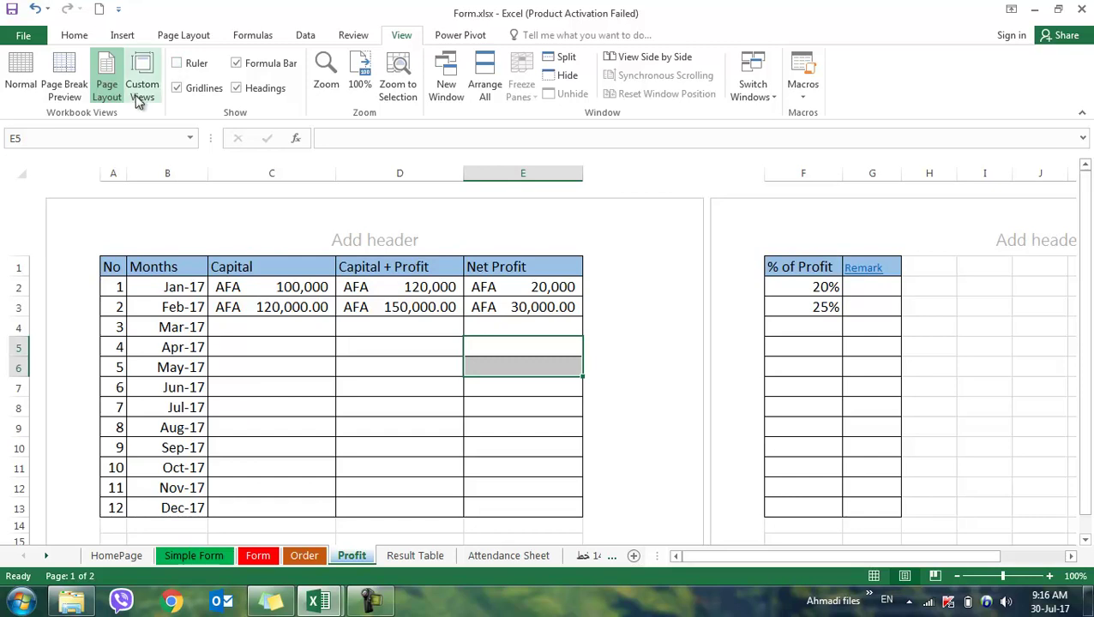
- Return to Normal view via Page Break Preview and turn off the gridlines
{"action": "left_click", "coordinate": [57, 92]}
{"action": "left_click", "coordinate": [20, 86]}
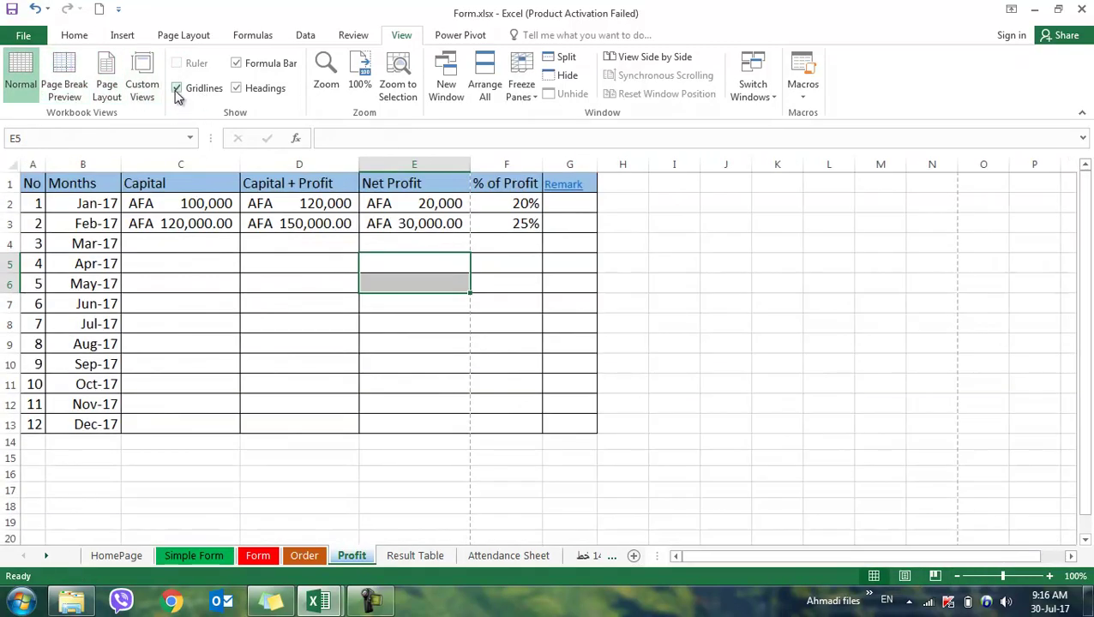
{"action": "left_click", "coordinate": [176, 89]}
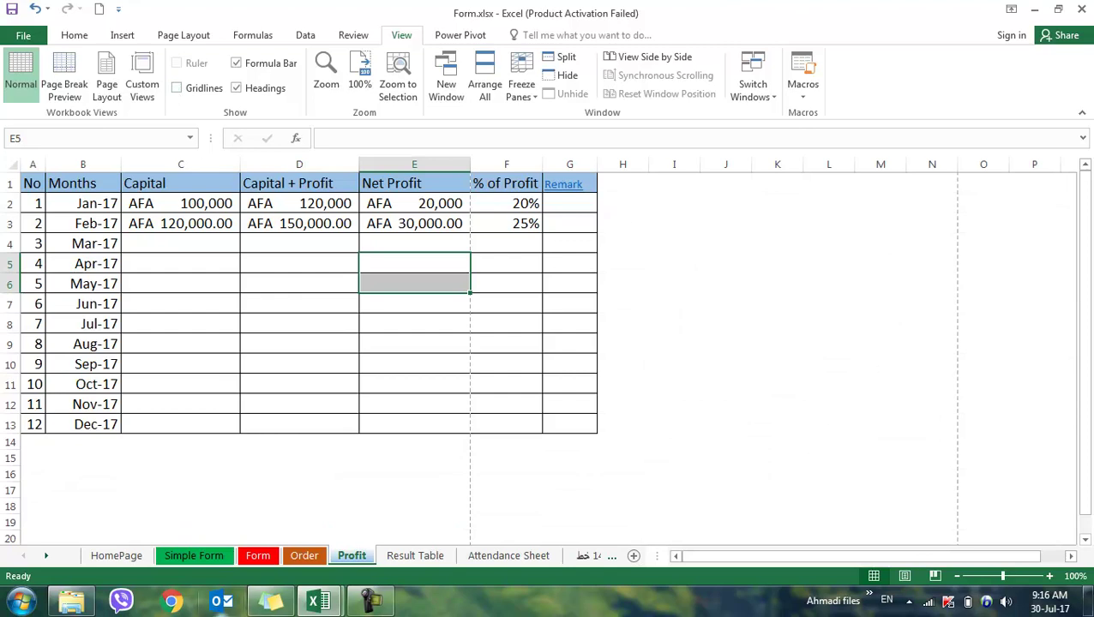
- Add a new blank sheet, Sheet2, hide its gridlines, and click a few empty cells
{"action": "left_click", "coordinate": [633, 557]}
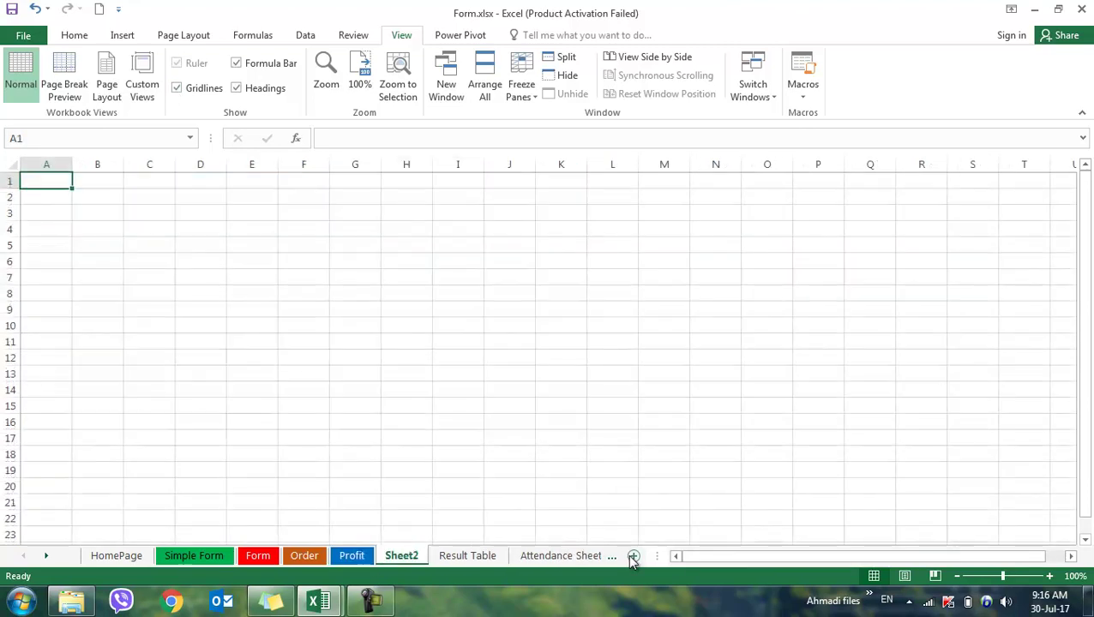
{"action": "left_click", "coordinate": [177, 88]}
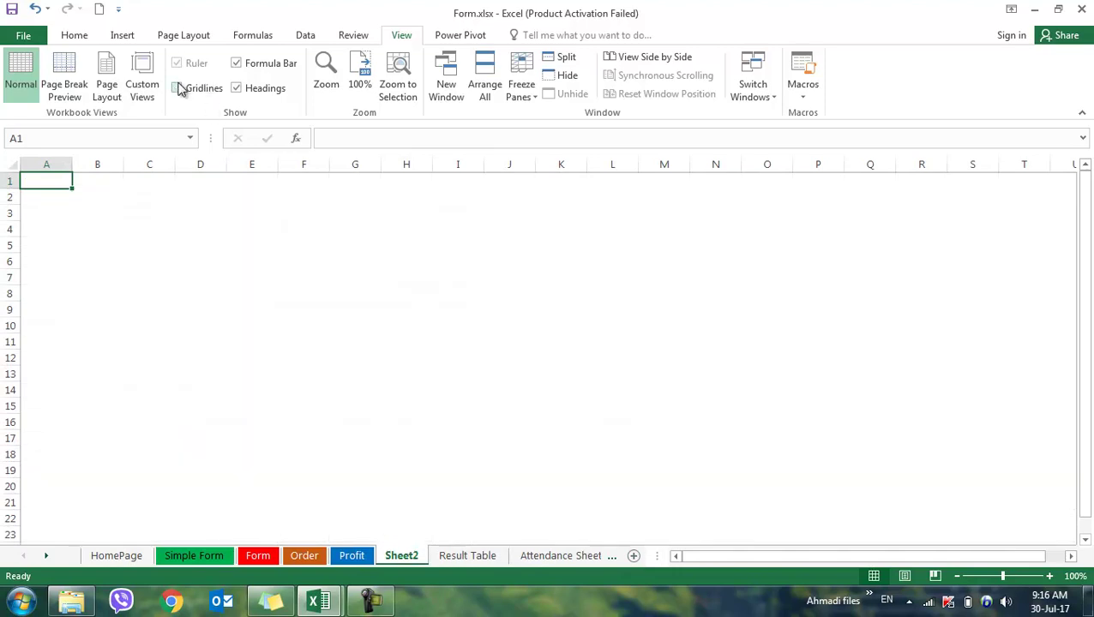
{"action": "left_click", "coordinate": [188, 247]}
{"action": "left_click", "coordinate": [415, 286]}
{"action": "left_click", "coordinate": [348, 356]}
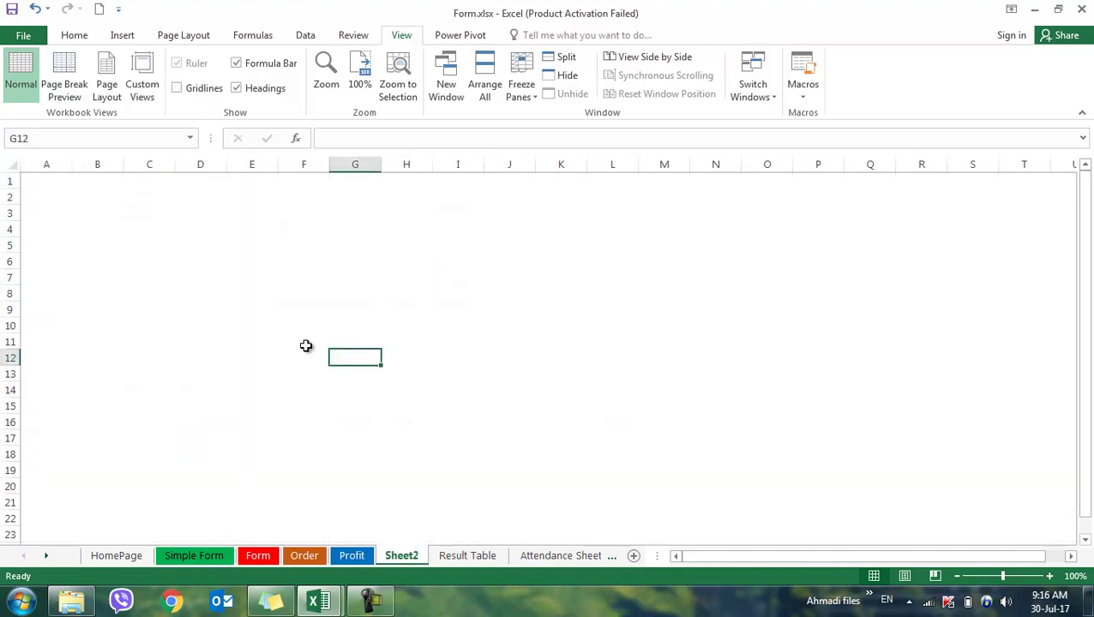
{"action": "left_click", "coordinate": [203, 291]}
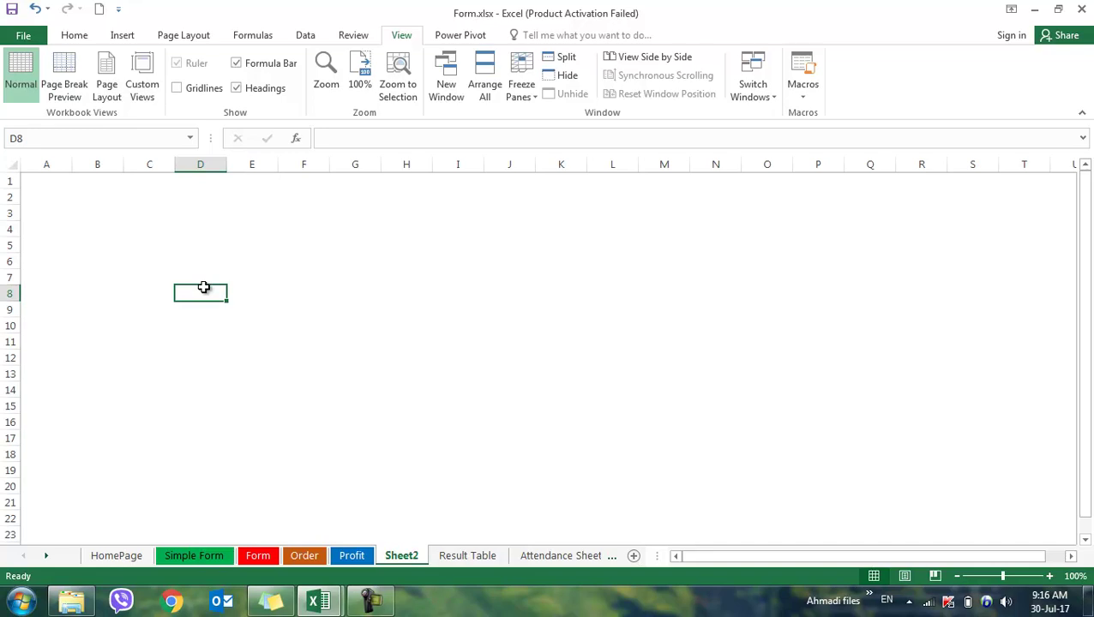
- Apply All Borders to B5:F14 and deselect the range to see the grid
{"action": "left_click_drag", "start_coordinate": [111, 247], "coordinate": [324, 393]}
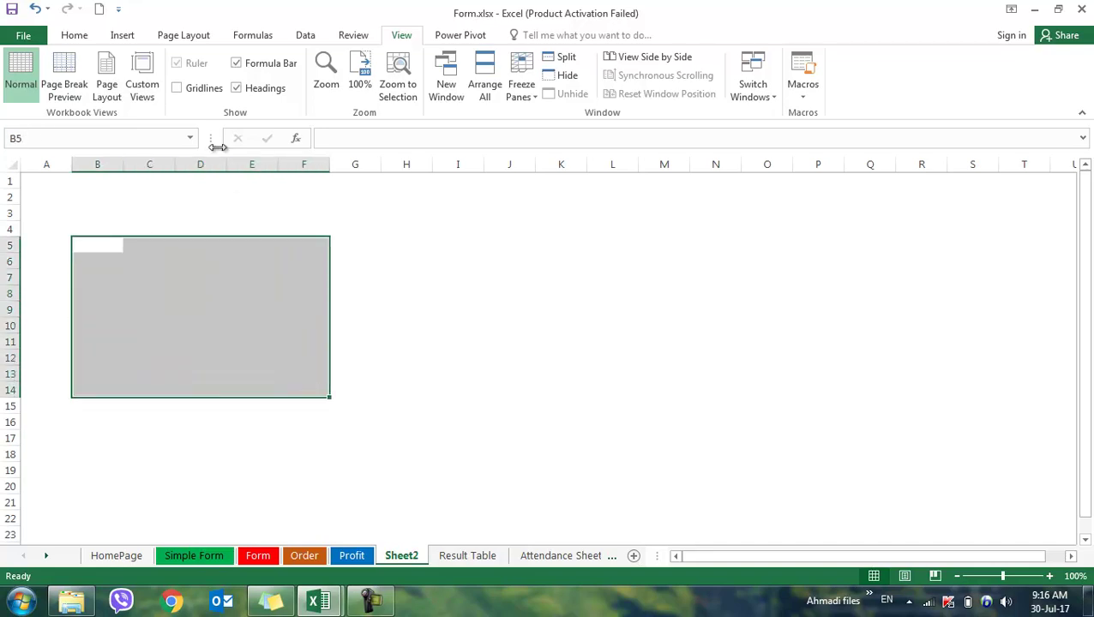
{"action": "left_click", "coordinate": [74, 35]}
{"action": "left_click", "coordinate": [222, 88]}
{"action": "left_click", "coordinate": [219, 222]}
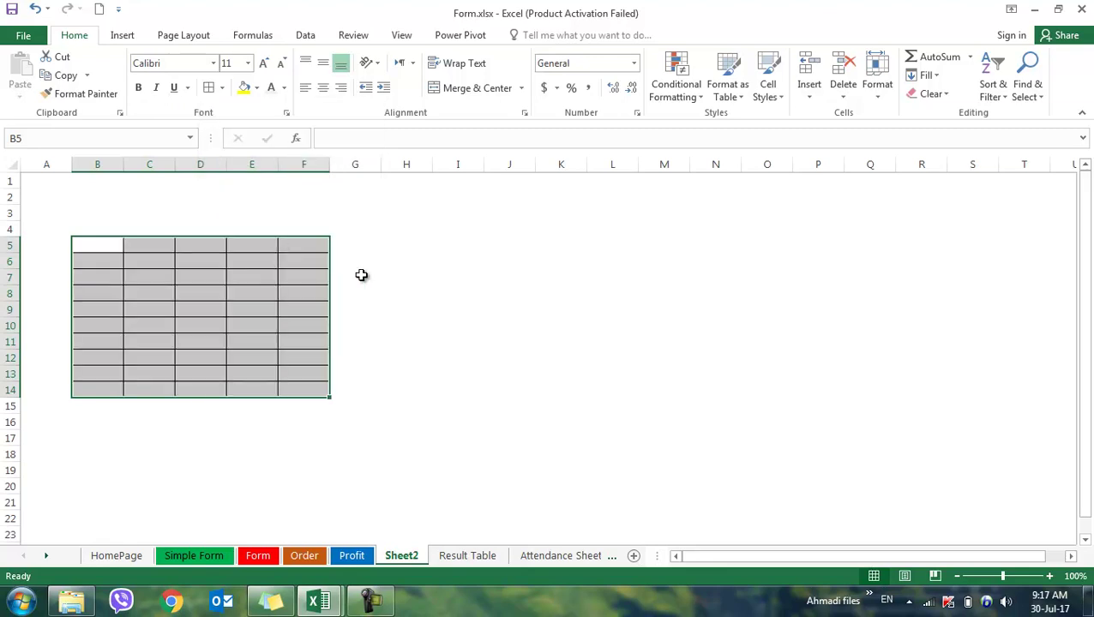
{"action": "left_click", "coordinate": [455, 311]}
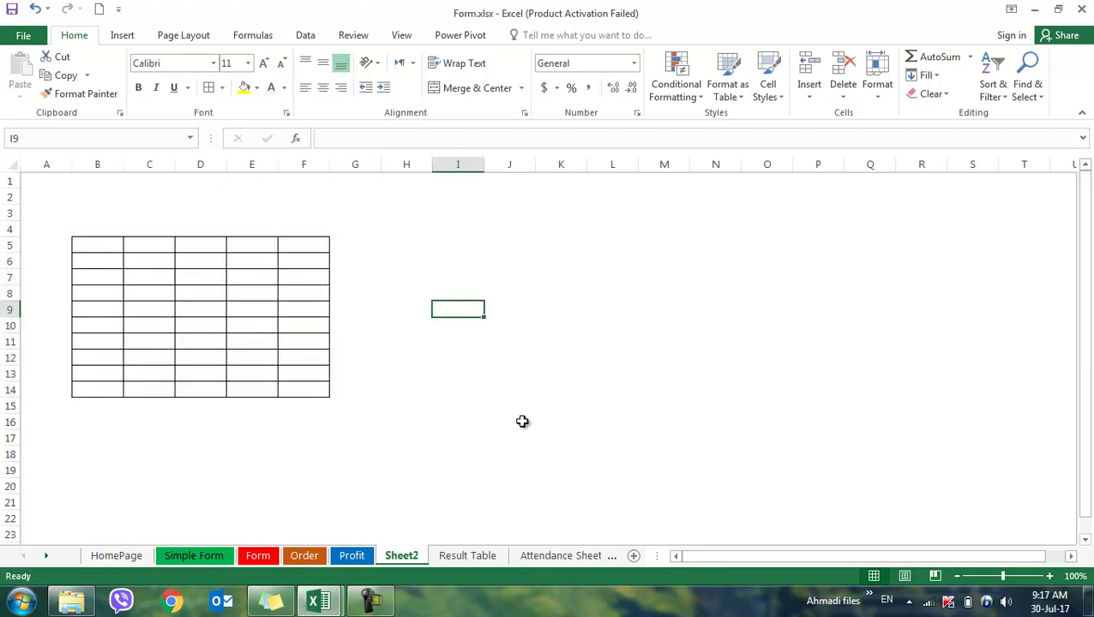
{"action": "left_click", "coordinate": [403, 38]}
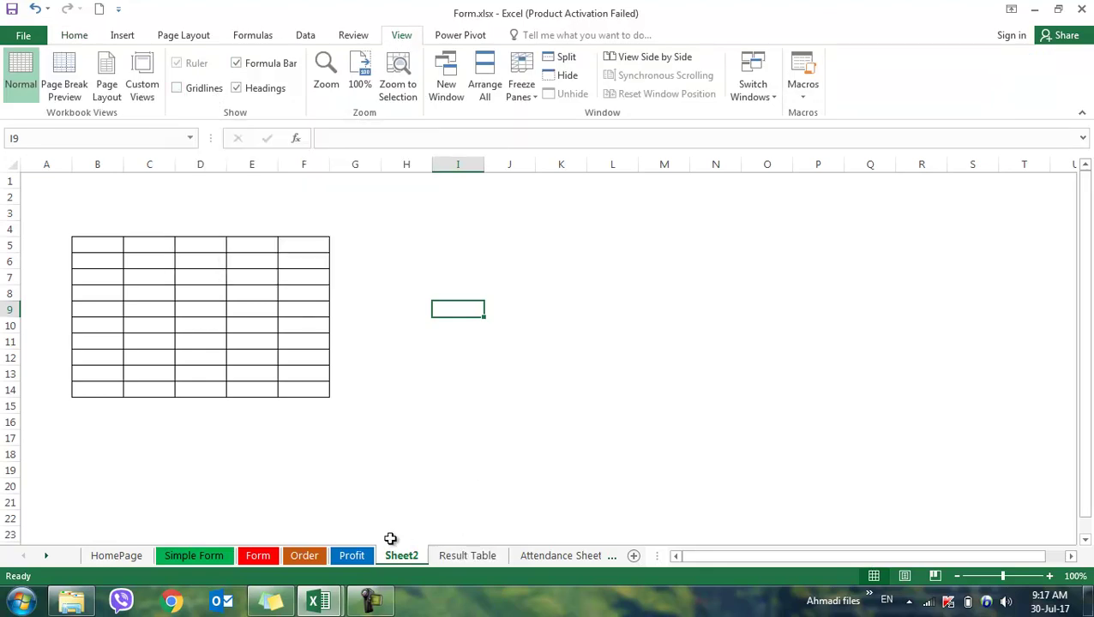
- On the Profit sheet, toggle gridlines on and off again, and inspect cells F17, F2 and D2
{"action": "left_click", "coordinate": [351, 555]}
{"action": "left_click", "coordinate": [484, 490]}
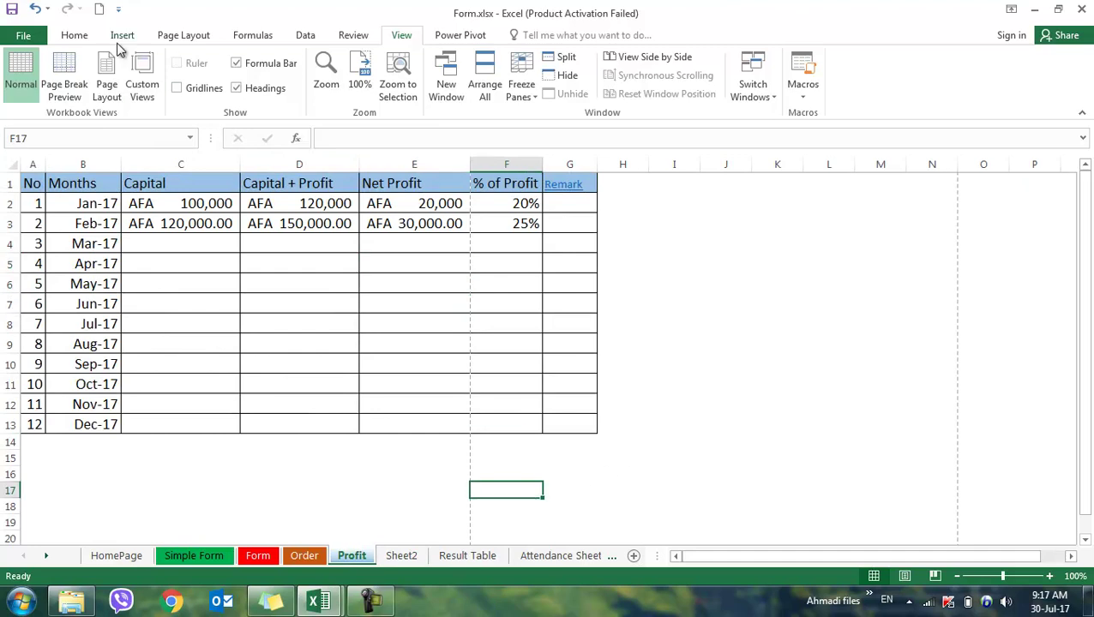
{"action": "left_click", "coordinate": [178, 91]}
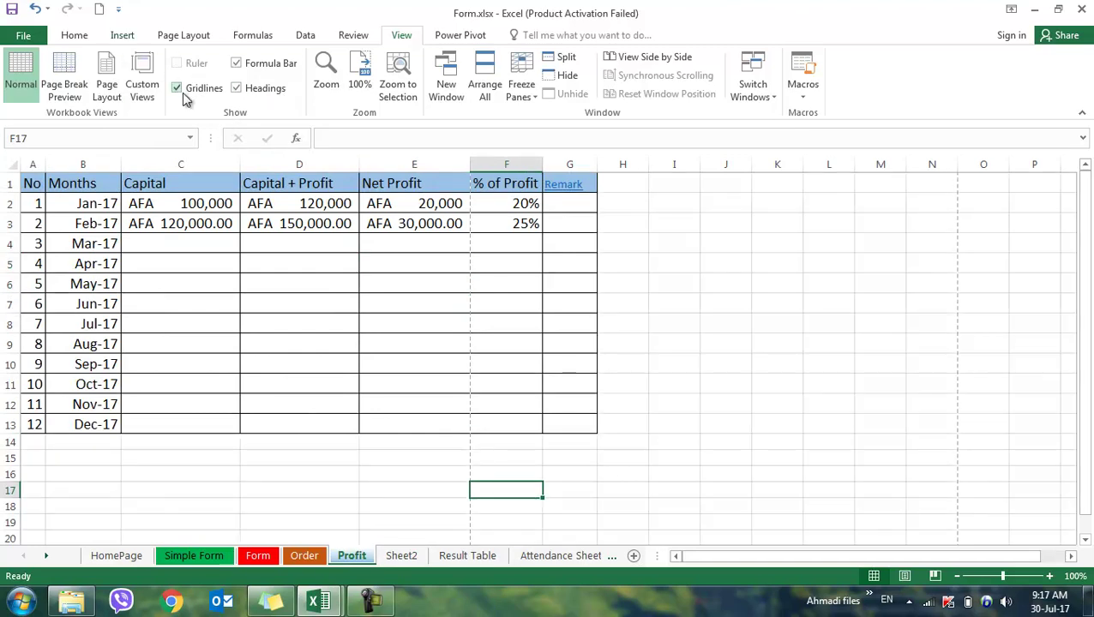
{"action": "left_click", "coordinate": [182, 92]}
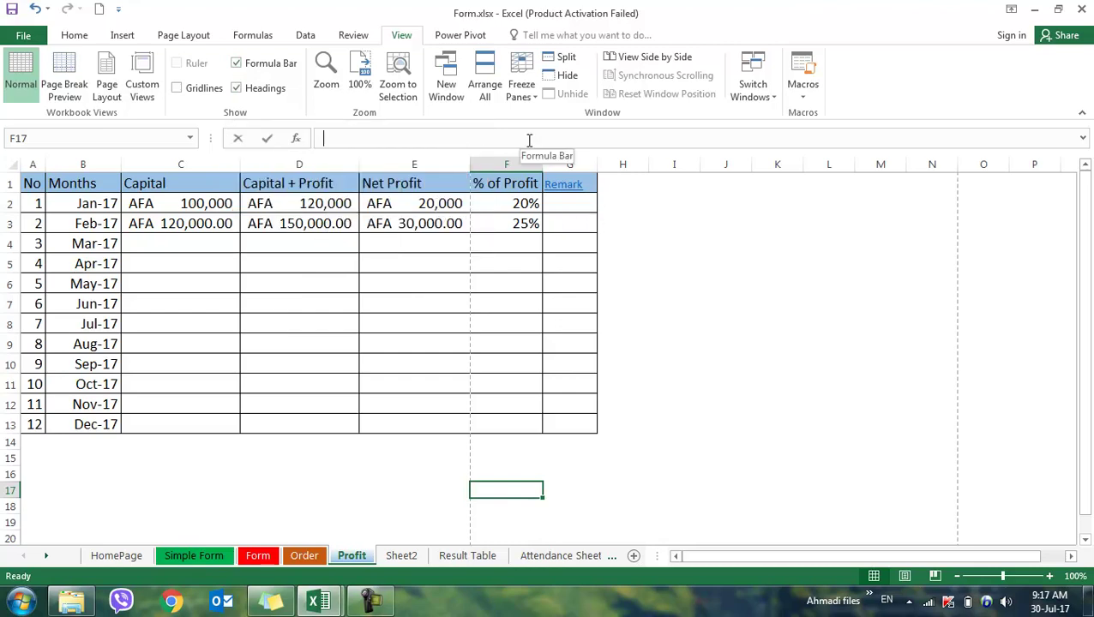
{"action": "left_click", "coordinate": [530, 139]}
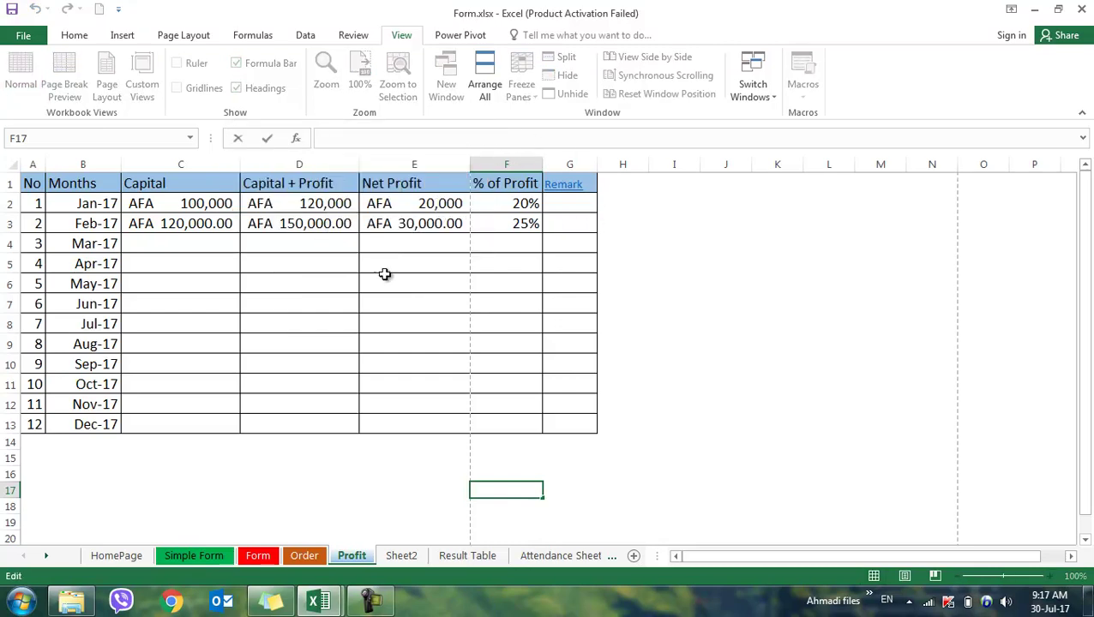
{"action": "left_click", "coordinate": [525, 203]}
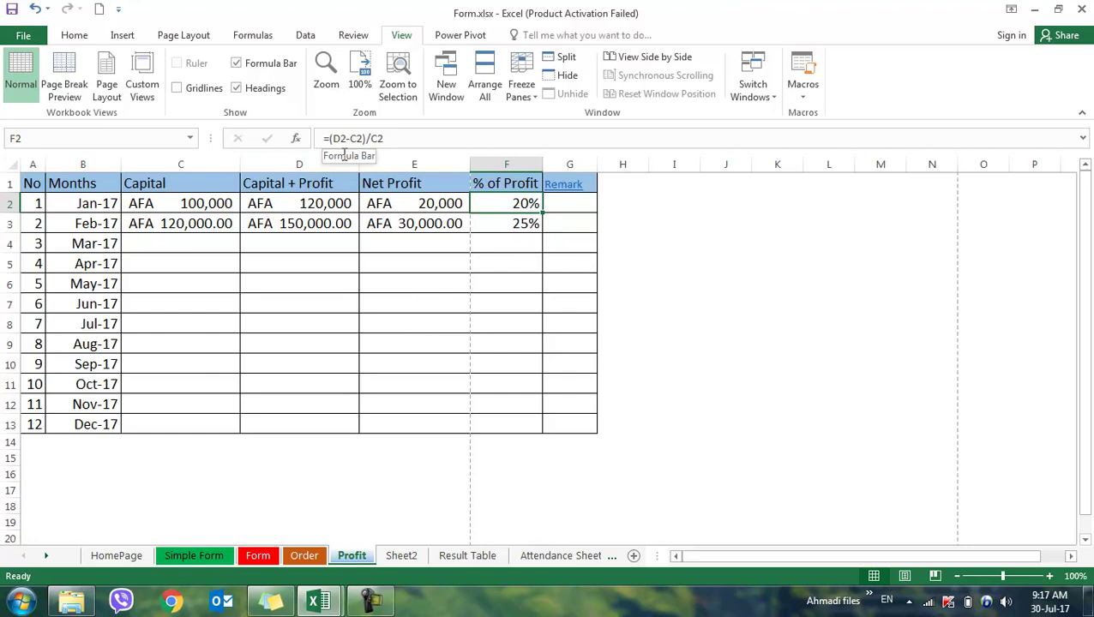
{"action": "left_click", "coordinate": [285, 211]}
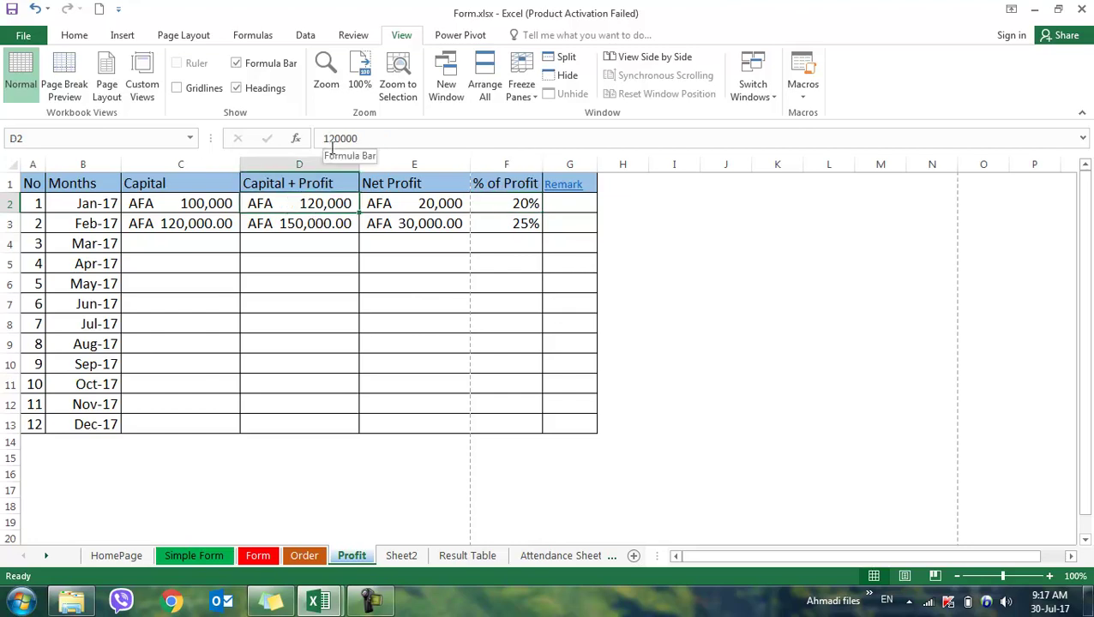
- Hide and reshow the formula bar, then hide and reshow the row and column headings
{"action": "left_click", "coordinate": [236, 65]}
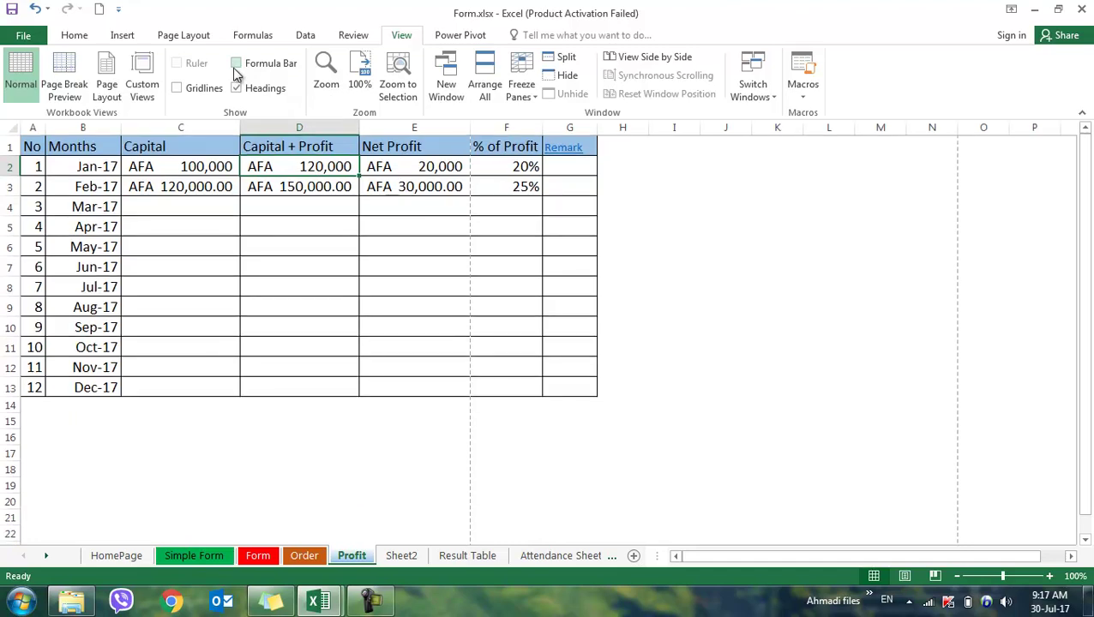
{"action": "left_click", "coordinate": [236, 65]}
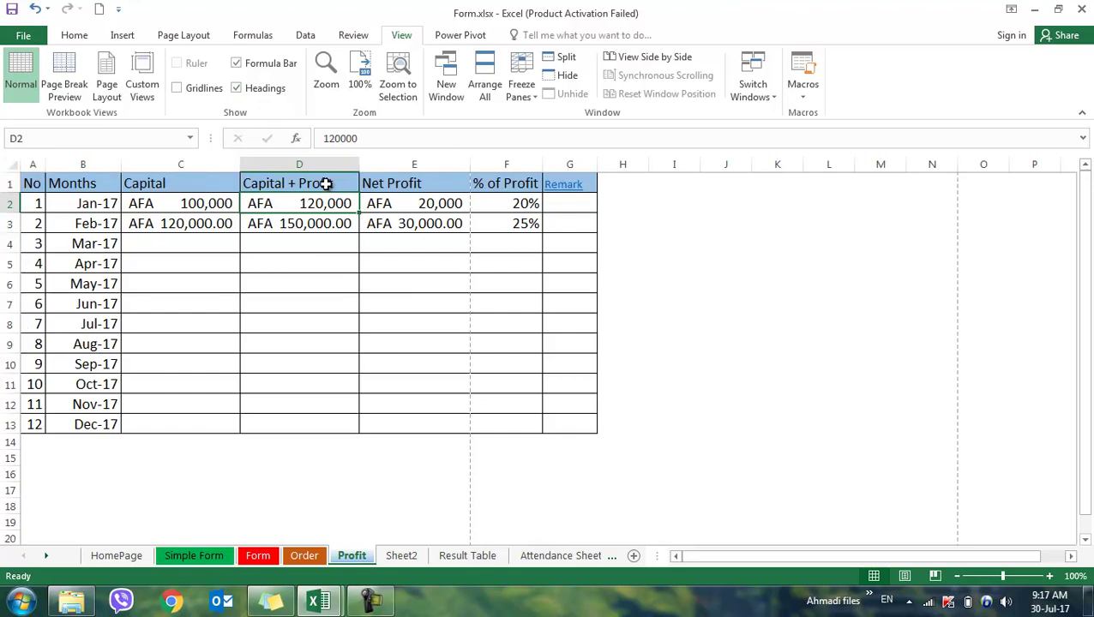
{"action": "left_click", "coordinate": [237, 89]}
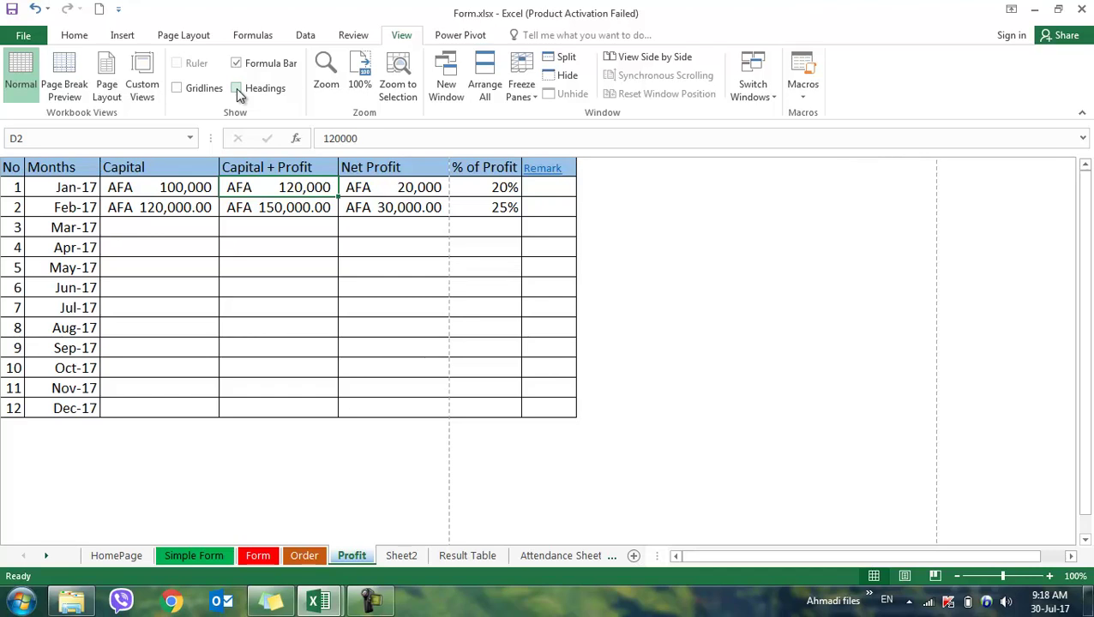
{"action": "left_click", "coordinate": [237, 88]}
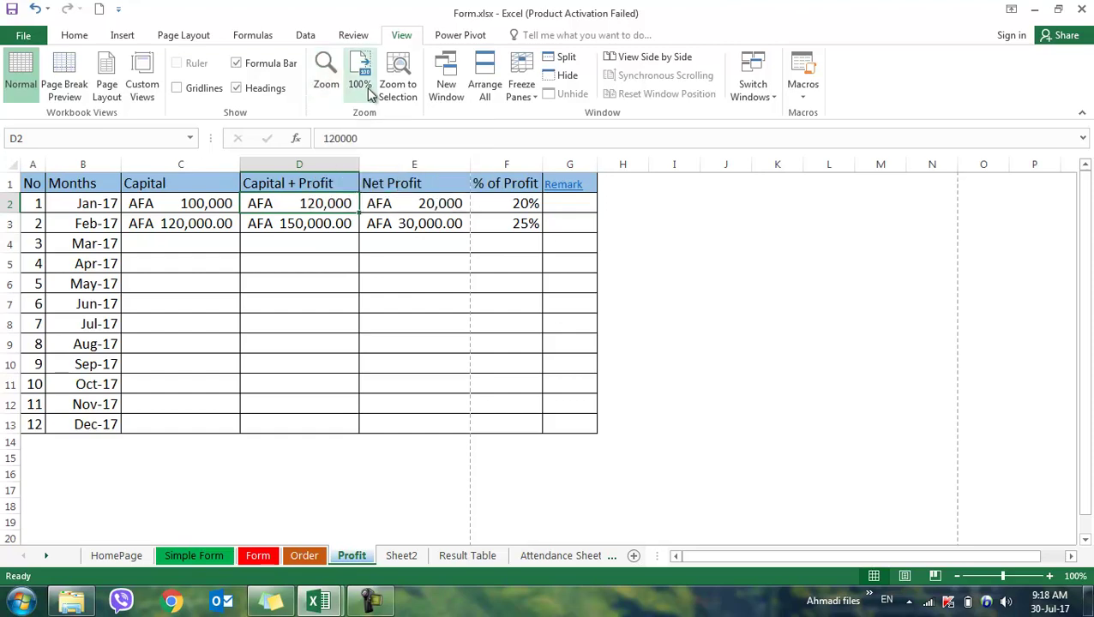
{"action": "left_click", "coordinate": [331, 81]}
{"action": "left_click", "coordinate": [517, 147]}
{"action": "left_click", "coordinate": [520, 177]}
{"action": "left_click", "coordinate": [520, 191]}
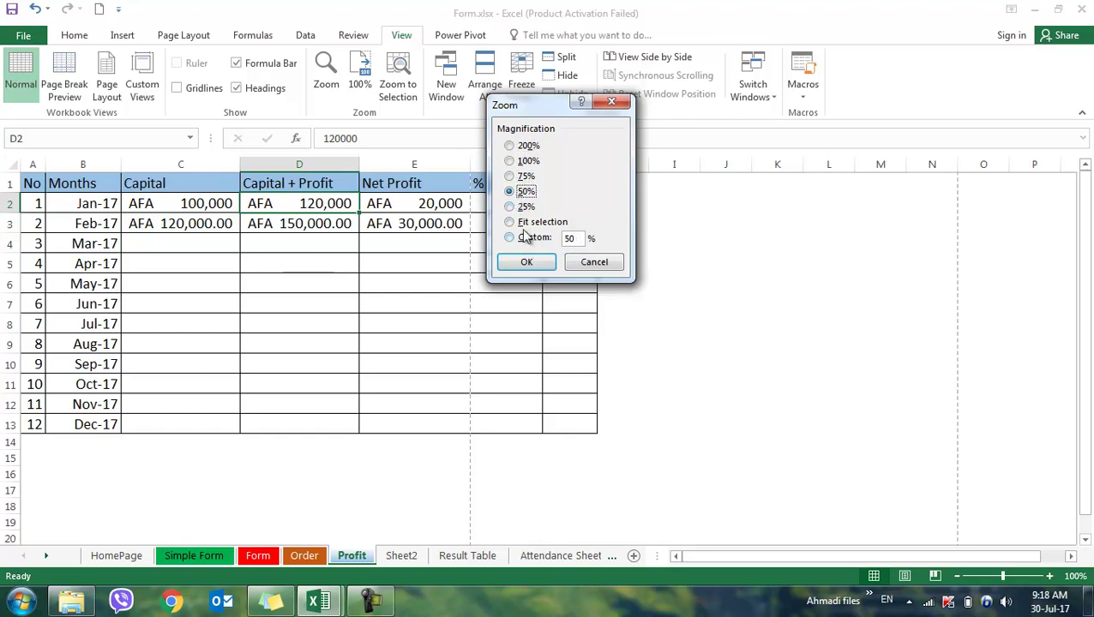
{"action": "left_click", "coordinate": [519, 223]}
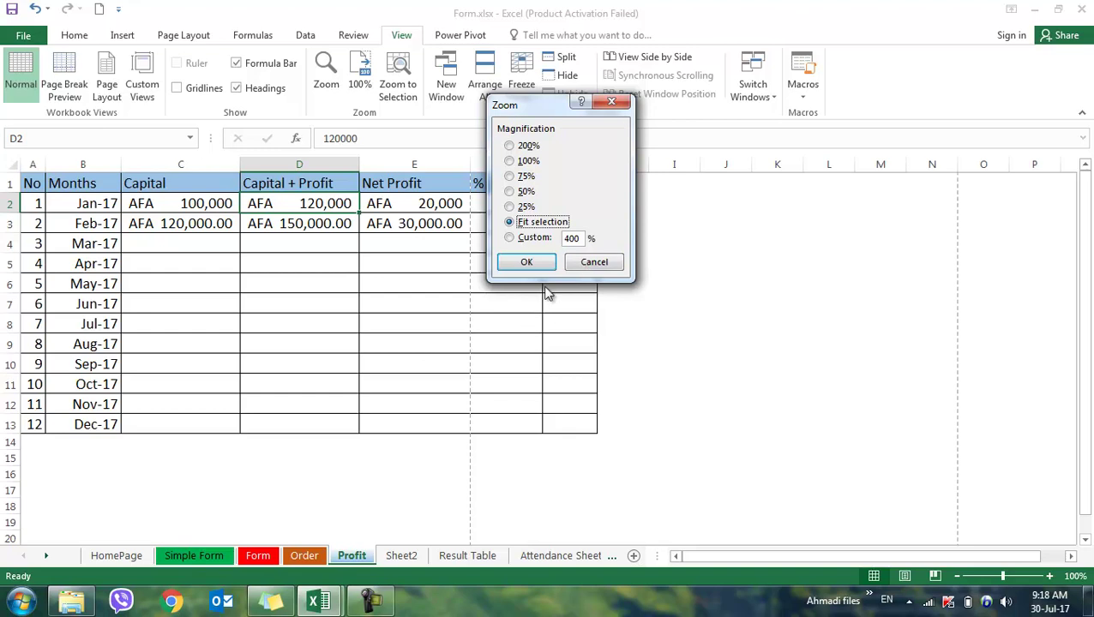
{"action": "double_click", "coordinate": [579, 241]}
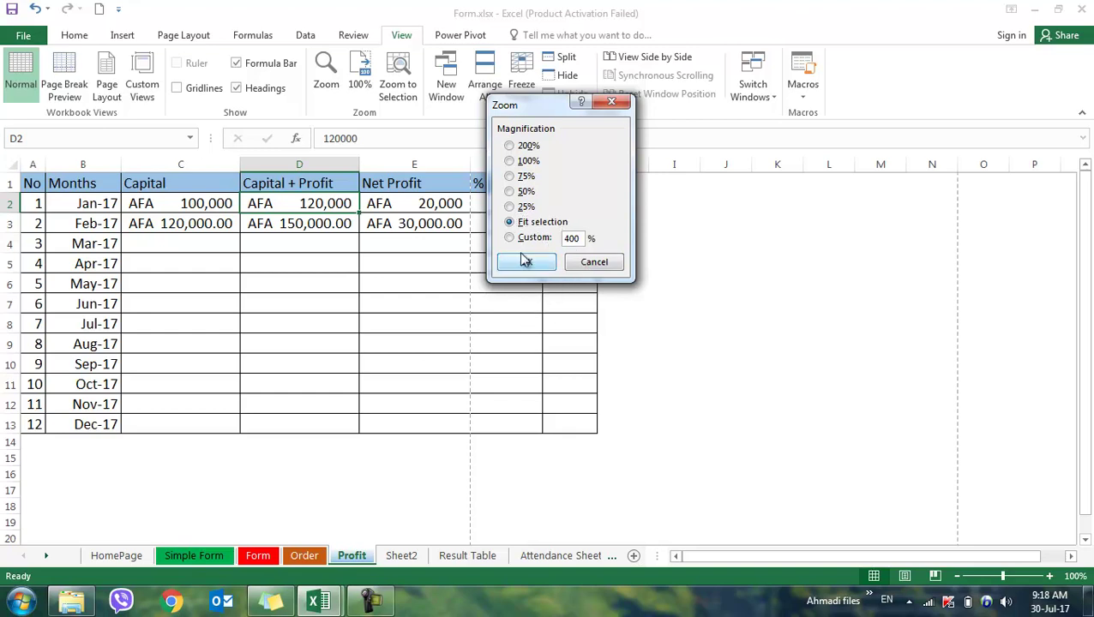
{"action": "left_click", "coordinate": [525, 147]}
{"action": "left_click", "coordinate": [530, 262]}
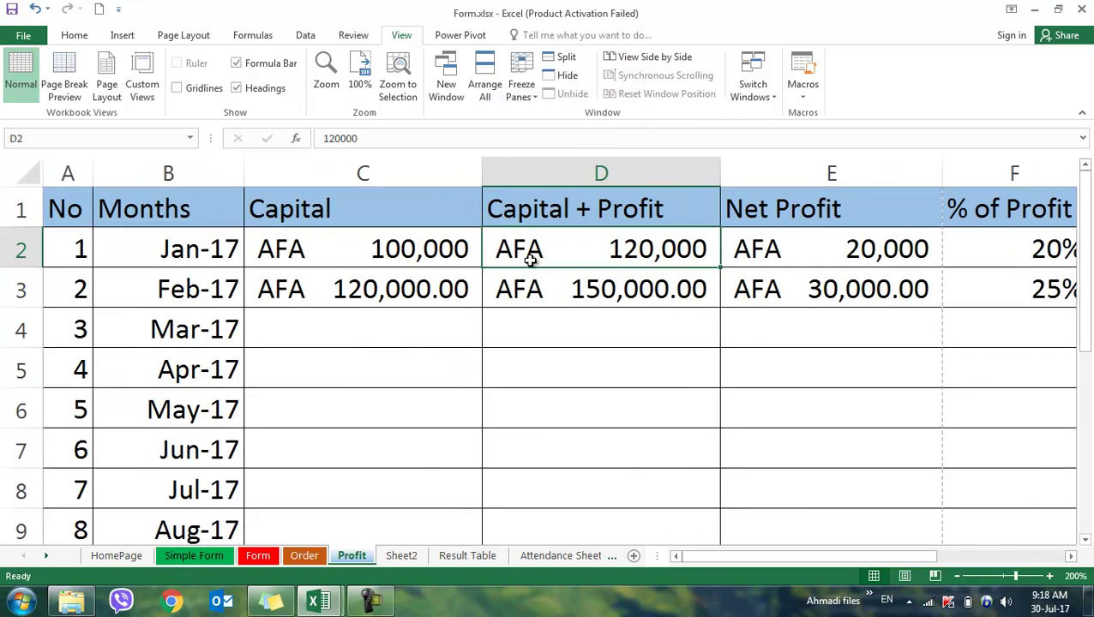
{"action": "left_click", "coordinate": [360, 85]}
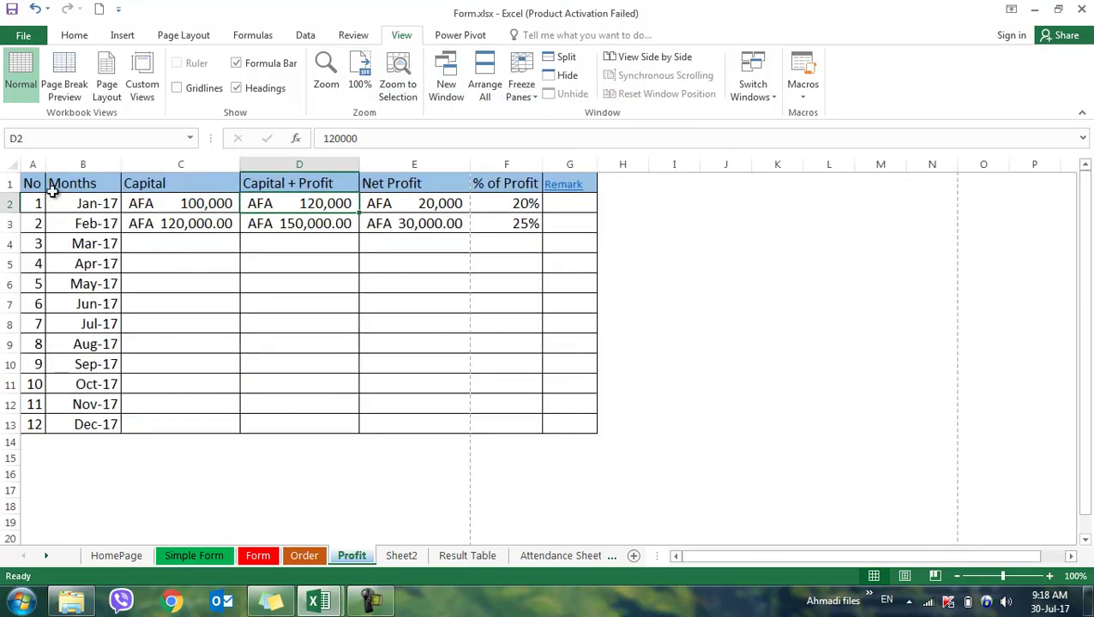
{"action": "left_click_drag", "start_coordinate": [31, 180], "coordinate": [320, 262]}
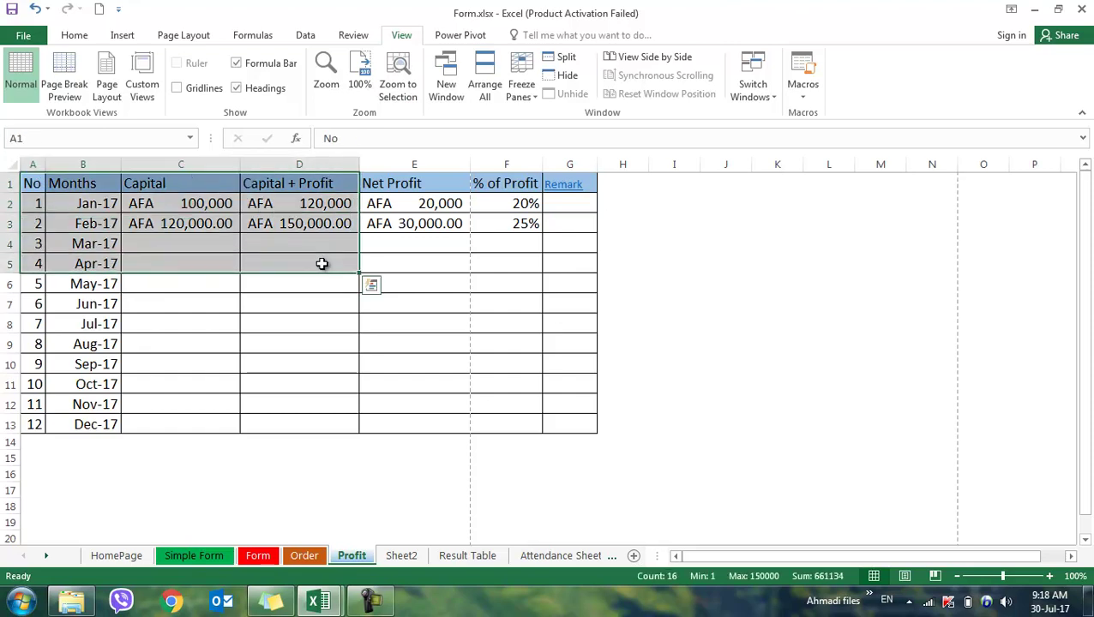
{"action": "left_click", "coordinate": [397, 92]}
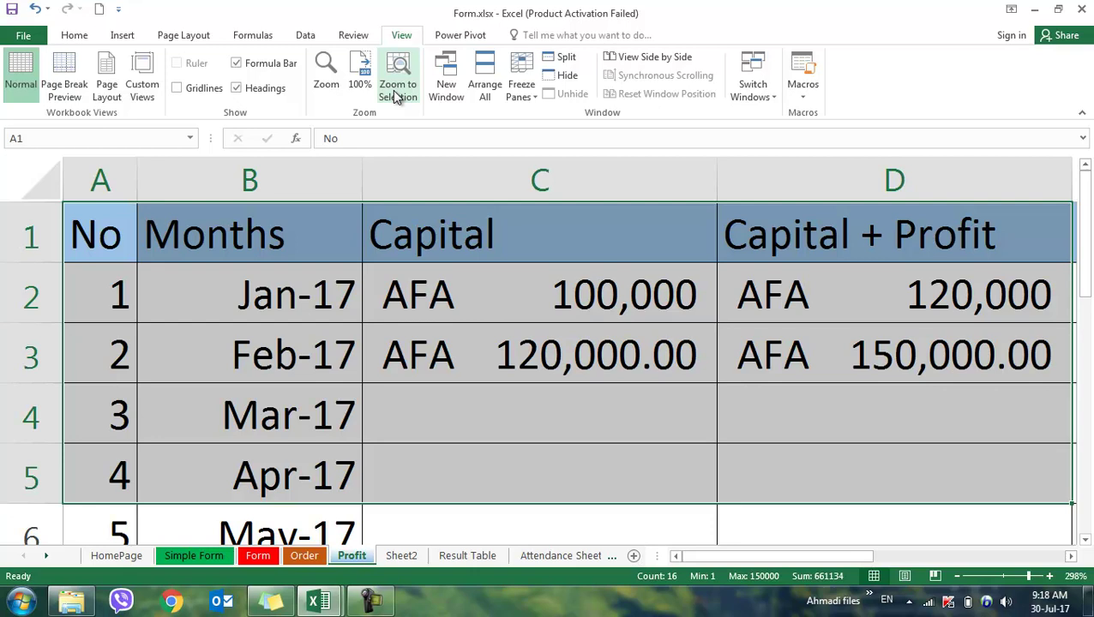
{"action": "left_click", "coordinate": [359, 84]}
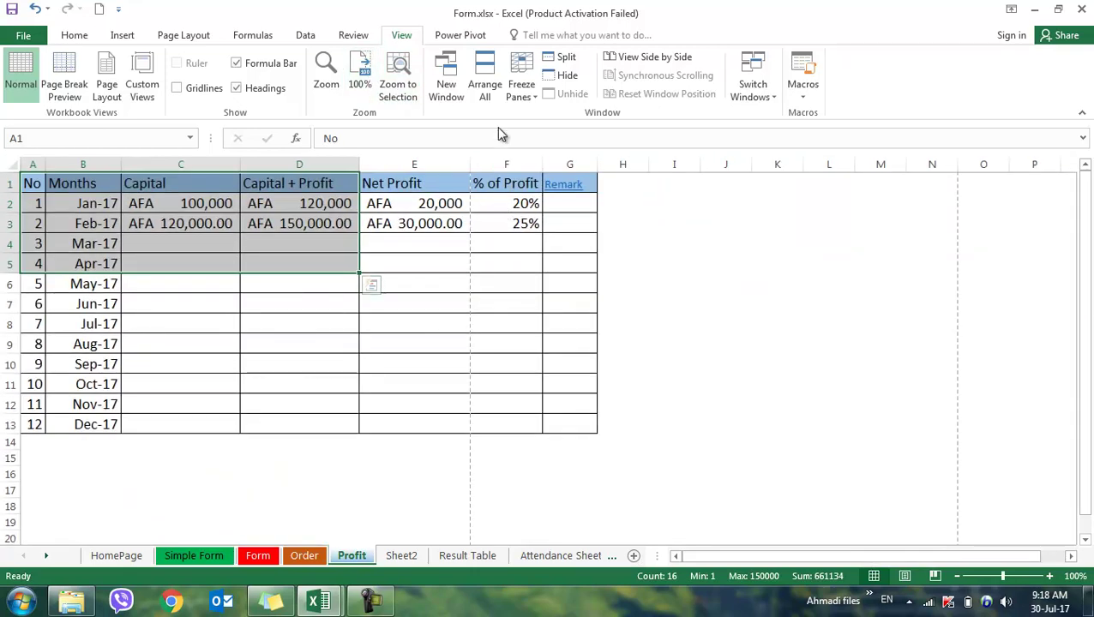
- Open a second workbook window, Form.xlsx:2, and maximize it to fill the screen
{"action": "left_click", "coordinate": [452, 99]}
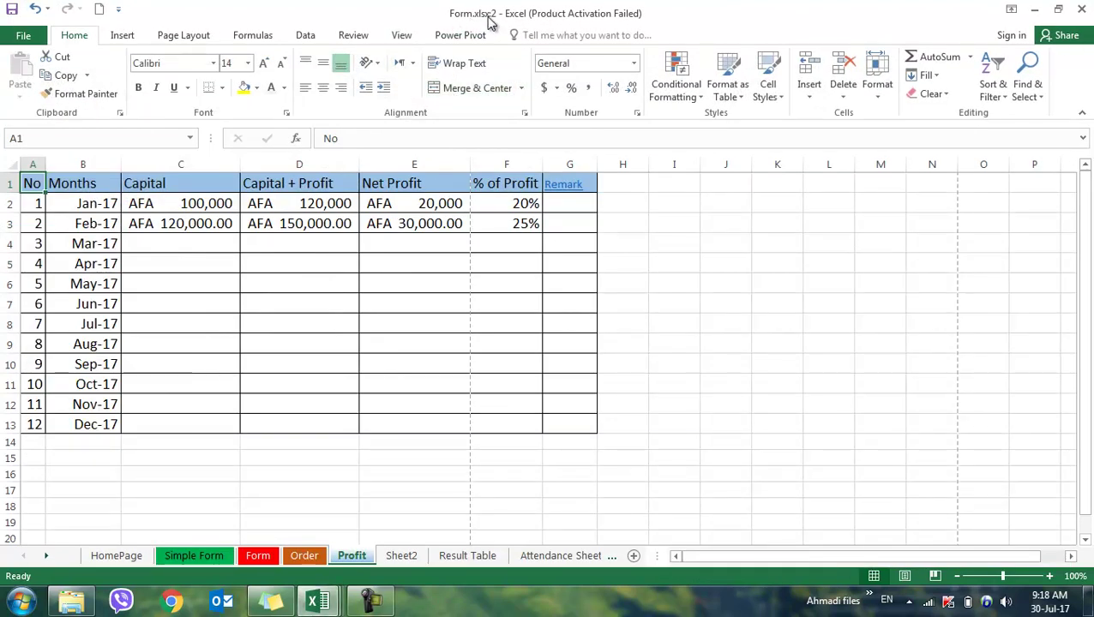
{"action": "left_click_drag", "start_coordinate": [502, 13], "coordinate": [533, 104]}
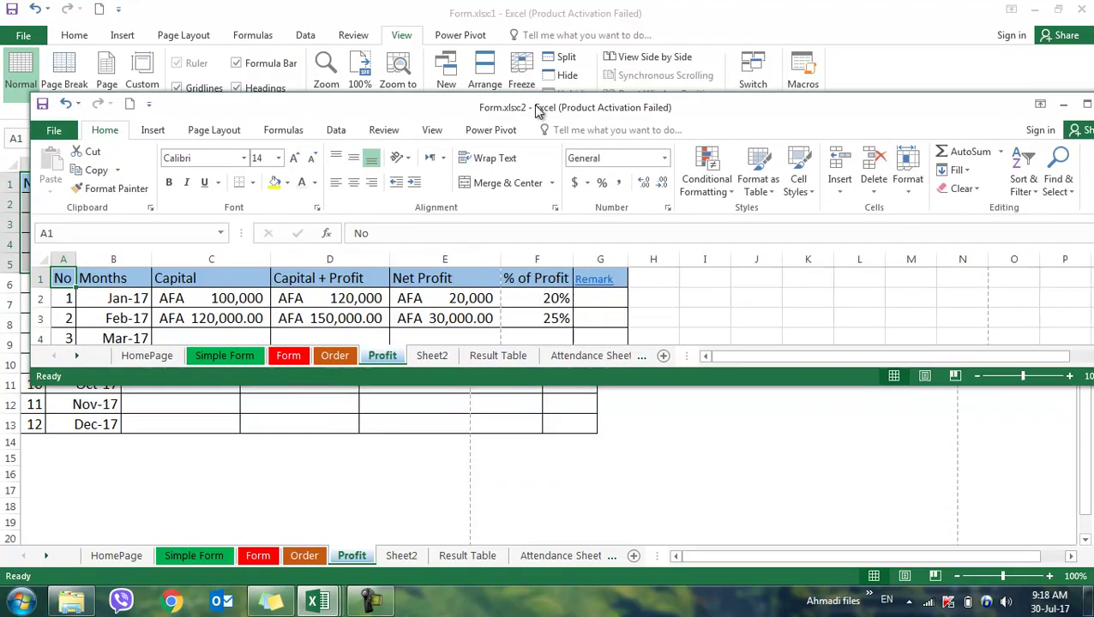
{"action": "double_click", "coordinate": [534, 105]}
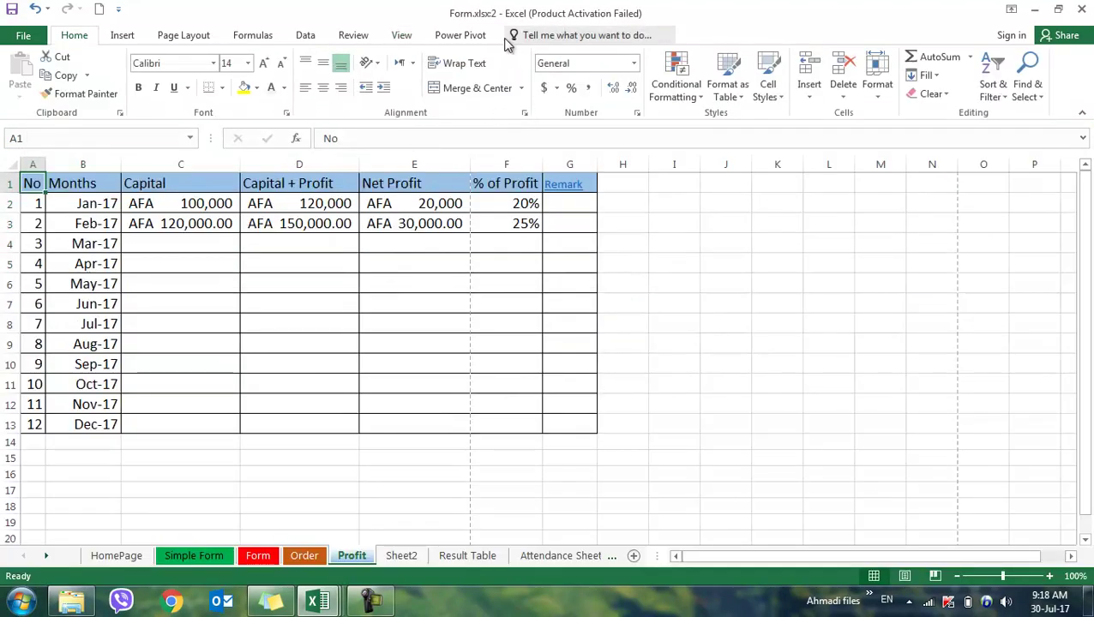
{"action": "left_click", "coordinate": [402, 35]}
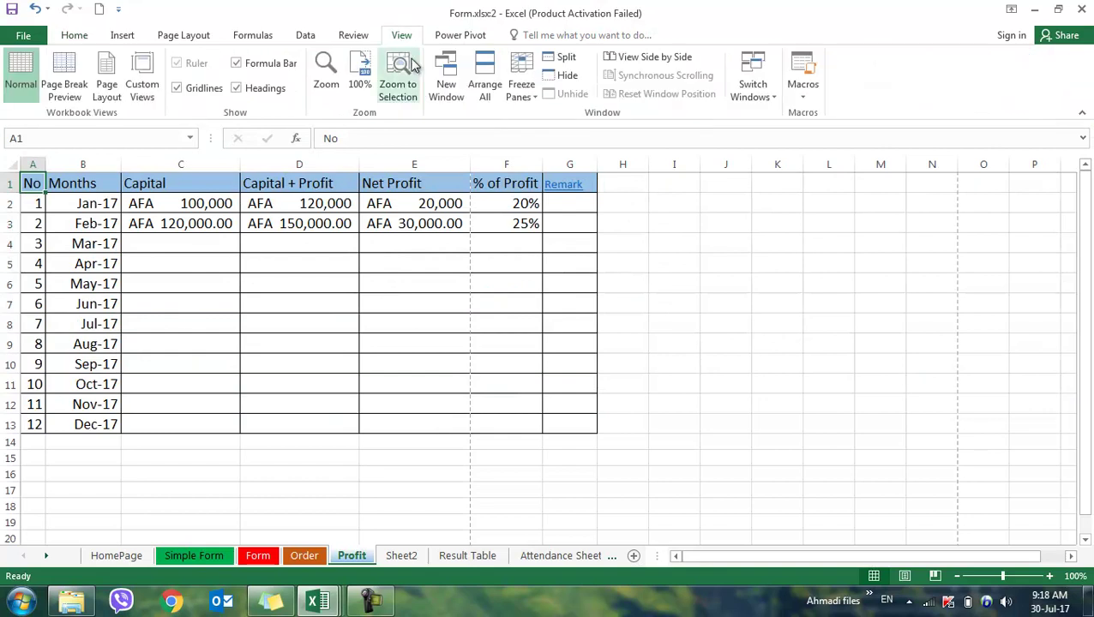
- Tile both Form.xlsx workbook windows side by side
{"action": "left_click", "coordinate": [484, 96]}
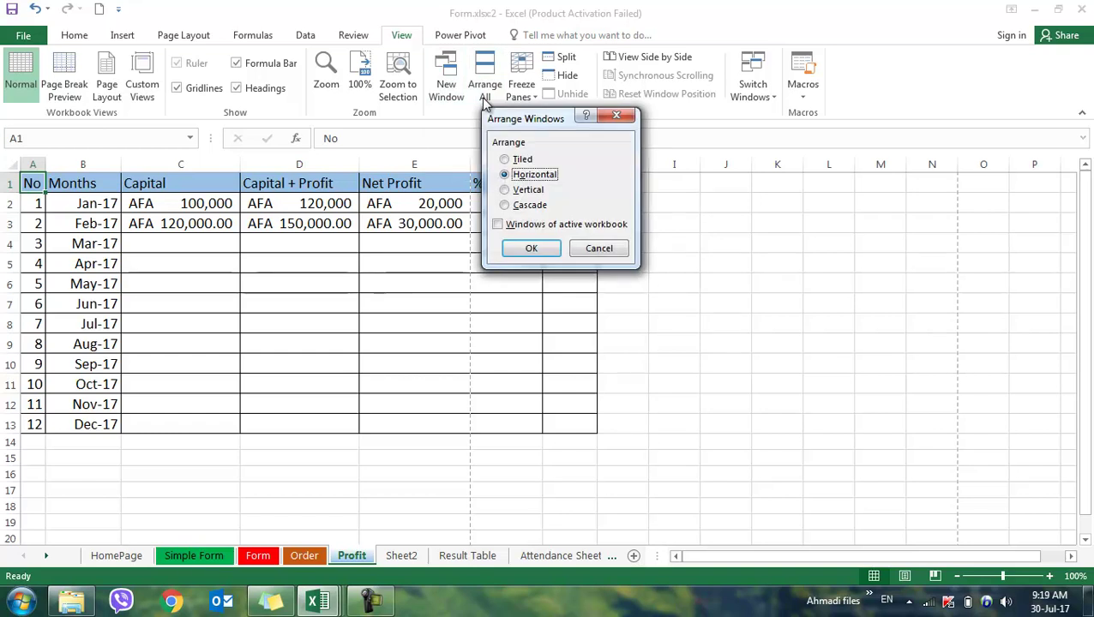
{"action": "left_click", "coordinate": [519, 160]}
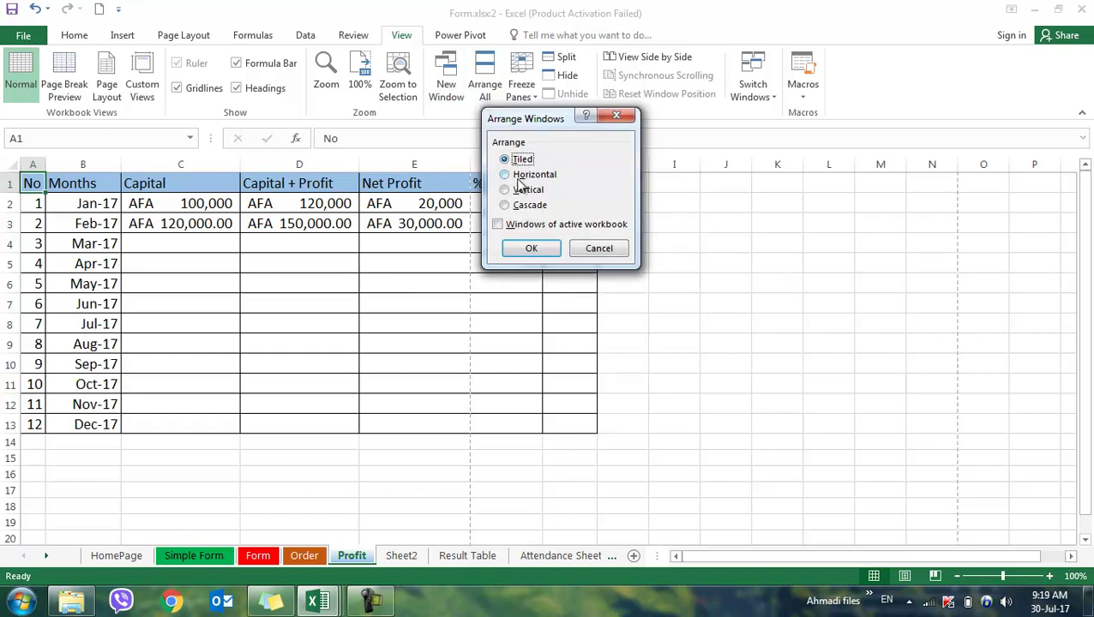
{"action": "left_click", "coordinate": [531, 248]}
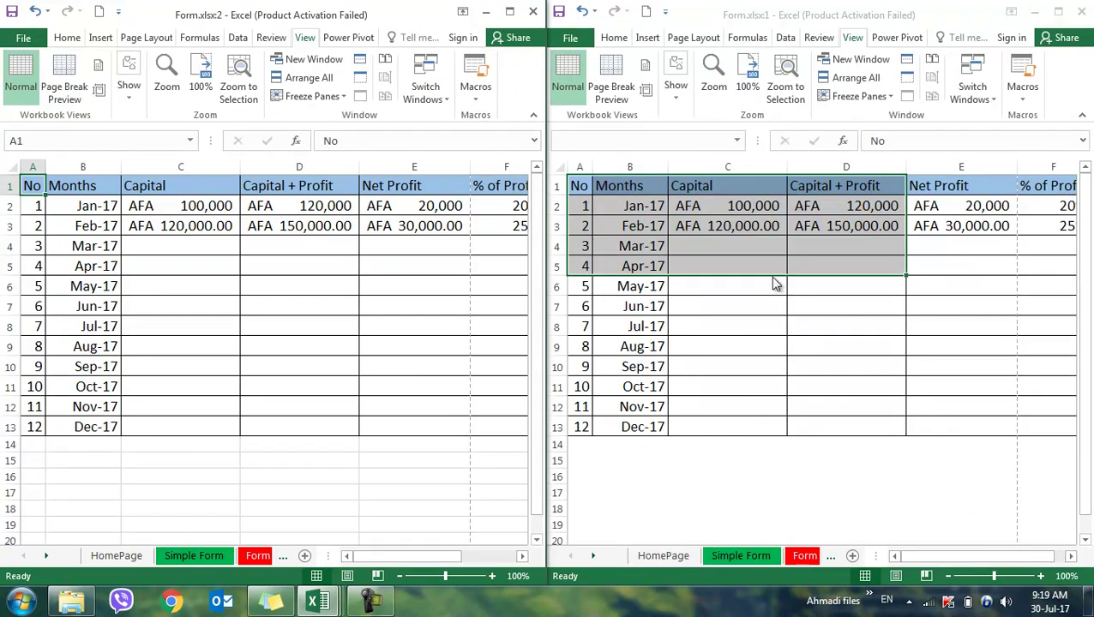
- Compare the windows by selecting cells D2, C9, D5 and B13 (Dec-17) in each
{"action": "left_click", "coordinate": [334, 208]}
{"action": "left_click", "coordinate": [677, 329]}
{"action": "left_click", "coordinate": [678, 338]}
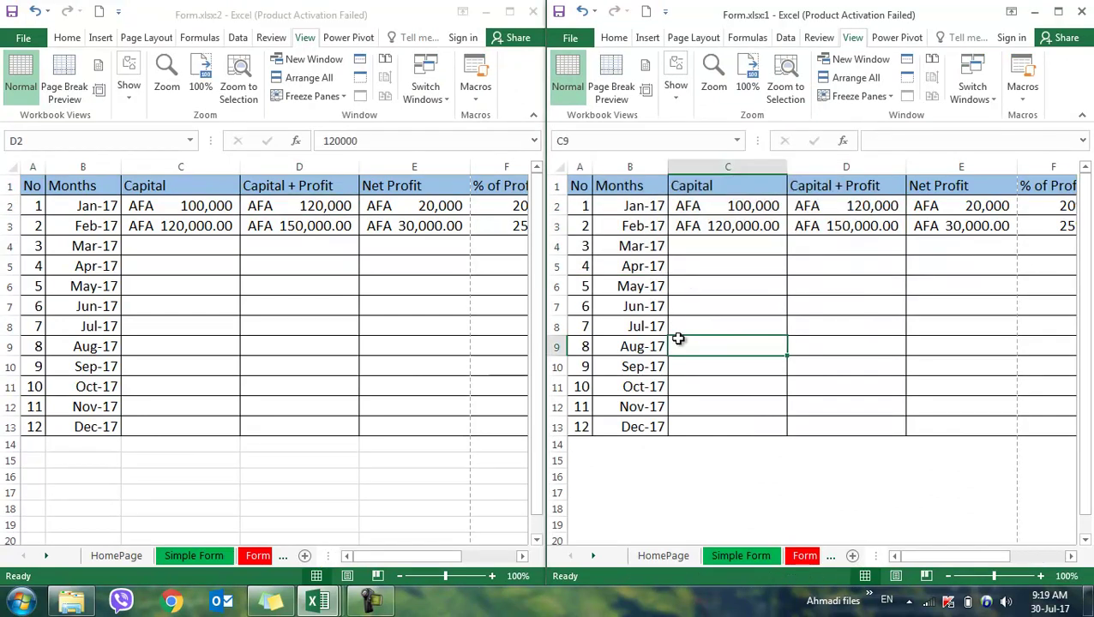
{"action": "left_click", "coordinate": [347, 263]}
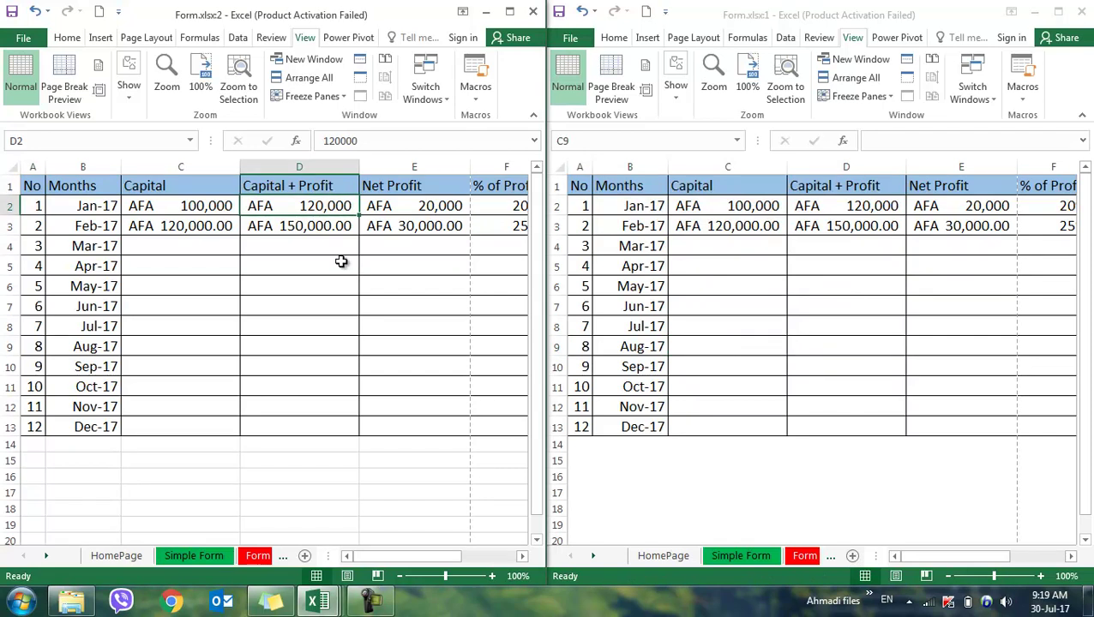
{"action": "left_click", "coordinate": [281, 266]}
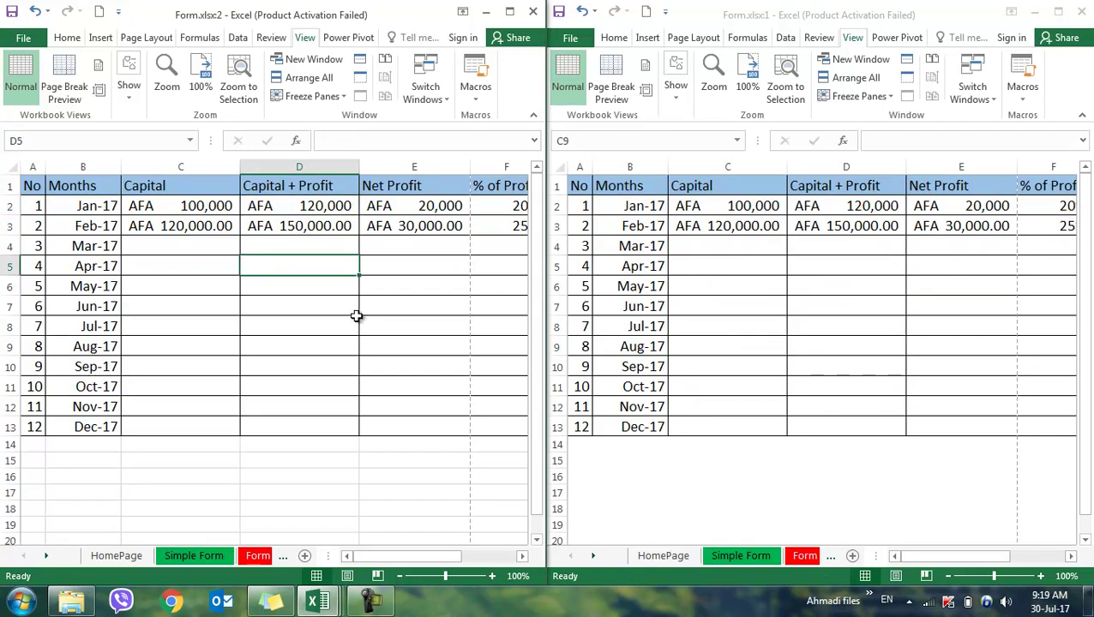
{"action": "scroll", "coordinate": [356, 314], "scroll_direction": "down", "scroll_amount": 1}
{"action": "scroll", "coordinate": [352, 319], "scroll_direction": "down", "scroll_amount": 2}
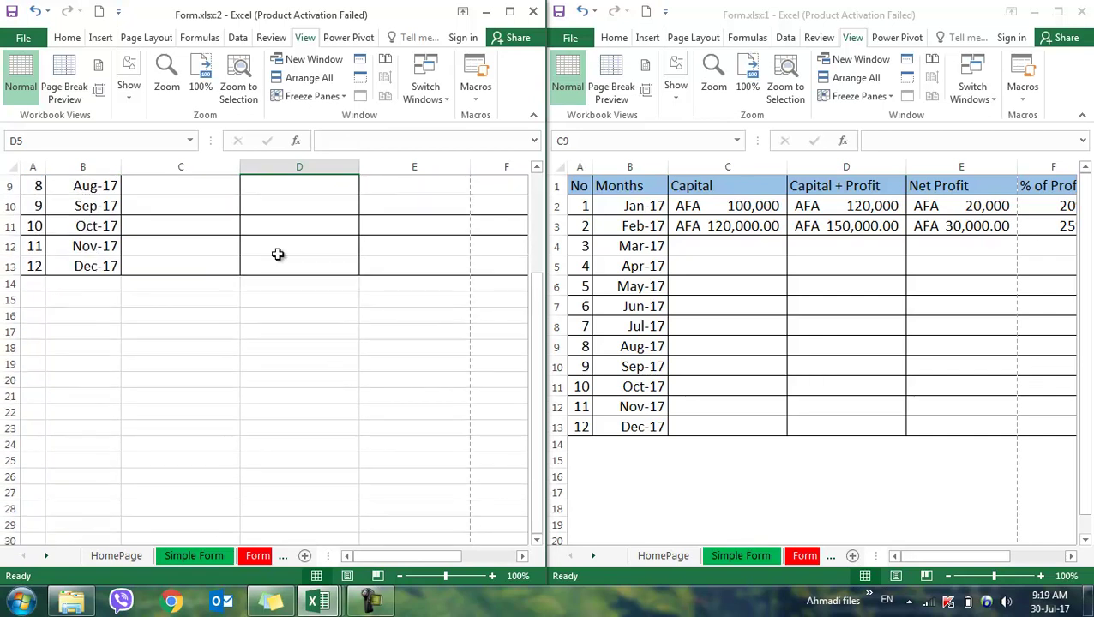
{"action": "left_click", "coordinate": [51, 271]}
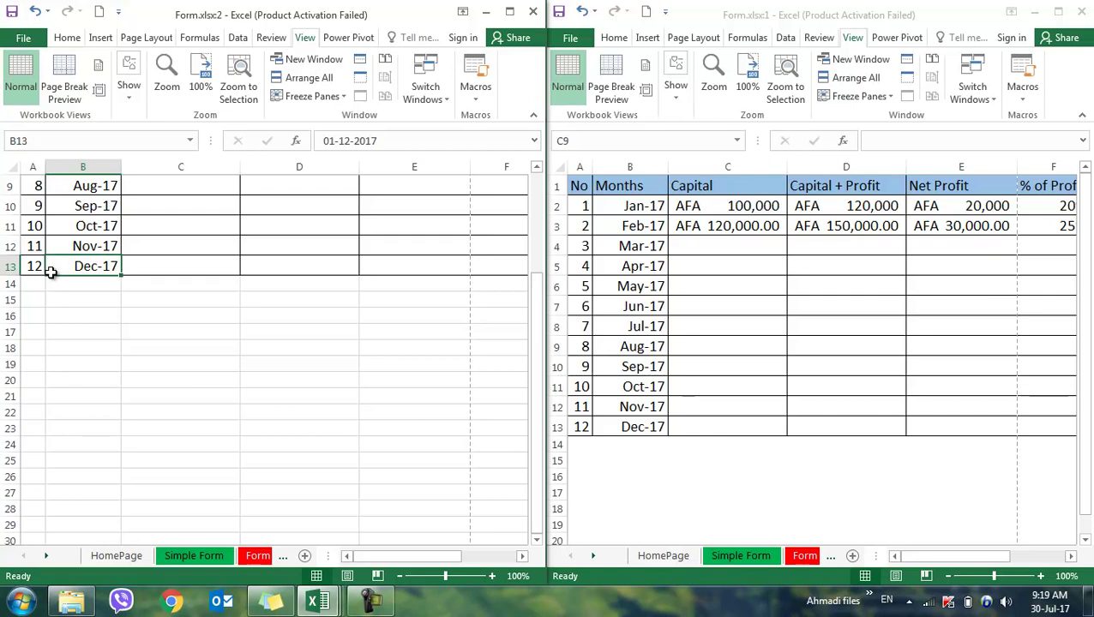
- Close the Form.xlsx:2 window and maximize the remaining Form.xlsx window
{"action": "left_click", "coordinate": [729, 235]}
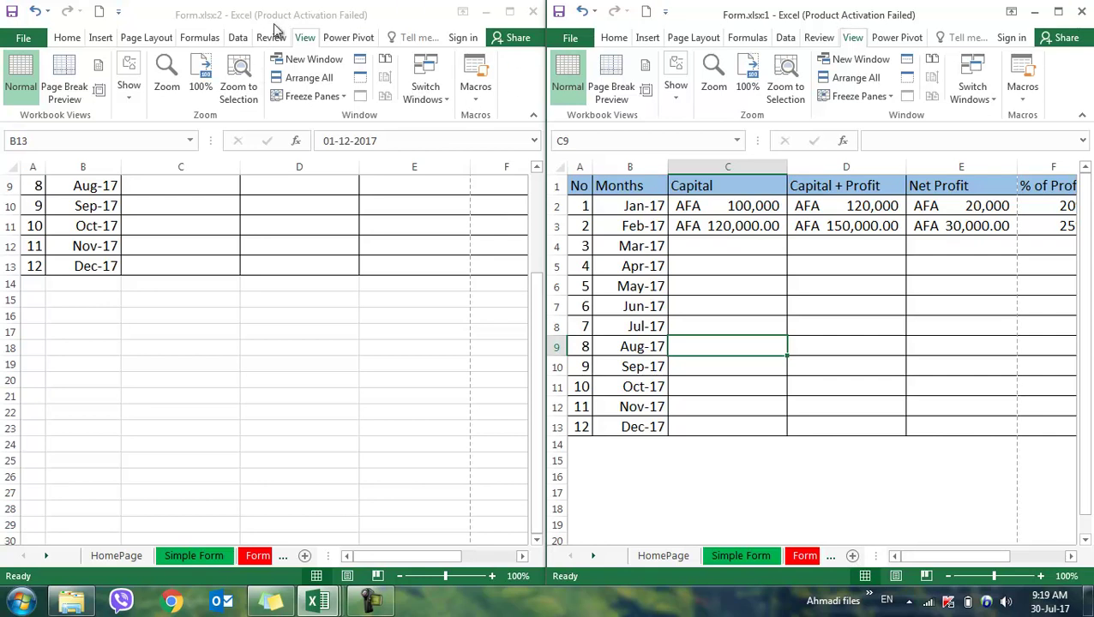
{"action": "left_click", "coordinate": [533, 11]}
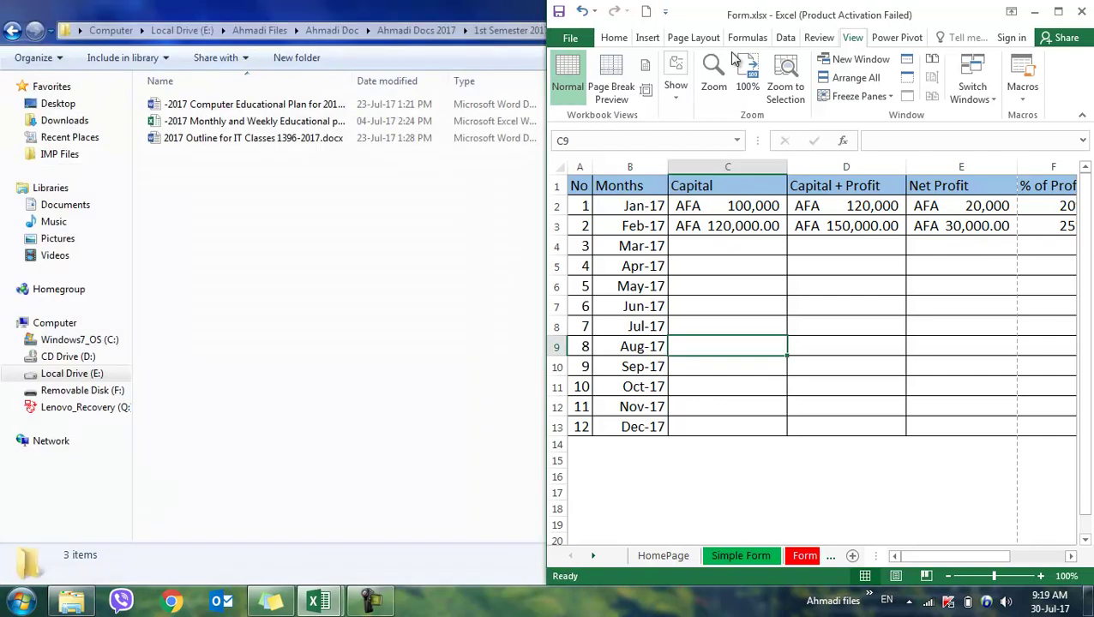
{"action": "left_click", "coordinate": [1059, 12]}
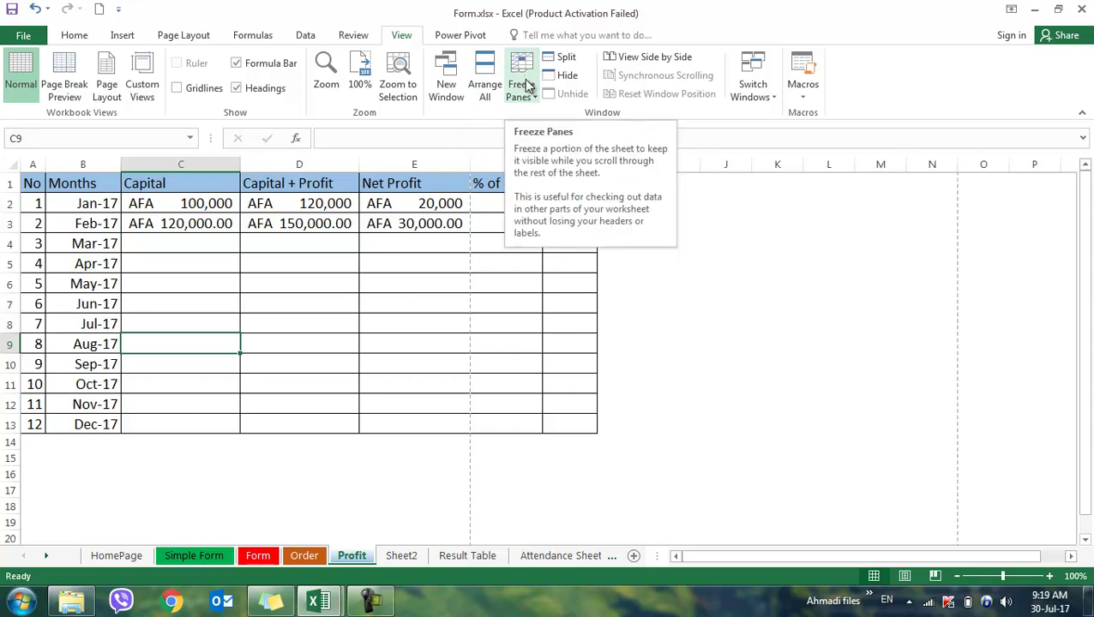
- Split the Profit sheet into four panes, with the vertical divider after column G
{"action": "left_click", "coordinate": [563, 57]}
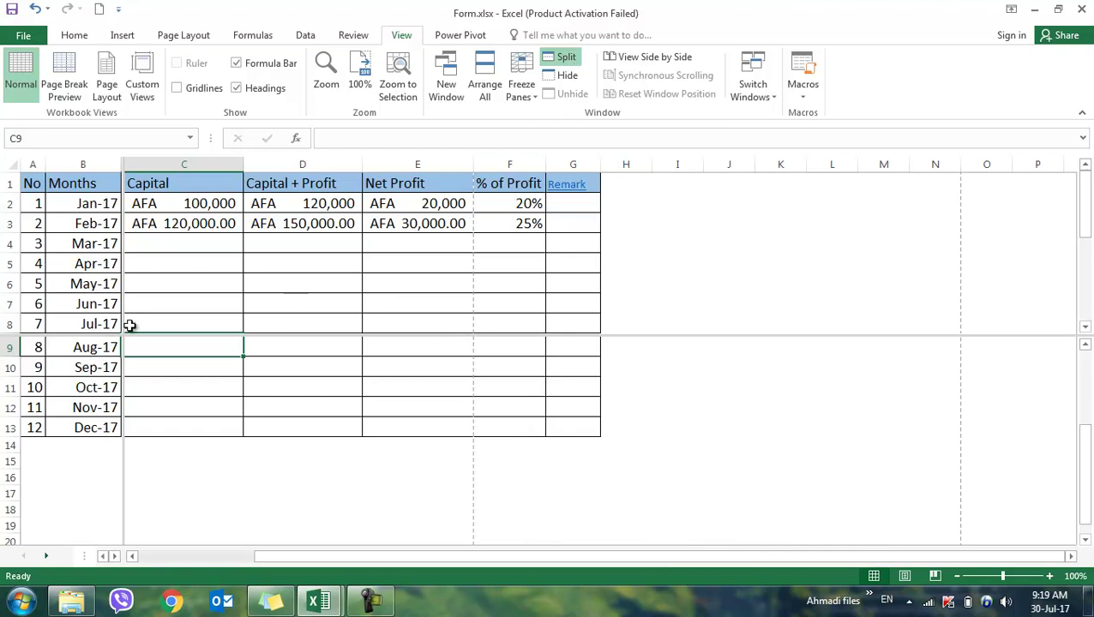
{"action": "left_click_drag", "start_coordinate": [121, 327], "coordinate": [576, 332]}
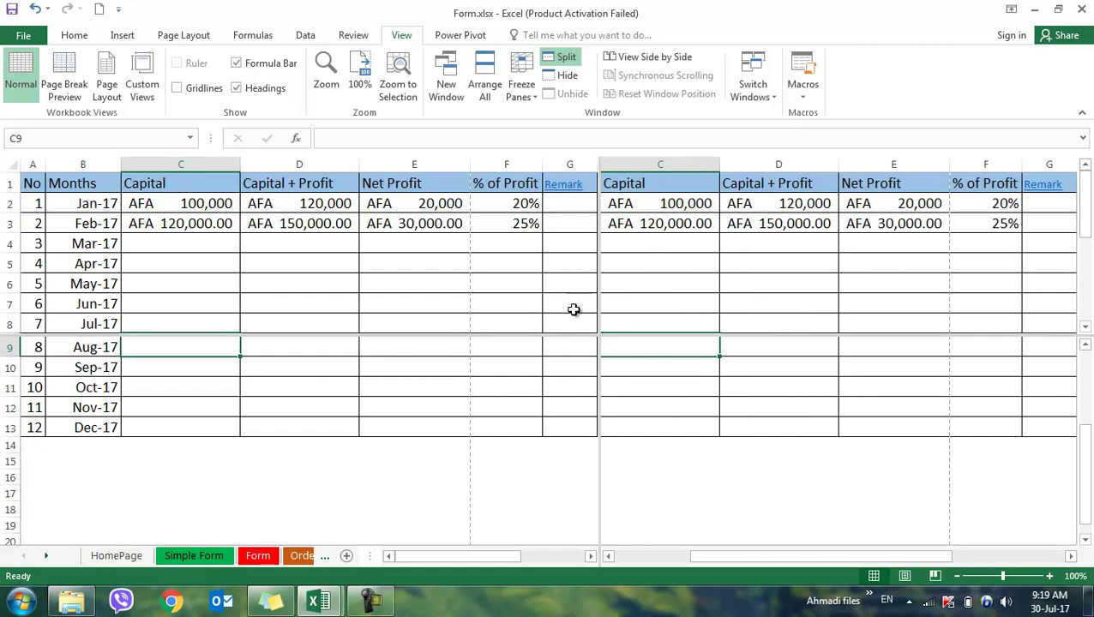
{"action": "left_click", "coordinate": [459, 293]}
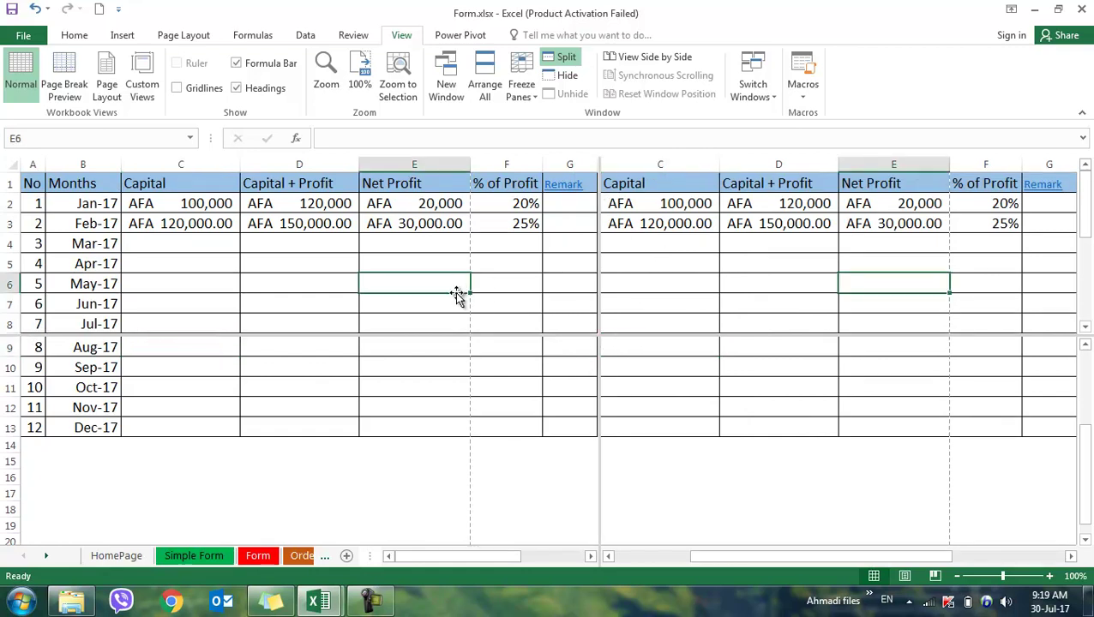
{"action": "left_click", "coordinate": [333, 243]}
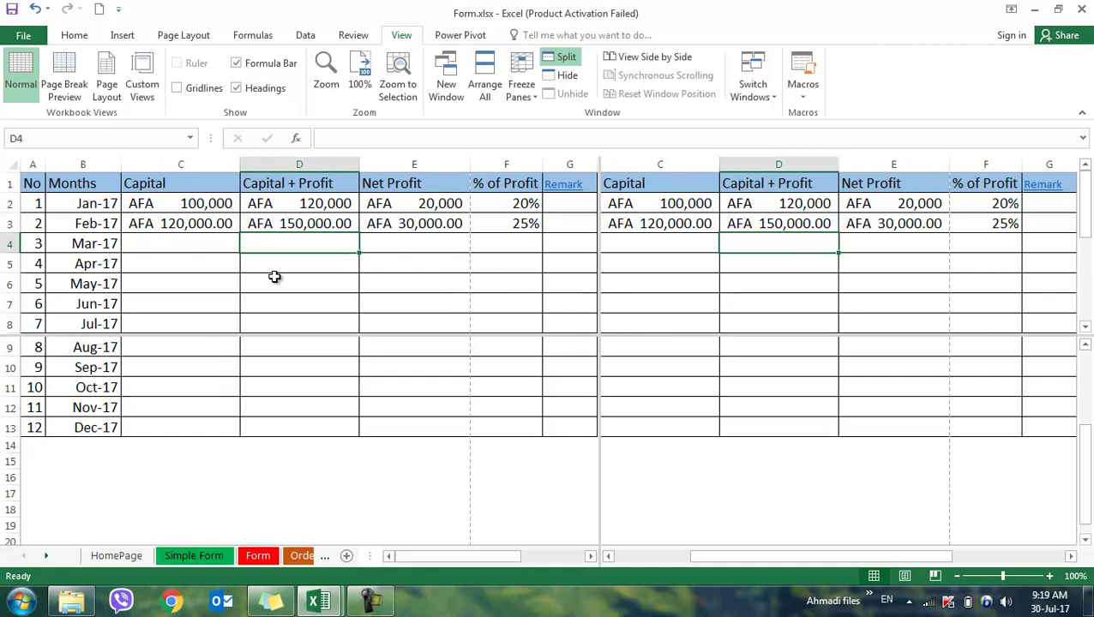
{"action": "left_click", "coordinate": [152, 236]}
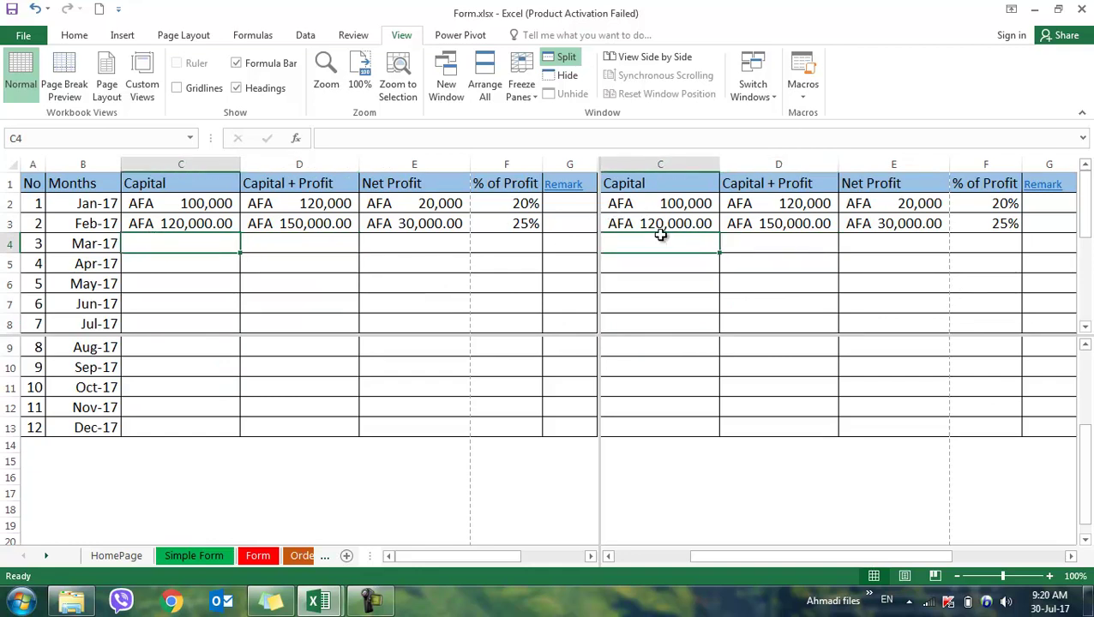
{"action": "left_click", "coordinate": [210, 386]}
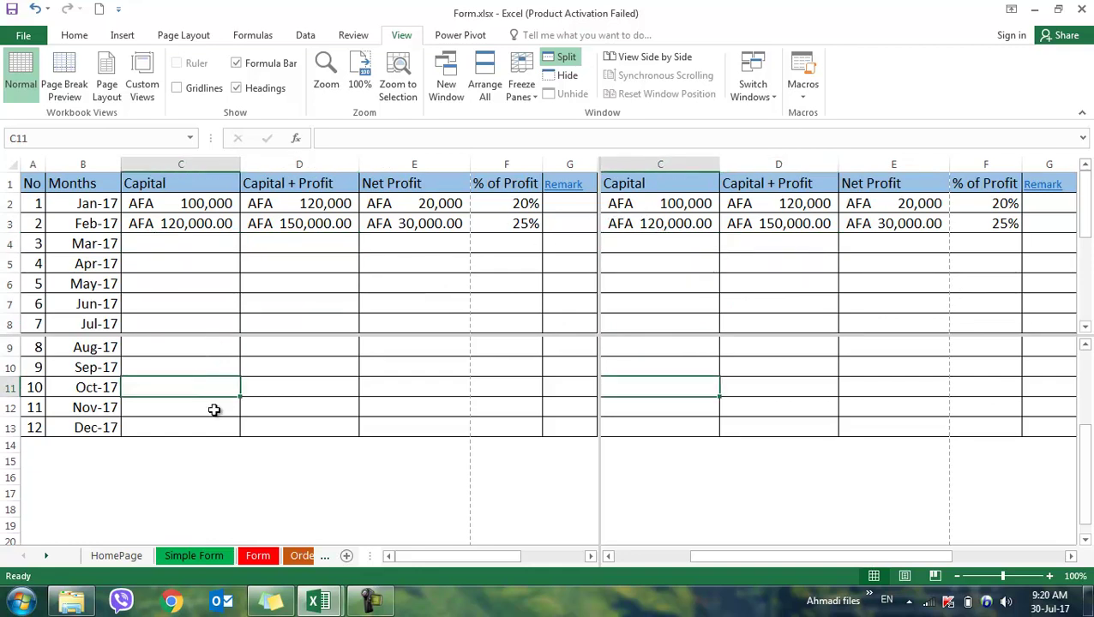
- Scroll the lower pane and select A26, D6, A2 and range D1:H2 across the panes
{"action": "scroll", "coordinate": [214, 410], "scroll_direction": "down", "scroll_amount": 4}
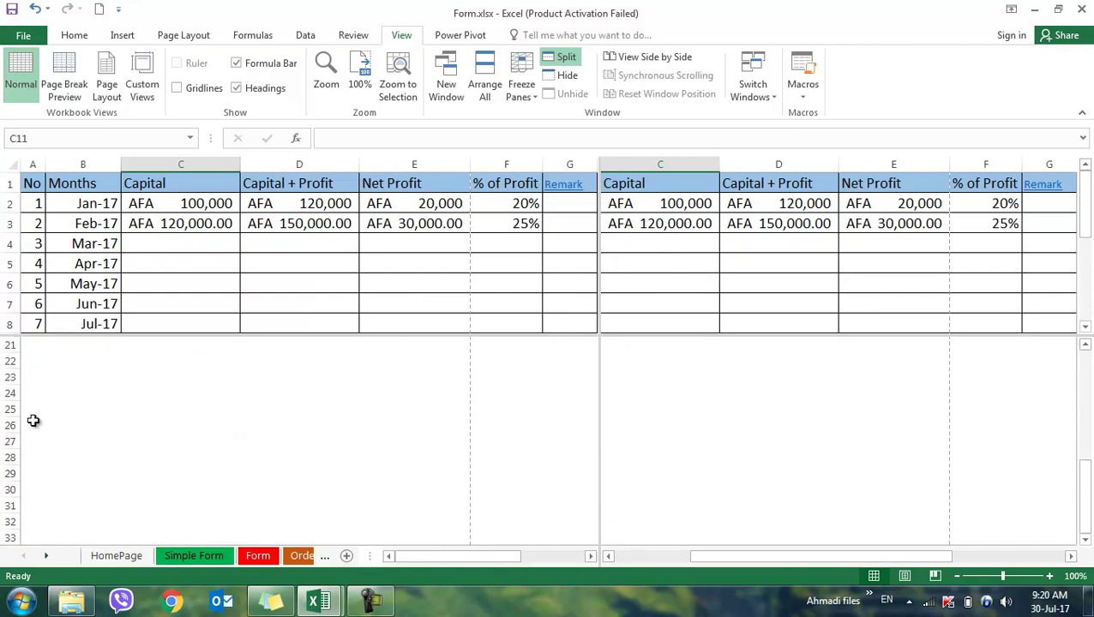
{"action": "left_click", "coordinate": [40, 424]}
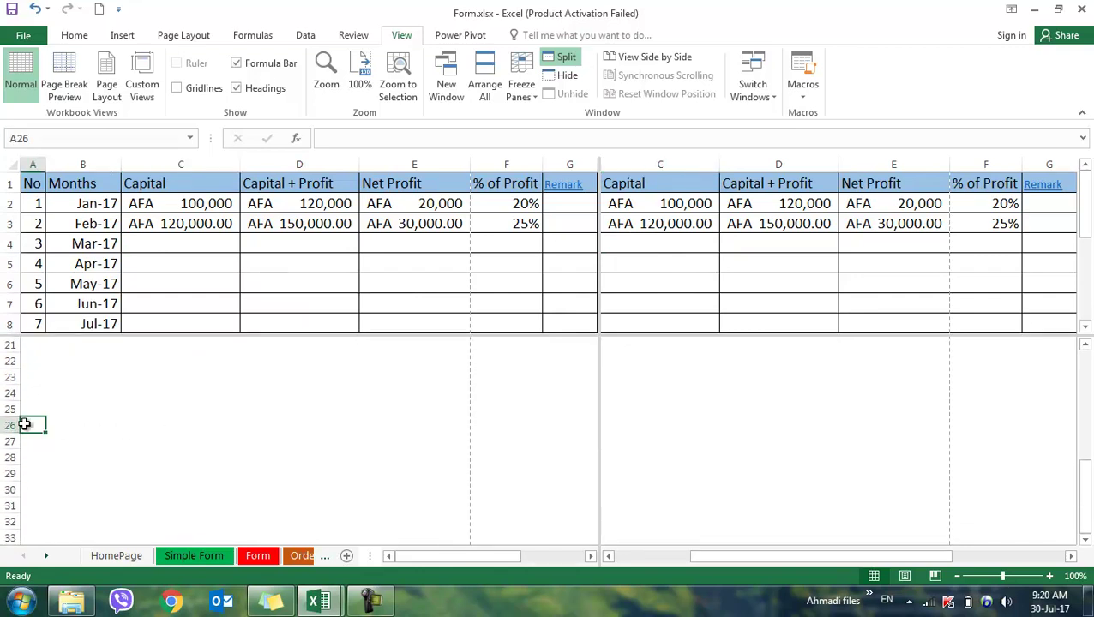
{"action": "left_click", "coordinate": [287, 291]}
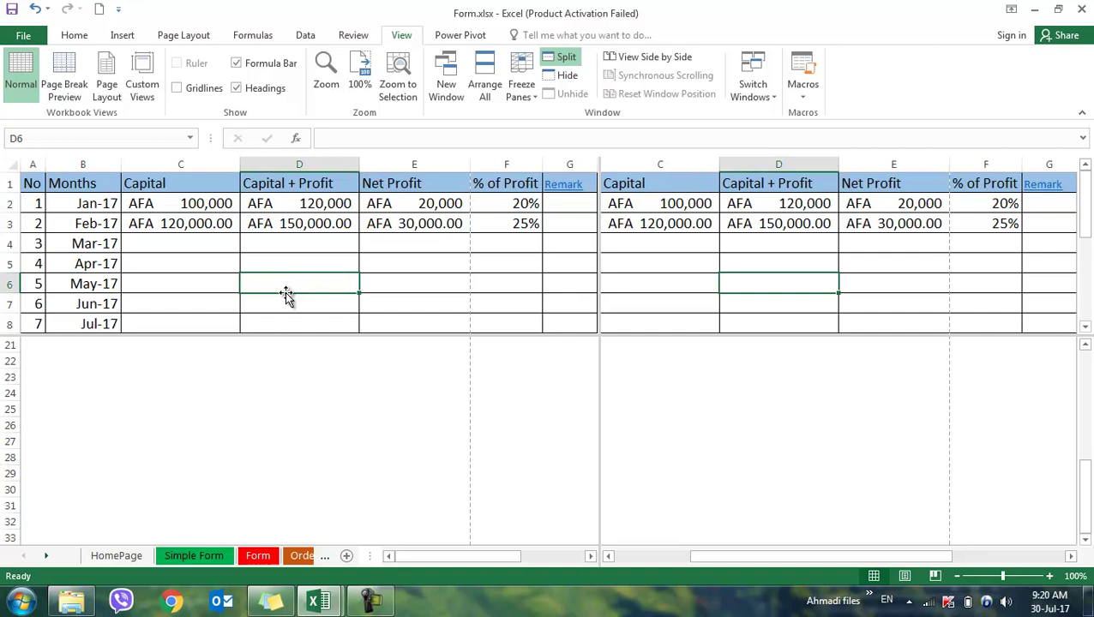
{"action": "left_click", "coordinate": [43, 211]}
{"action": "left_click", "coordinate": [795, 225]}
{"action": "left_click_drag", "start_coordinate": [781, 205], "coordinate": [1090, 191]}
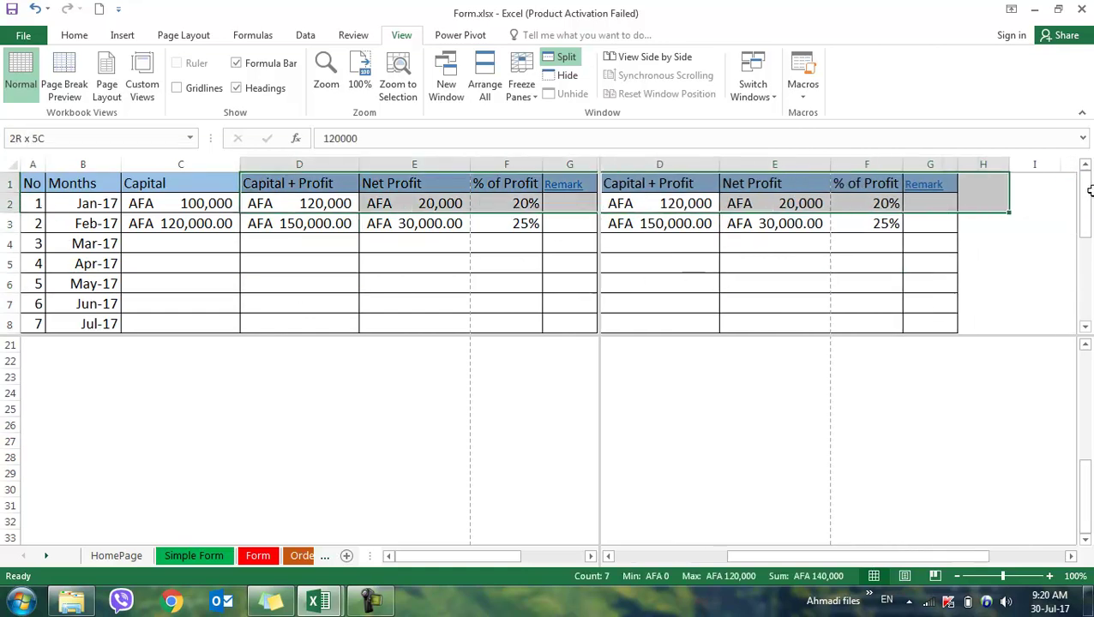
{"action": "left_click_drag", "start_coordinate": [1003, 196], "coordinate": [1084, 189]}
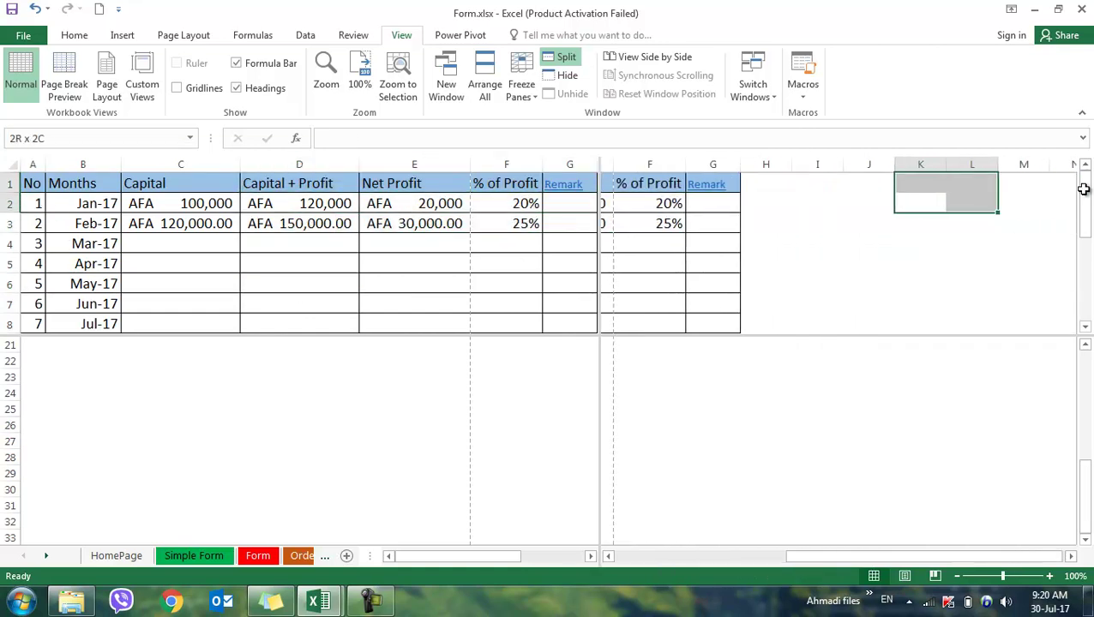
- Select cells such as M3, I27, D30:D31, C22, H6 and K4 across the four panes
{"action": "left_click", "coordinate": [989, 227]}
{"action": "left_click", "coordinate": [825, 435]}
{"action": "left_click", "coordinate": [804, 223]}
{"action": "left_click_drag", "start_coordinate": [300, 506], "coordinate": [299, 489]}
{"action": "left_click", "coordinate": [159, 366]}
{"action": "left_click", "coordinate": [753, 284]}
{"action": "left_click", "coordinate": [823, 241]}
{"action": "left_click", "coordinate": [804, 436]}
{"action": "left_click", "coordinate": [355, 454]}
{"action": "left_click", "coordinate": [352, 223]}
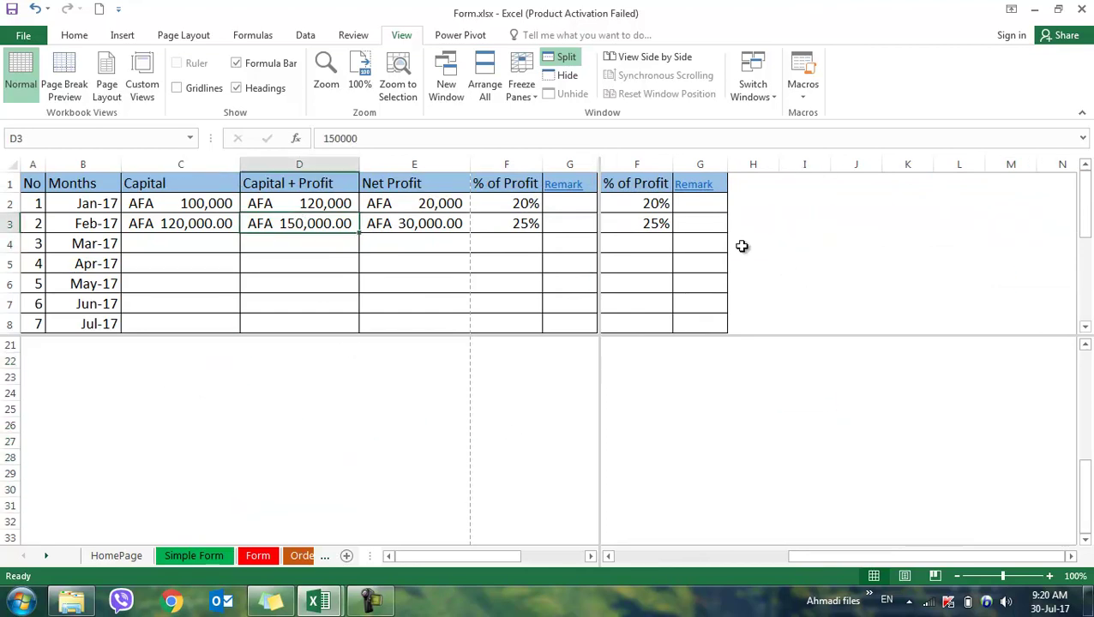
{"action": "left_click", "coordinate": [905, 243]}
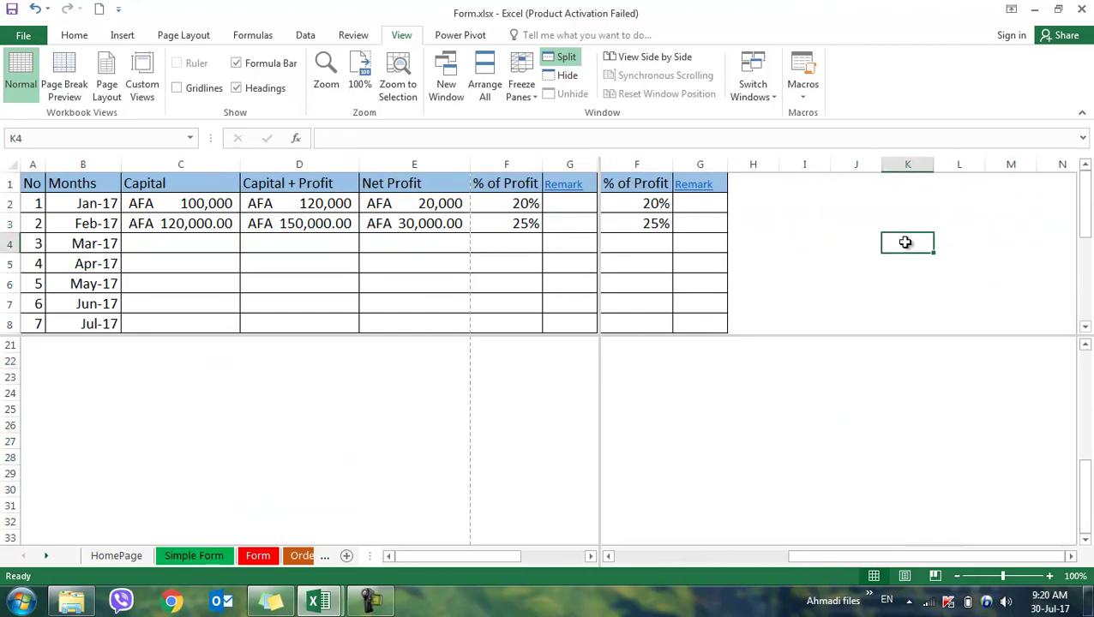
- Hide the Form workbook window, then unhide Form.xlsx from the hidden workbooks list
{"action": "left_click", "coordinate": [553, 76]}
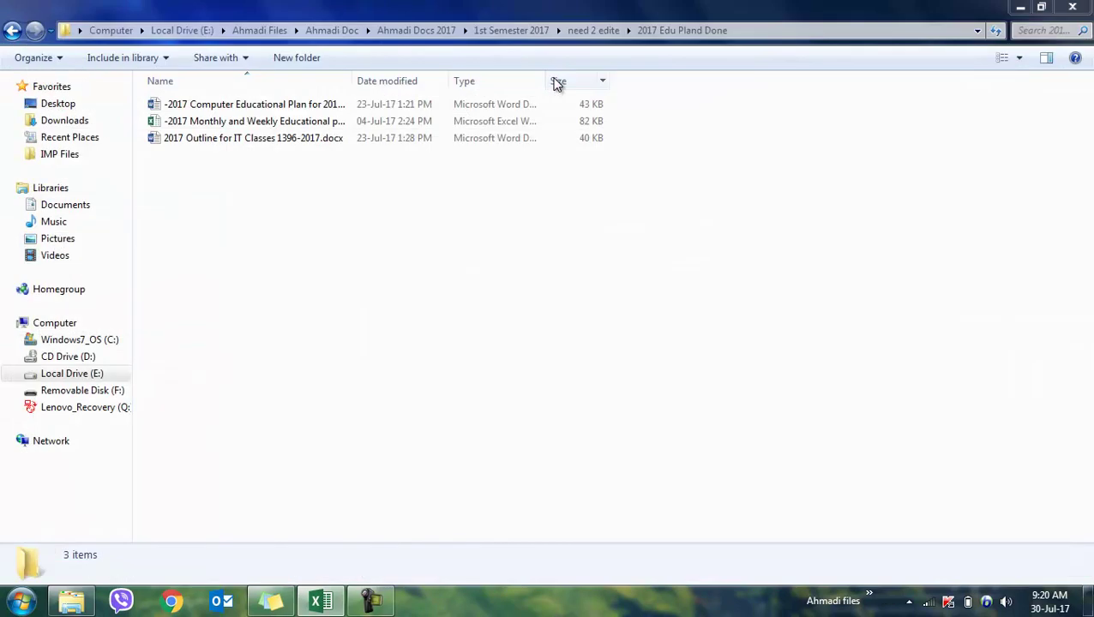
{"action": "left_click", "coordinate": [326, 605]}
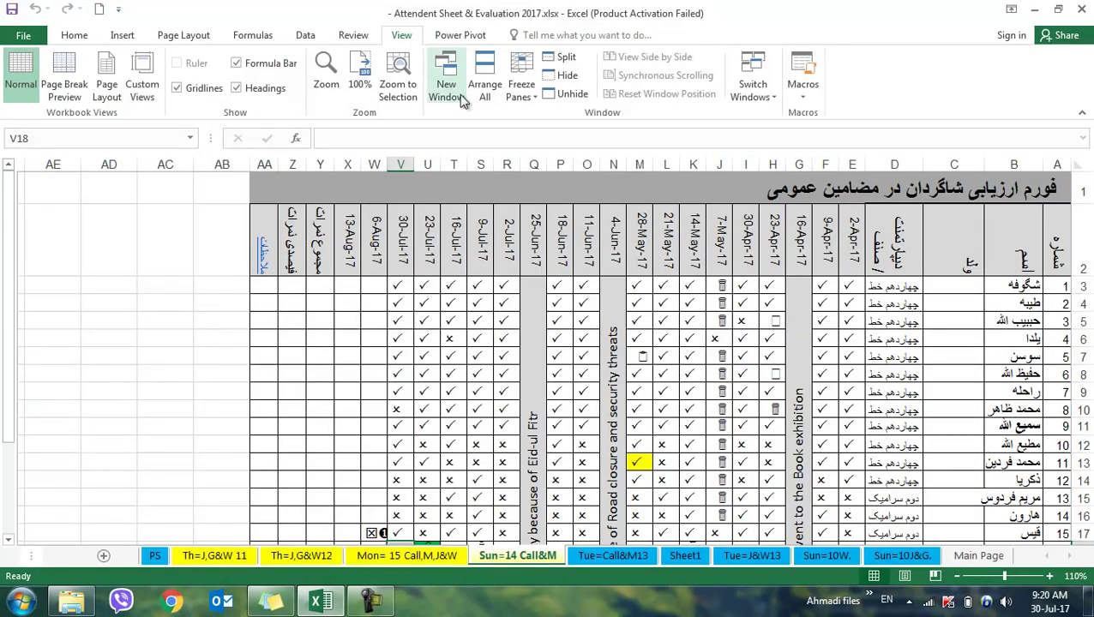
{"action": "left_click", "coordinate": [561, 96]}
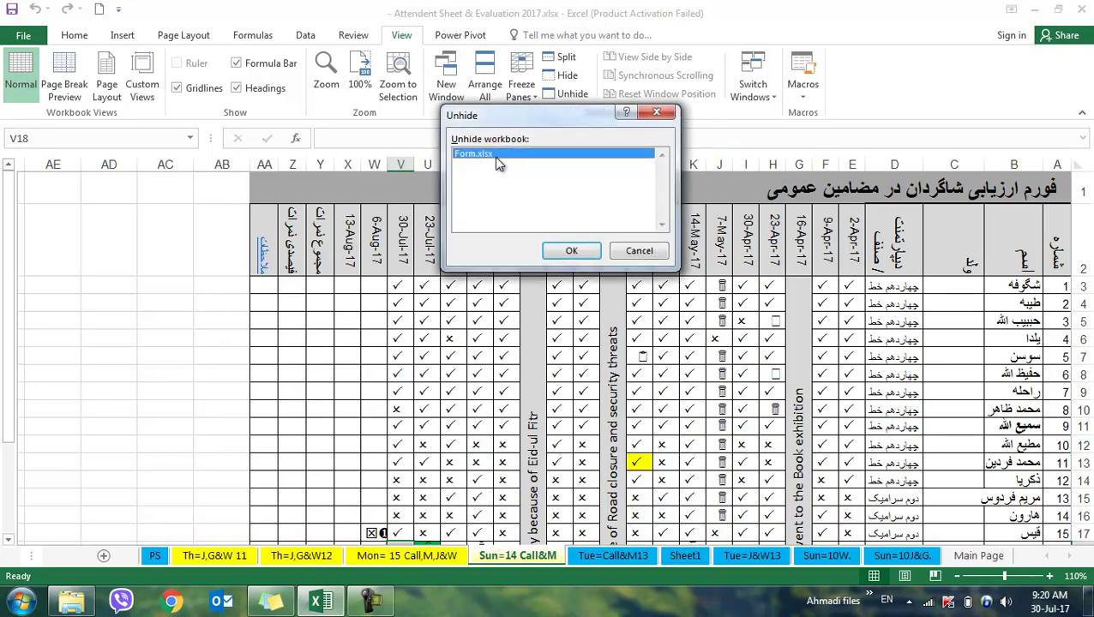
{"action": "left_click", "coordinate": [571, 250]}
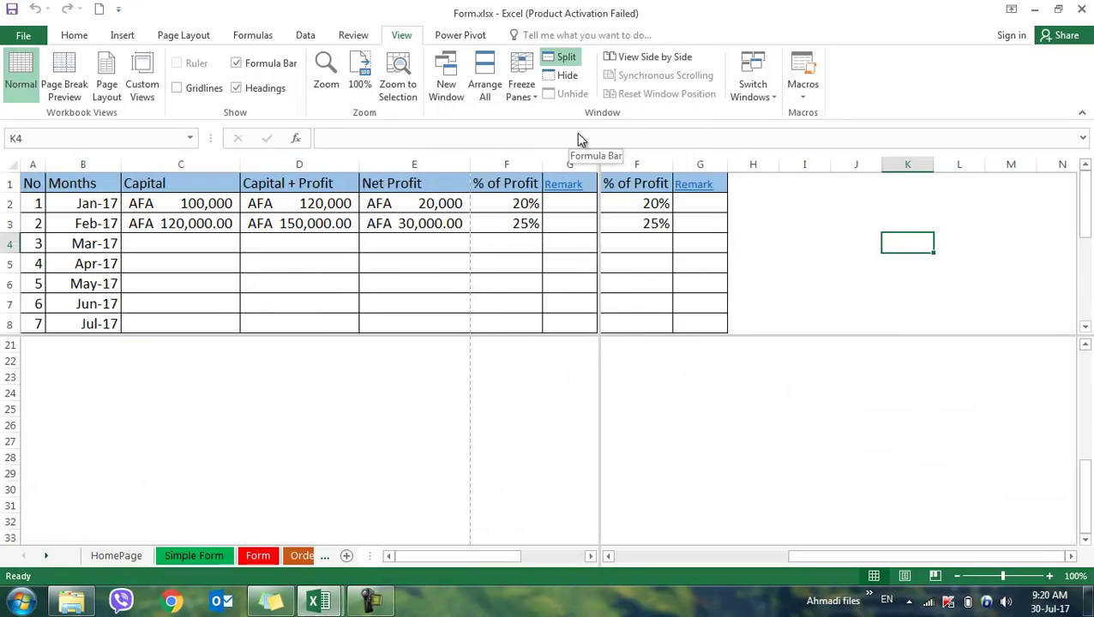
- Turn off the split panes and switch to the Order sheet to view its order table
{"action": "left_click", "coordinate": [565, 60]}
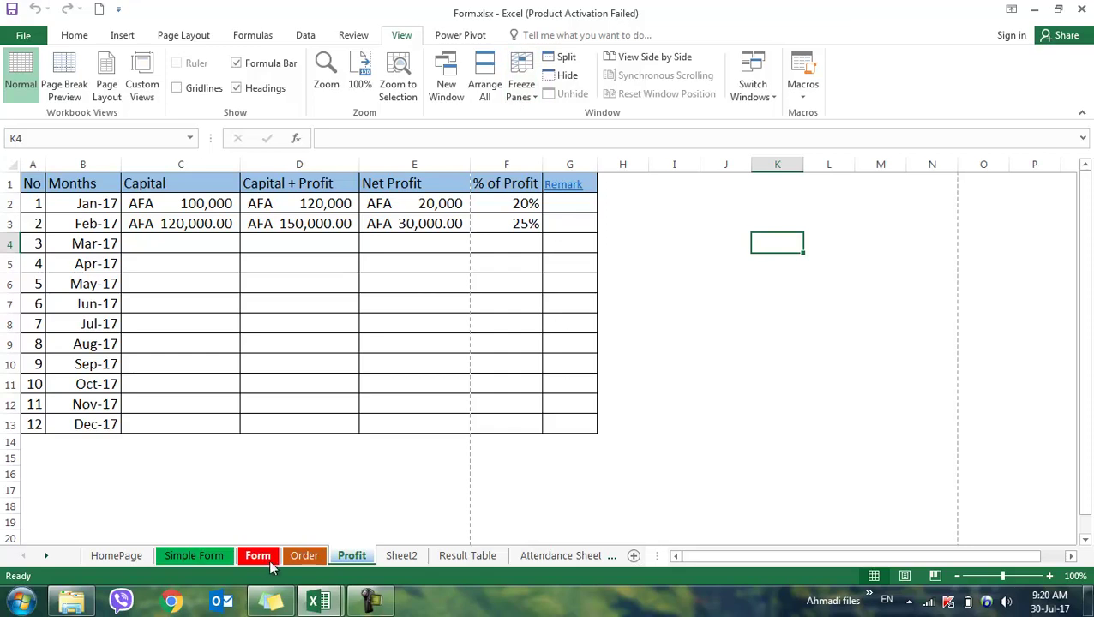
{"action": "left_click", "coordinate": [304, 556]}
{"action": "scroll", "coordinate": [322, 489], "scroll_direction": "down", "scroll_amount": 1}
{"action": "scroll", "coordinate": [321, 489], "scroll_direction": "down", "scroll_amount": 10}
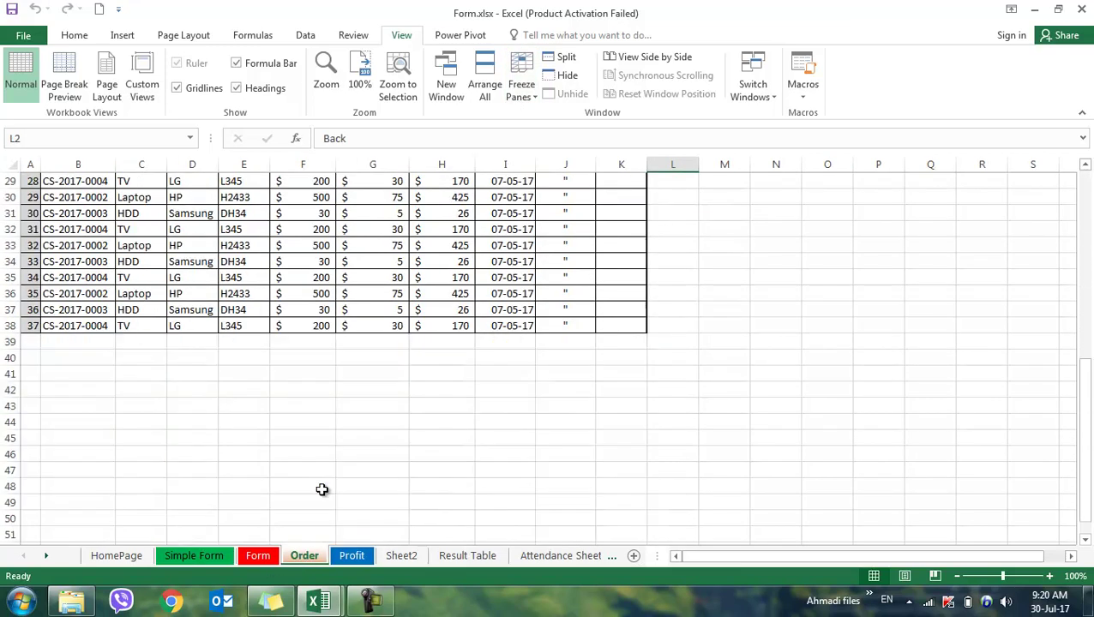
{"action": "scroll", "coordinate": [322, 488], "scroll_direction": "up", "scroll_amount": 5}
{"action": "scroll", "coordinate": [321, 491], "scroll_direction": "down", "scroll_amount": 3}
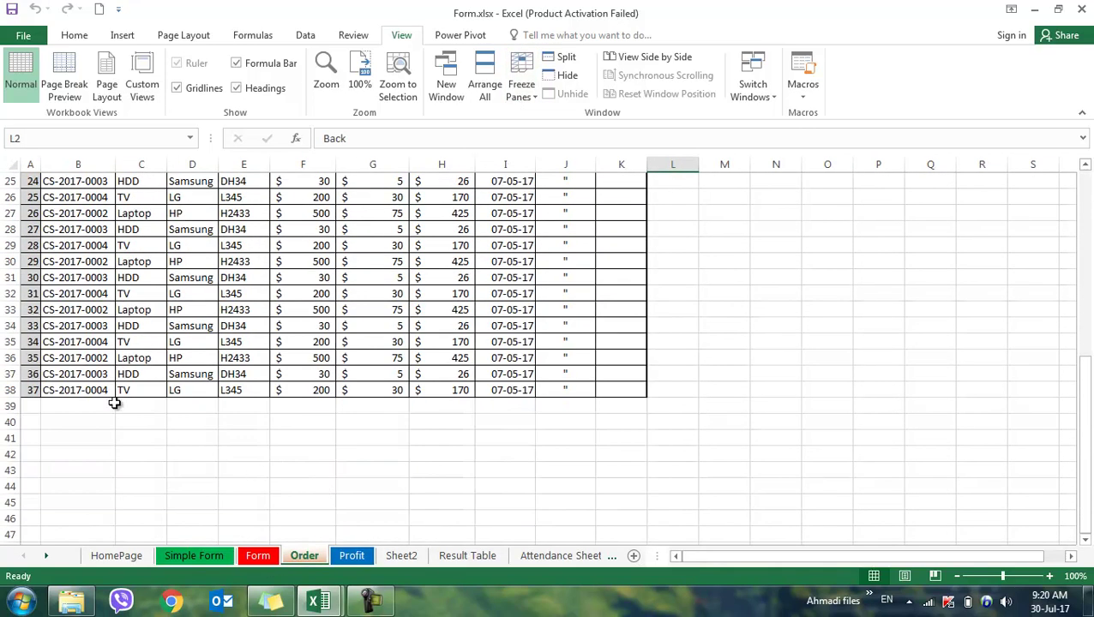
{"action": "scroll", "coordinate": [251, 433], "scroll_direction": "up", "scroll_amount": 2}
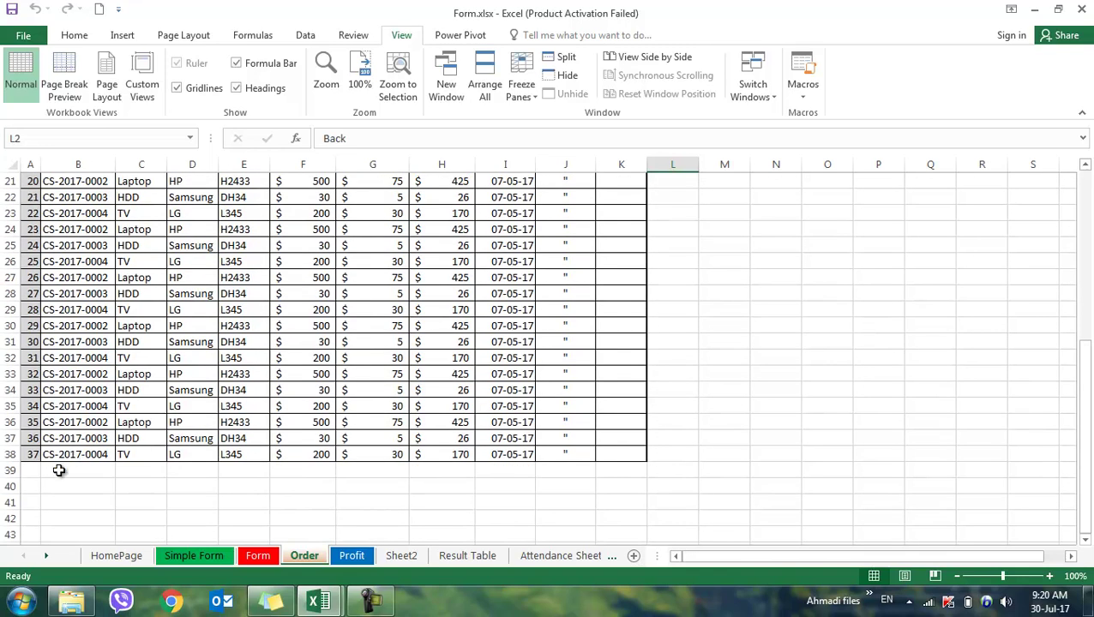
{"action": "scroll", "coordinate": [171, 454], "scroll_direction": "up", "scroll_amount": 7}
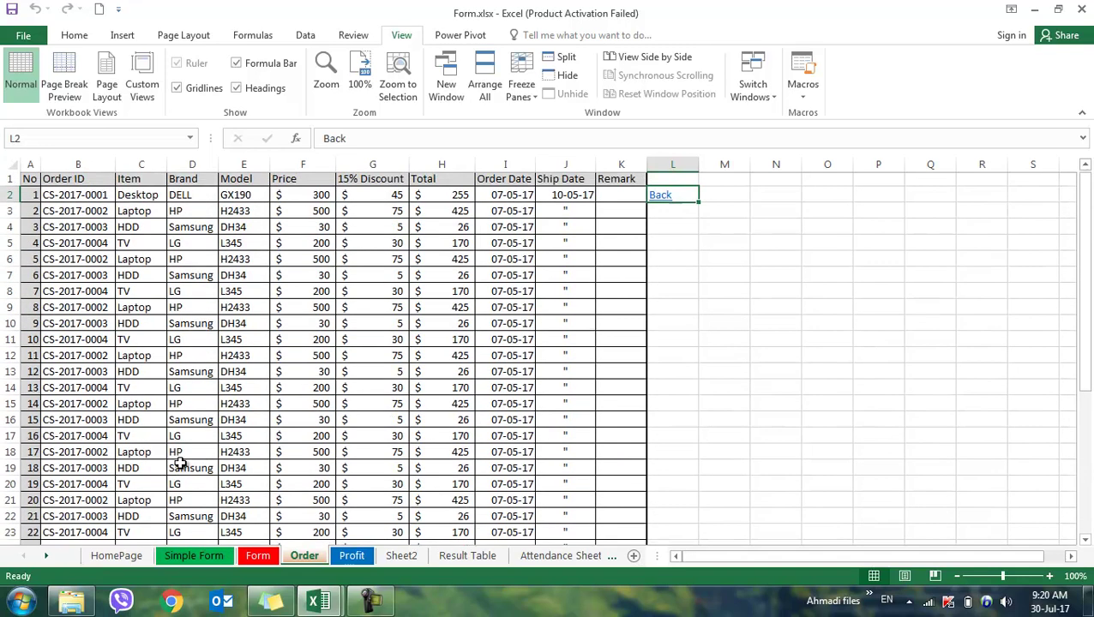
{"action": "left_click", "coordinate": [249, 183]}
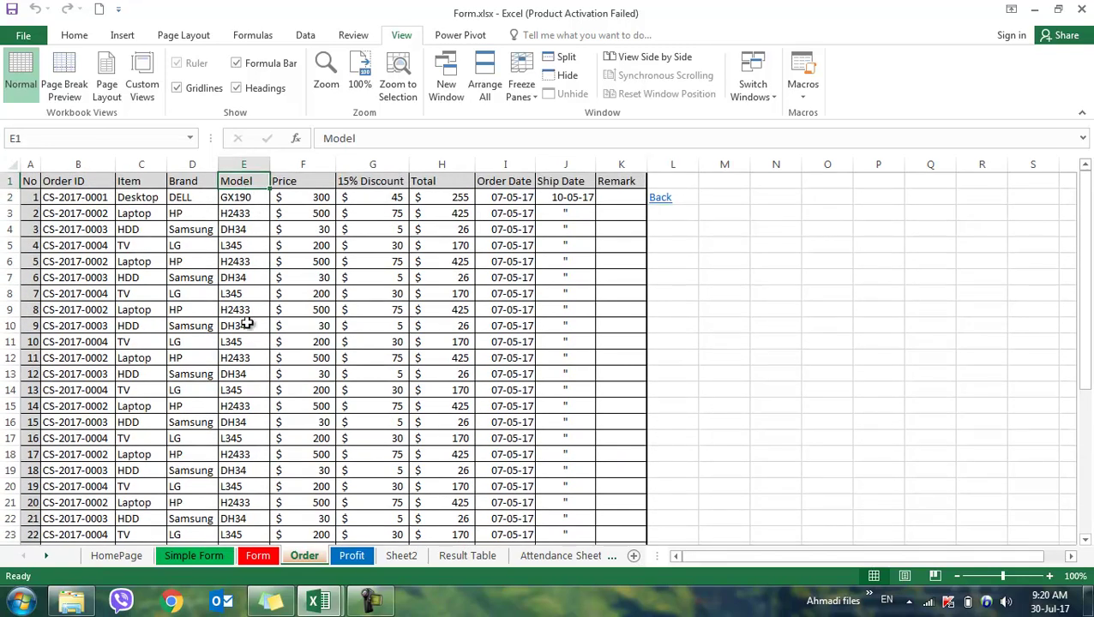
{"action": "scroll", "coordinate": [240, 360], "scroll_direction": "down", "scroll_amount": 4}
{"action": "scroll", "coordinate": [257, 502], "scroll_direction": "down", "scroll_amount": 3}
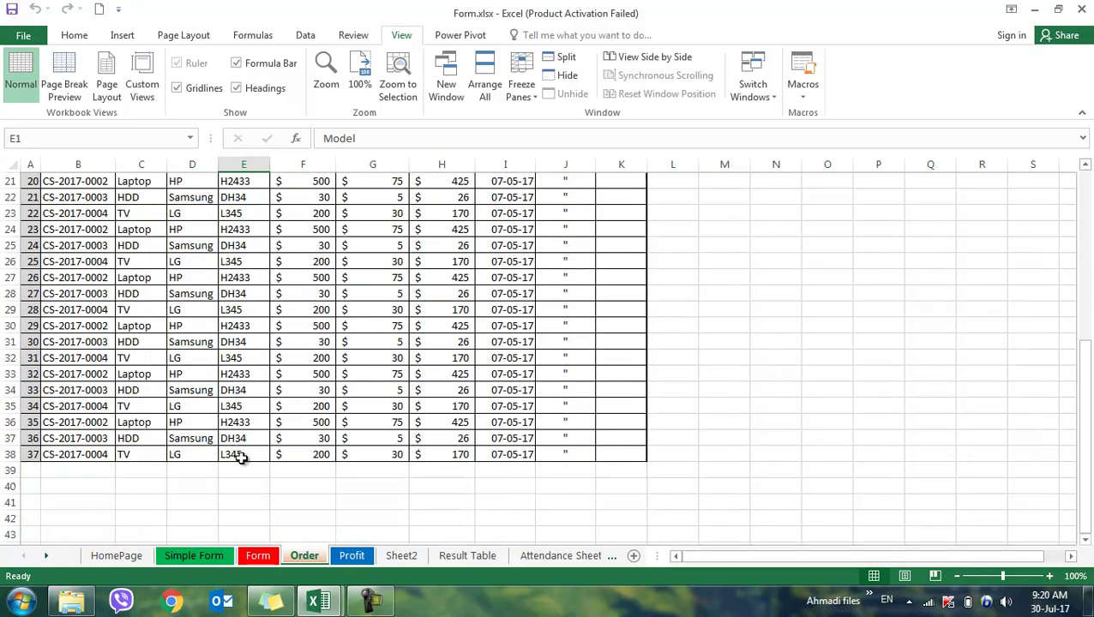
{"action": "scroll", "coordinate": [256, 405], "scroll_direction": "up", "scroll_amount": 7}
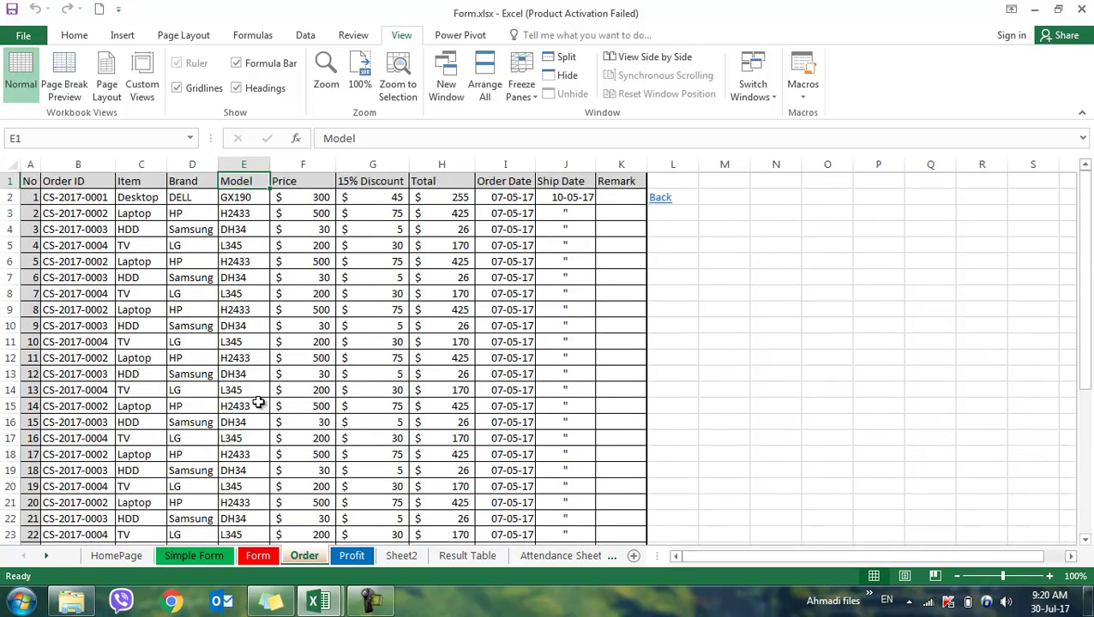
{"action": "left_click", "coordinate": [524, 97]}
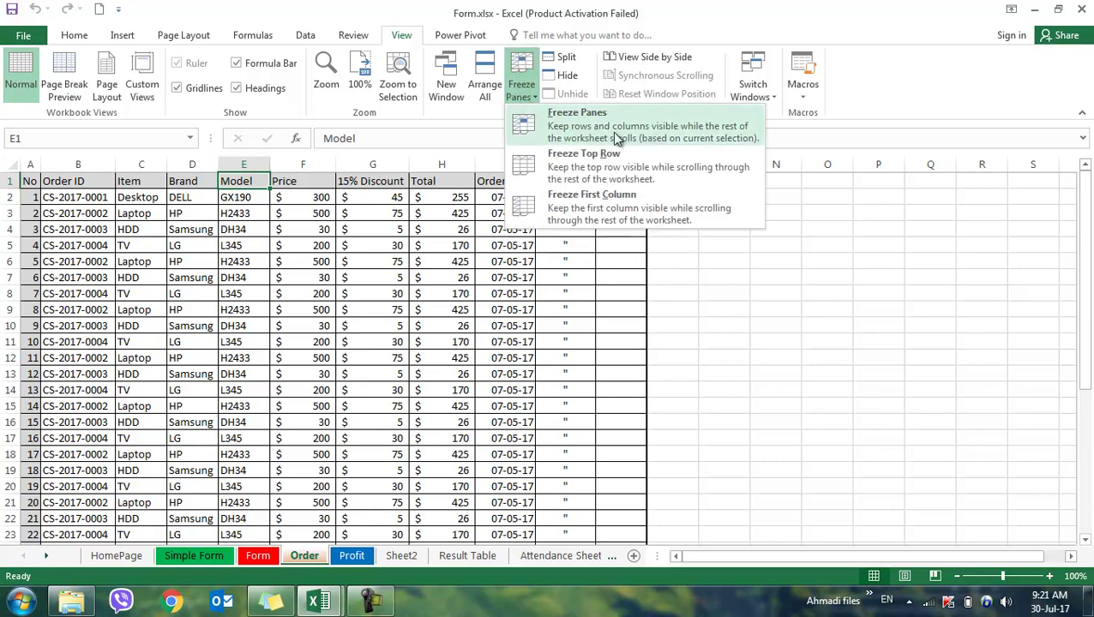
{"action": "left_click", "coordinate": [245, 216]}
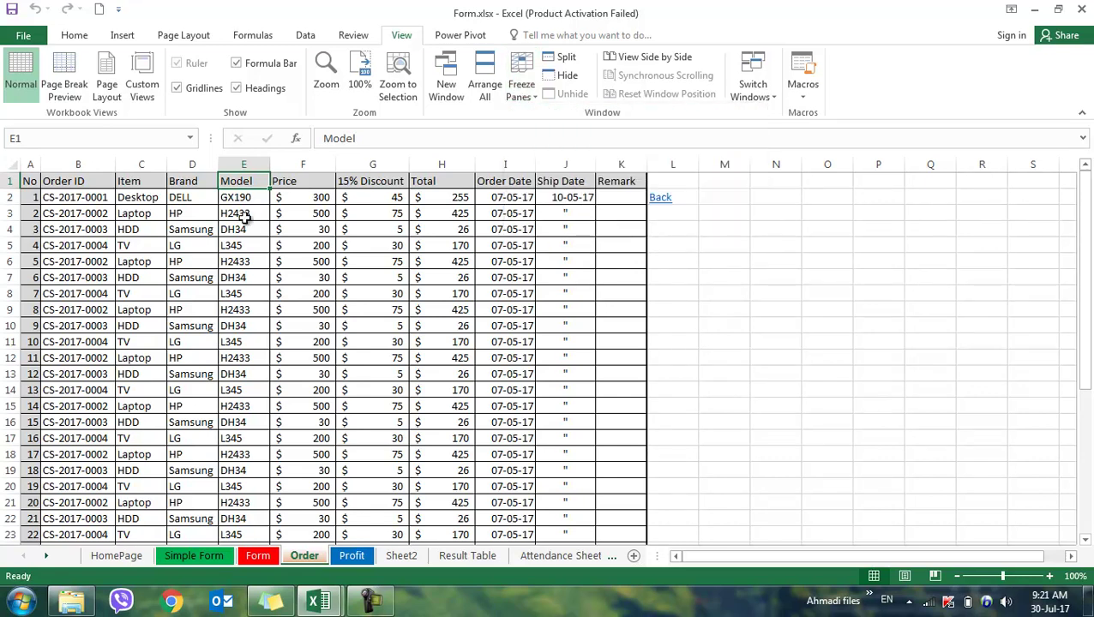
{"action": "left_click", "coordinate": [60, 268]}
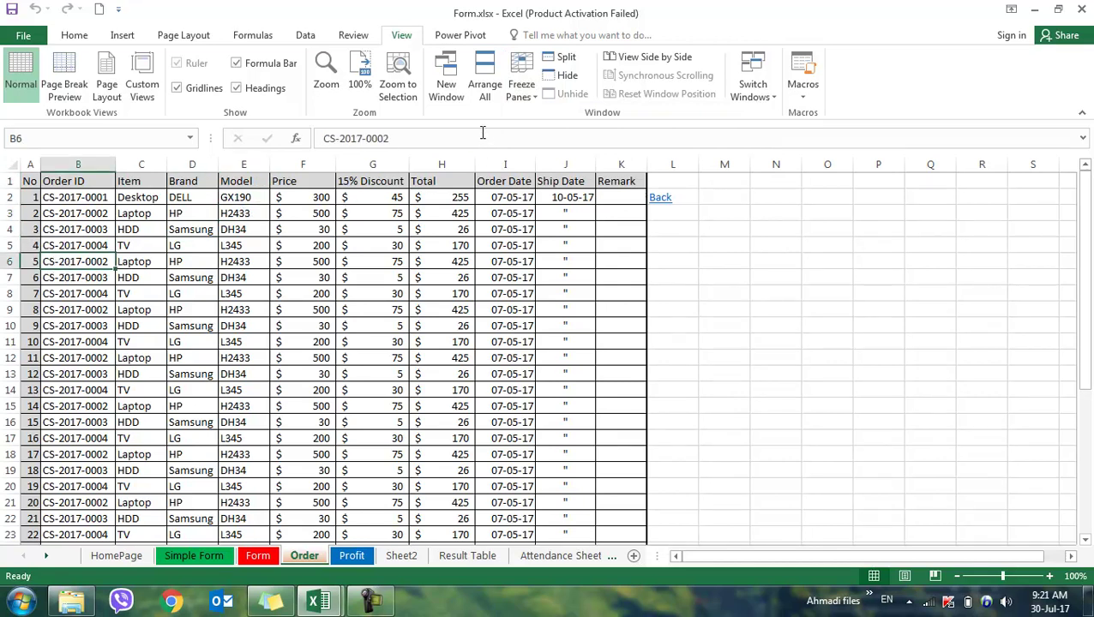
{"action": "left_click", "coordinate": [33, 294]}
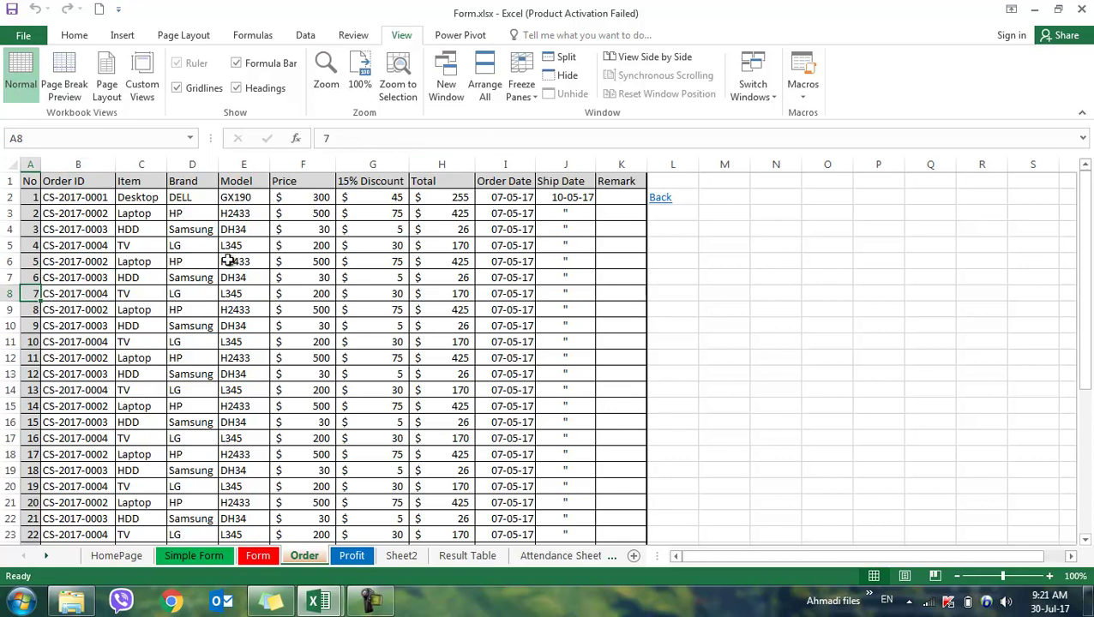
{"action": "left_click", "coordinate": [517, 90]}
{"action": "left_click", "coordinate": [553, 146]}
{"action": "left_click", "coordinate": [264, 433]}
{"action": "scroll", "coordinate": [264, 431], "scroll_direction": "down", "scroll_amount": 4}
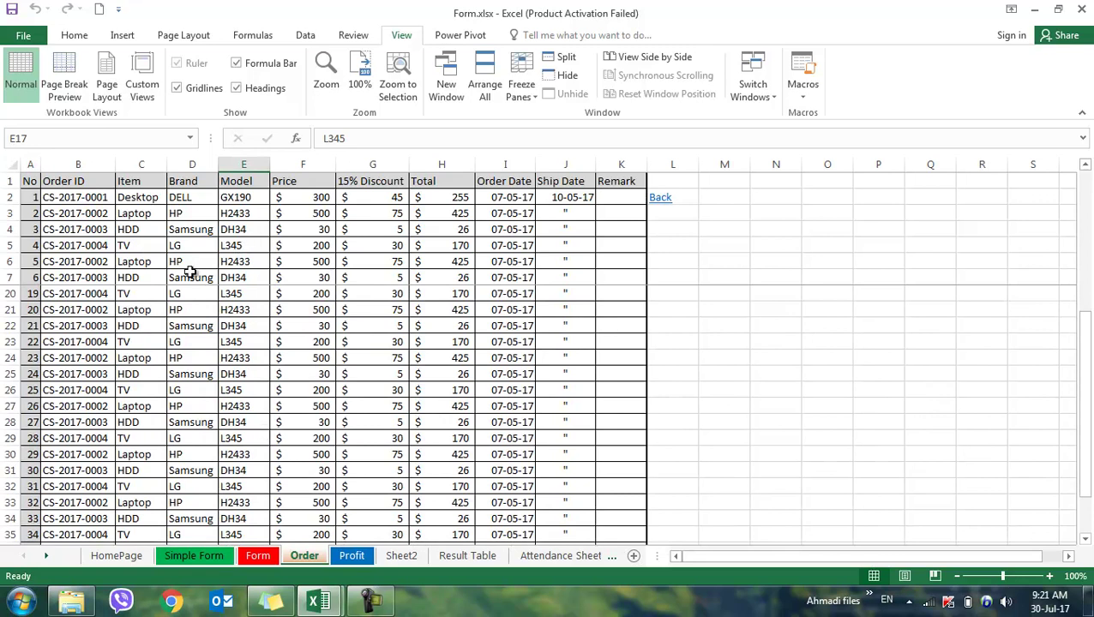
{"action": "scroll", "coordinate": [218, 298], "scroll_direction": "down", "scroll_amount": 2}
{"action": "scroll", "coordinate": [219, 297], "scroll_direction": "down", "scroll_amount": 2}
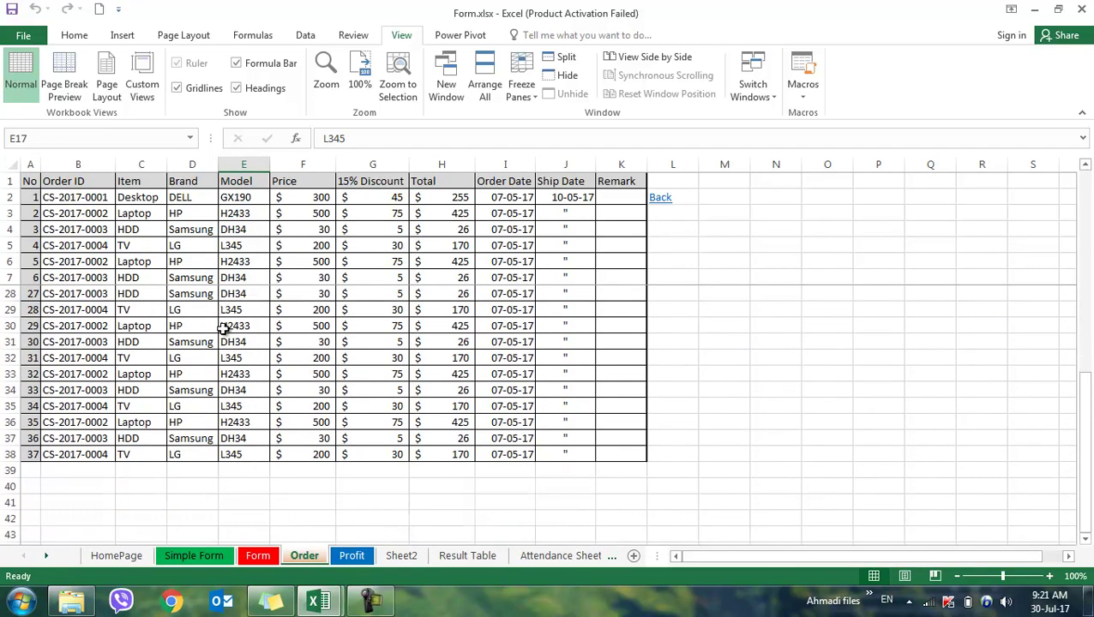
{"action": "scroll", "coordinate": [221, 320], "scroll_direction": "down", "scroll_amount": 3}
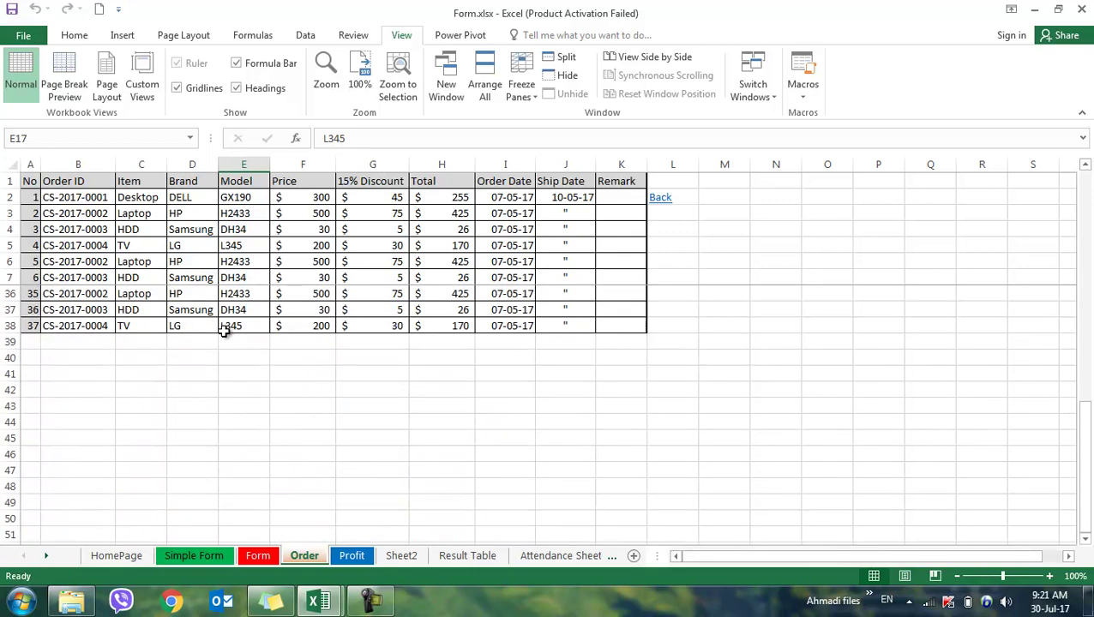
{"action": "left_click", "coordinate": [52, 327]}
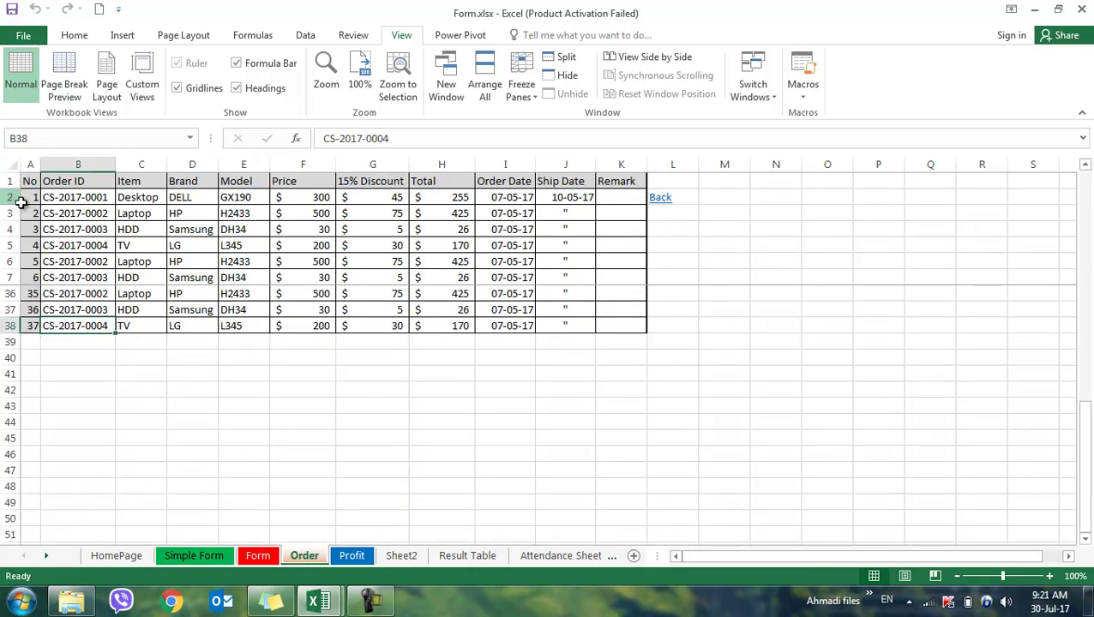
{"action": "left_click", "coordinate": [35, 279]}
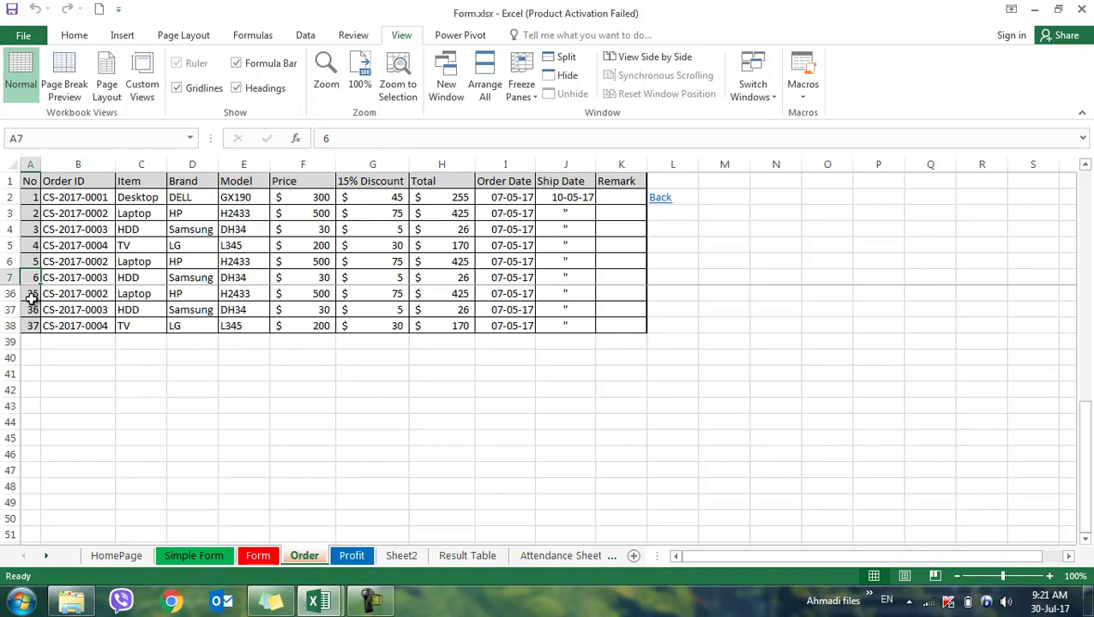
{"action": "scroll", "coordinate": [32, 295], "scroll_direction": "up", "scroll_amount": 1}
{"action": "scroll", "coordinate": [33, 296], "scroll_direction": "down", "scroll_amount": 1}
{"action": "scroll", "coordinate": [32, 296], "scroll_direction": "up", "scroll_amount": 1}
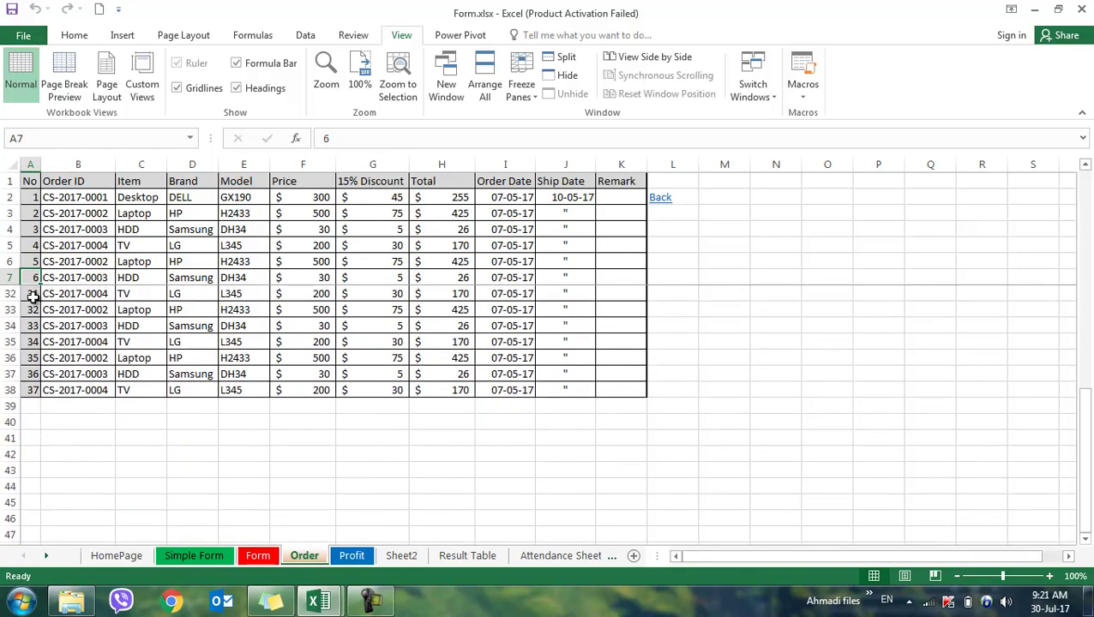
{"action": "left_click", "coordinate": [520, 92]}
{"action": "left_click", "coordinate": [583, 114]}
{"action": "left_click", "coordinate": [230, 295]}
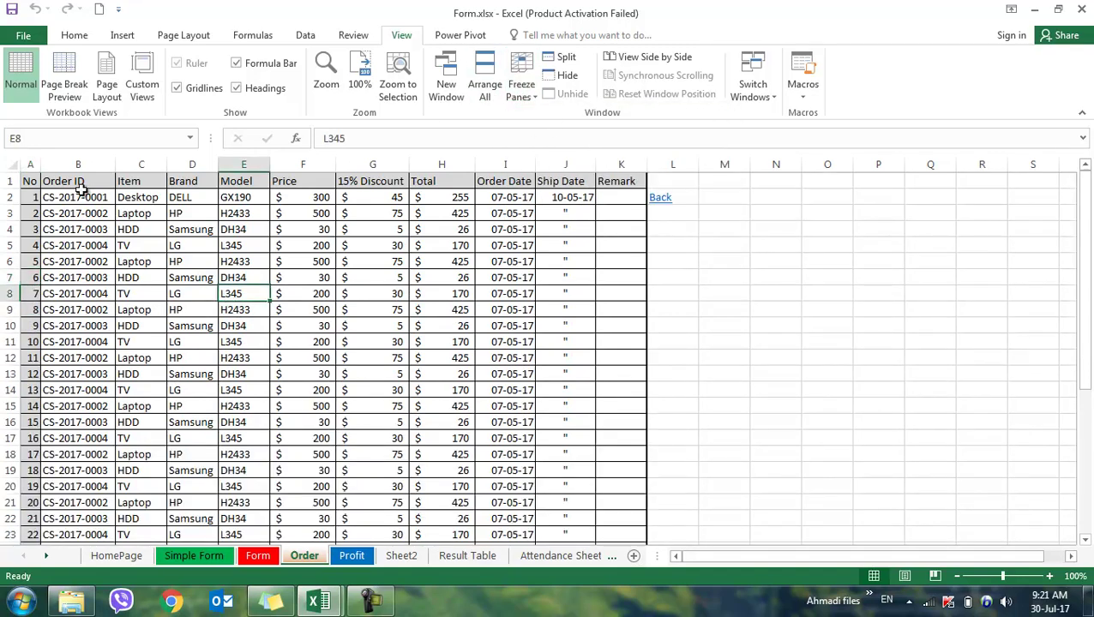
{"action": "left_click", "coordinate": [522, 90]}
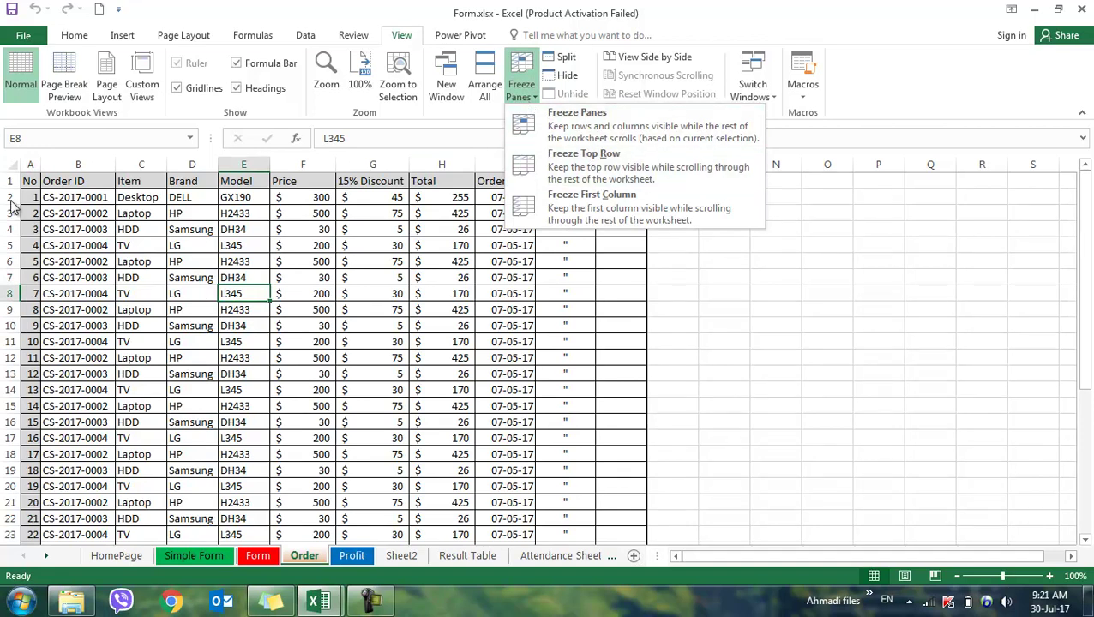
{"action": "left_click", "coordinate": [590, 170]}
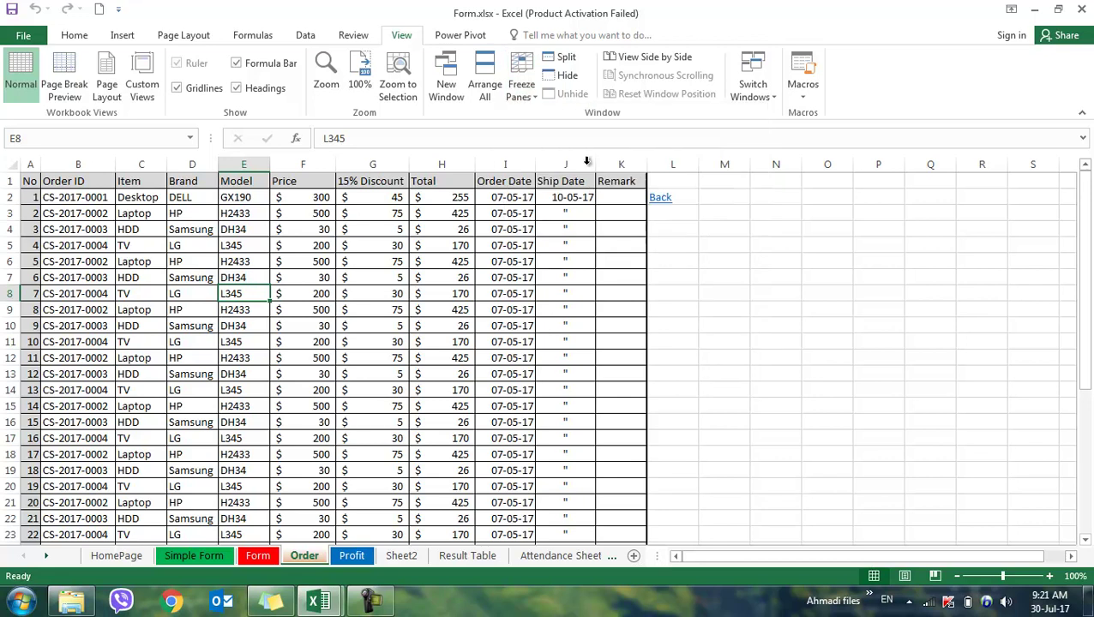
{"action": "left_click", "coordinate": [372, 245]}
{"action": "scroll", "coordinate": [356, 286], "scroll_direction": "down", "scroll_amount": 12}
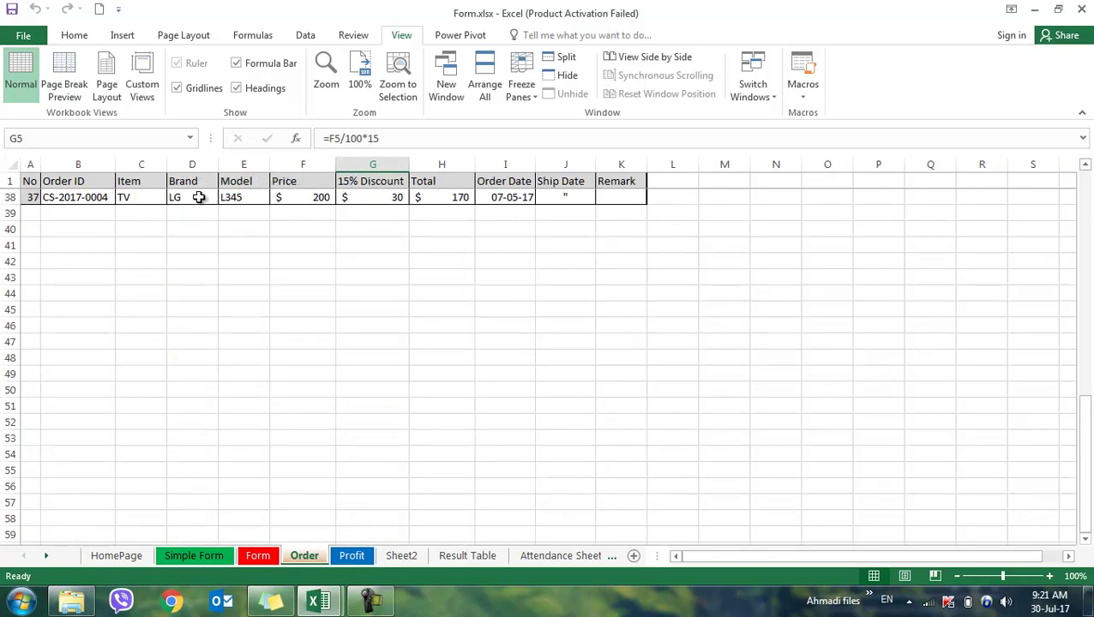
{"action": "scroll", "coordinate": [207, 231], "scroll_direction": "up", "scroll_amount": 12}
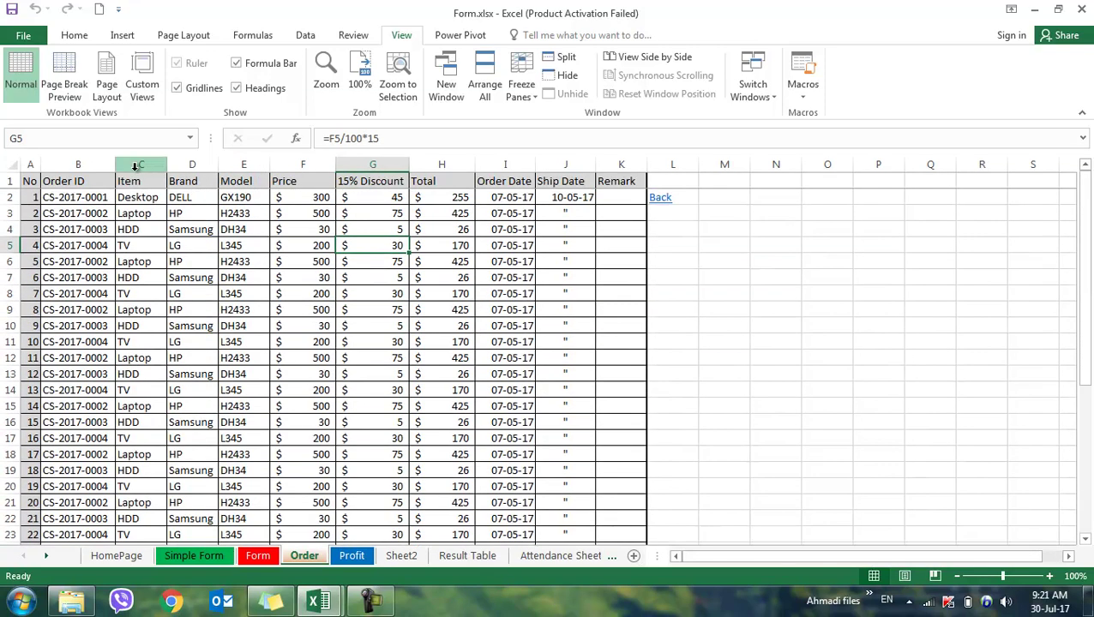
{"action": "left_click", "coordinate": [523, 91]}
{"action": "left_click", "coordinate": [553, 127]}
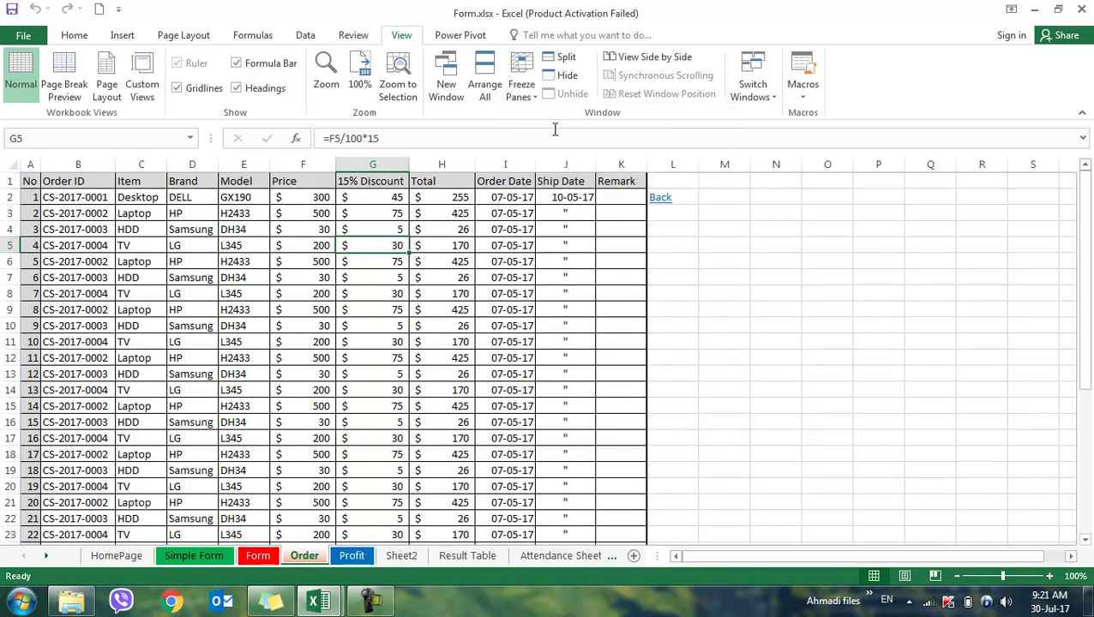
{"action": "scroll", "coordinate": [224, 267], "scroll_direction": "down", "scroll_amount": 12}
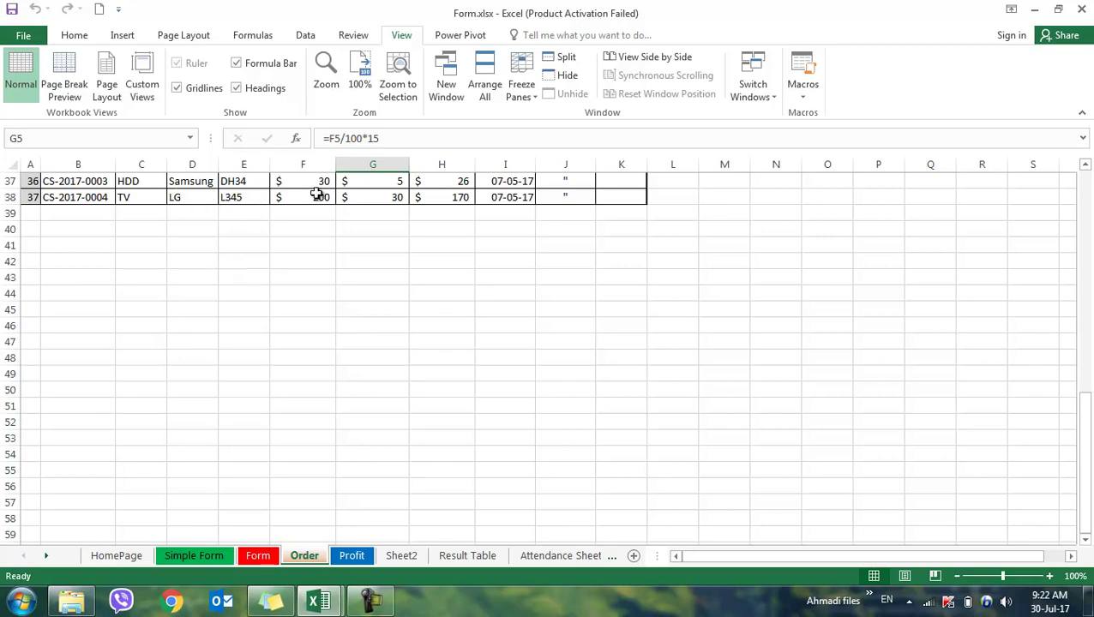
{"action": "left_click", "coordinate": [401, 196]}
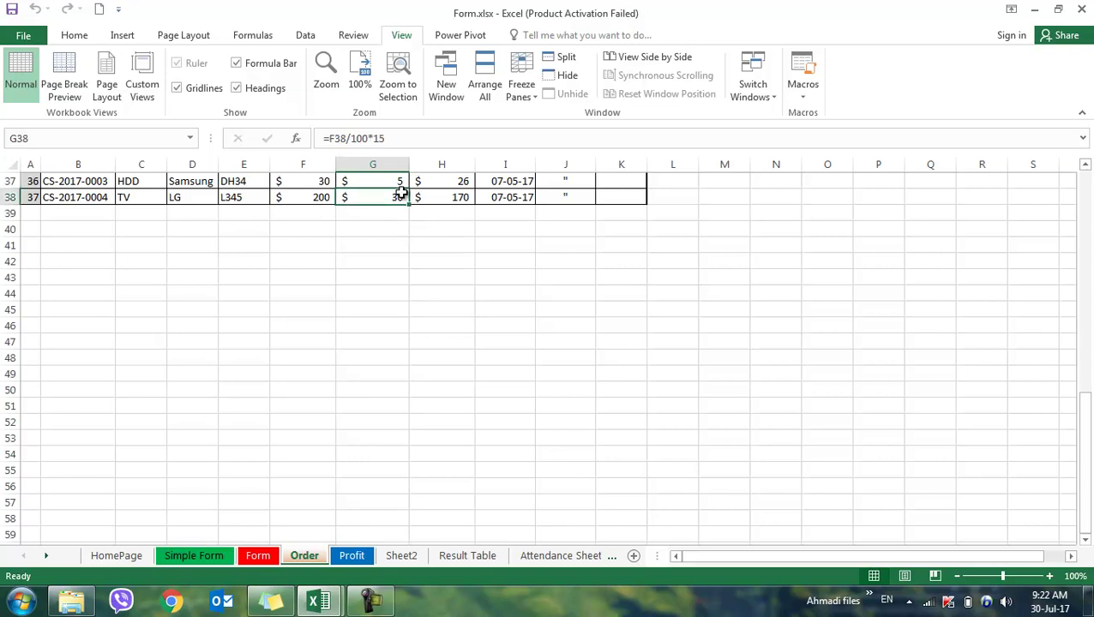
{"action": "scroll", "coordinate": [401, 192], "scroll_direction": "up", "scroll_amount": 12}
{"action": "left_click", "coordinate": [534, 101]}
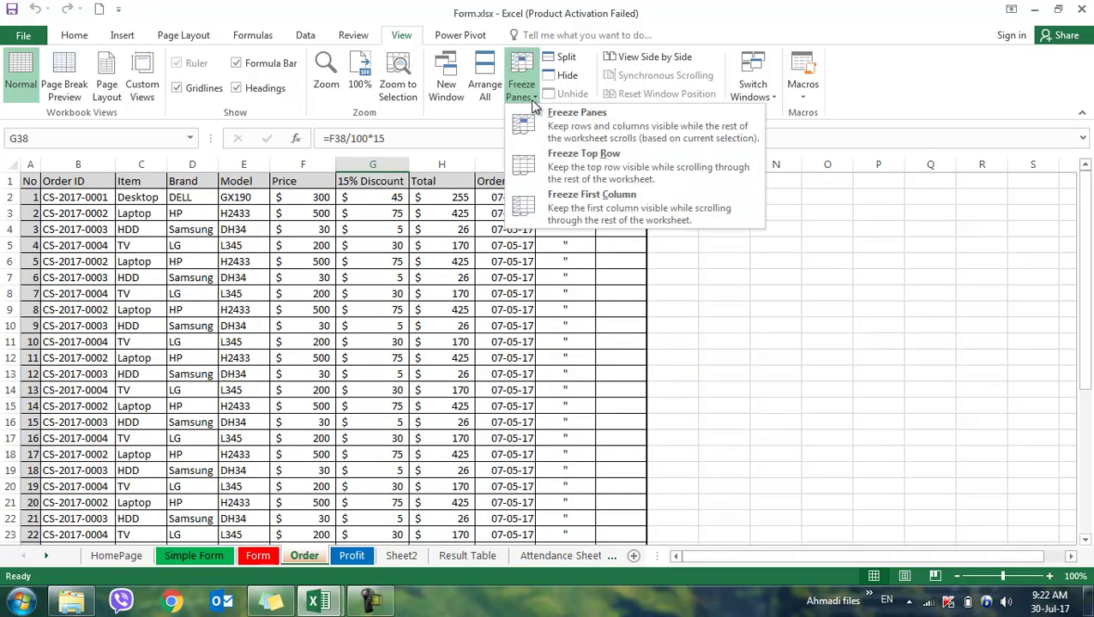
{"action": "left_click", "coordinate": [590, 212]}
{"action": "left_click_drag", "start_coordinate": [231, 341], "coordinate": [996, 320]}
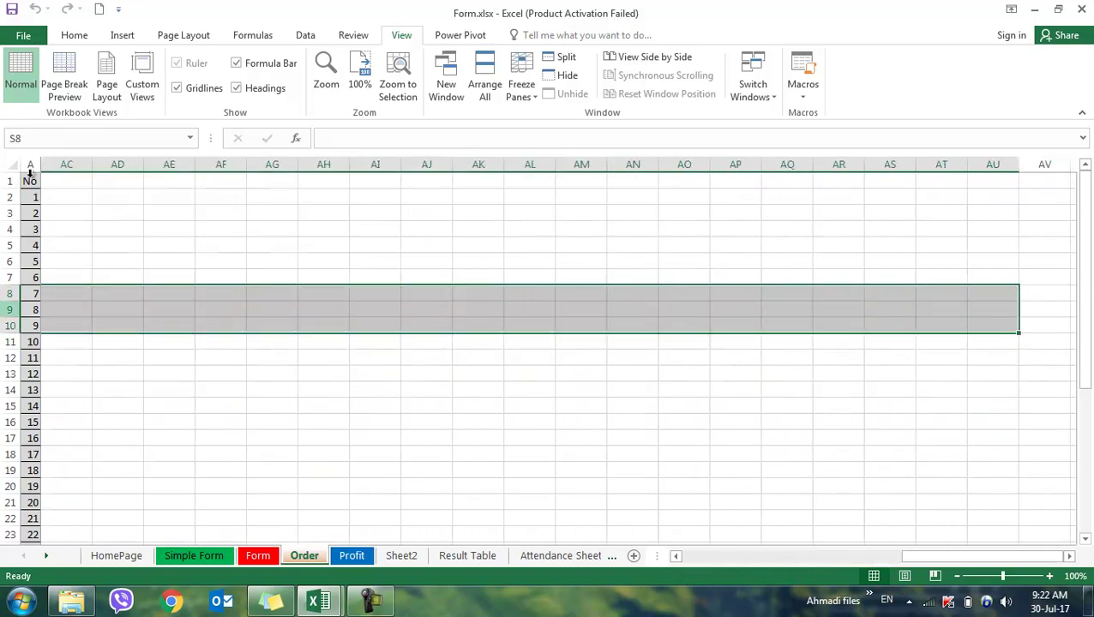
{"action": "left_click_drag", "start_coordinate": [176, 325], "coordinate": [5, 324]}
{"action": "left_click", "coordinate": [522, 90]}
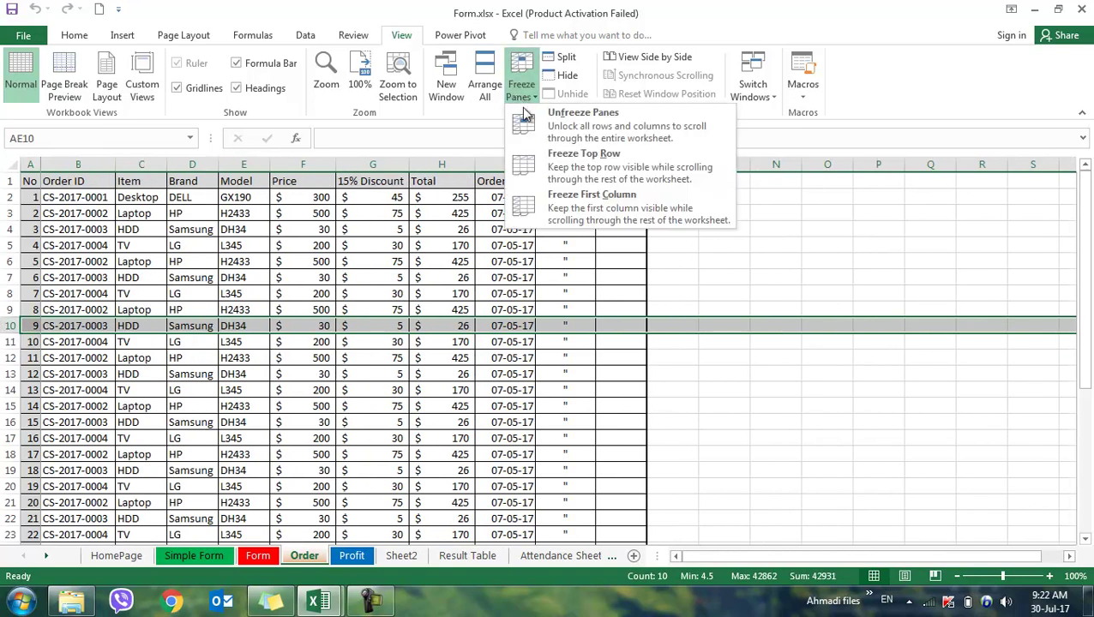
{"action": "left_click", "coordinate": [564, 125]}
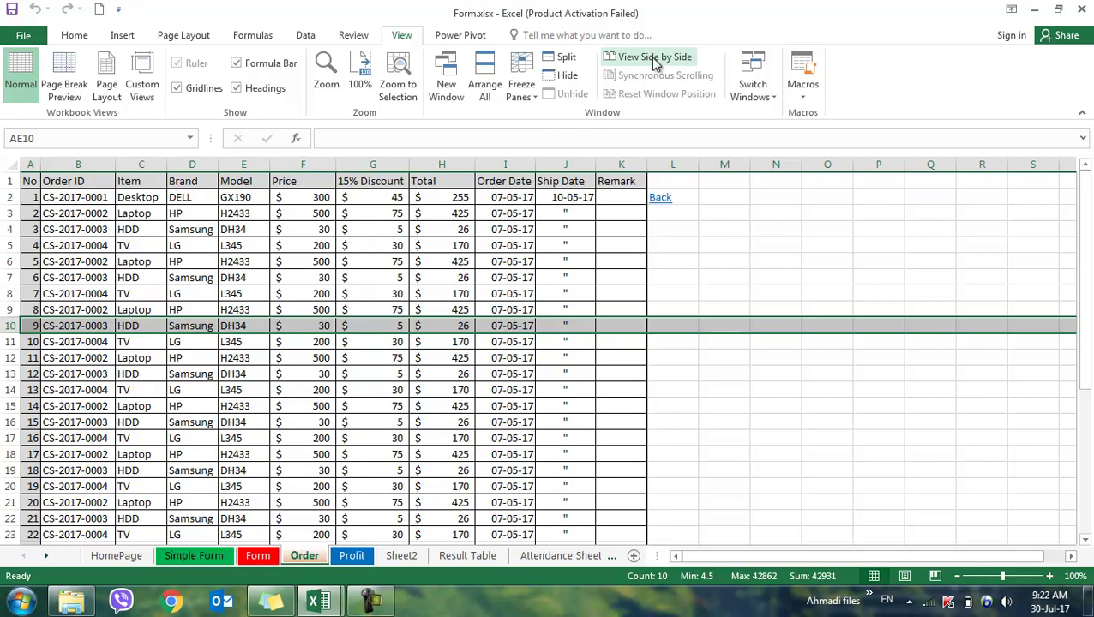
{"action": "left_click", "coordinate": [448, 89]}
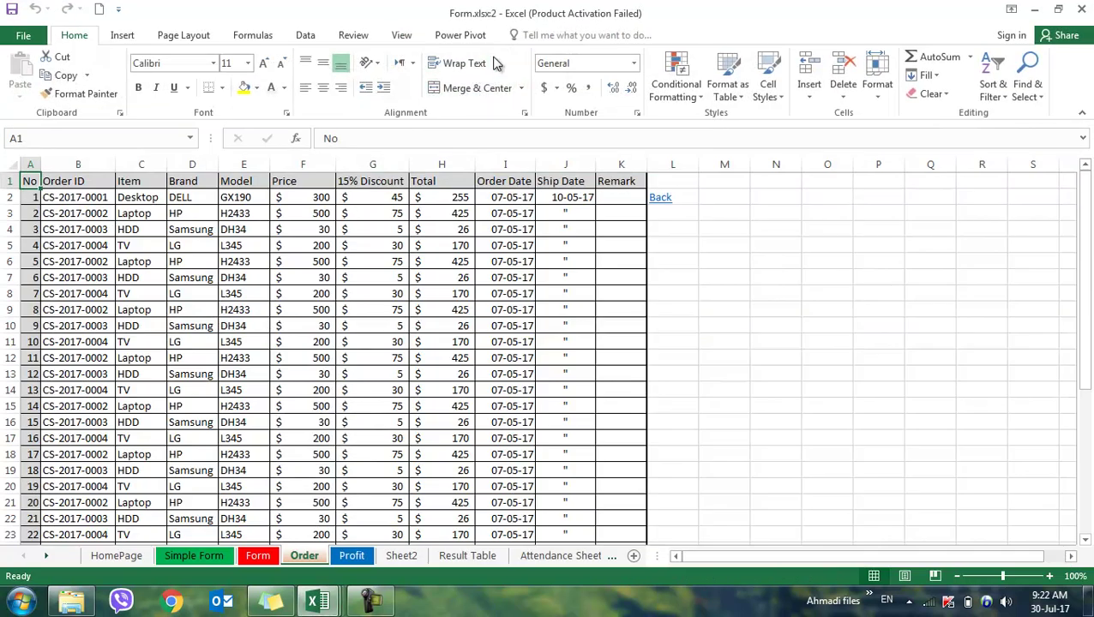
{"action": "left_click", "coordinate": [401, 38]}
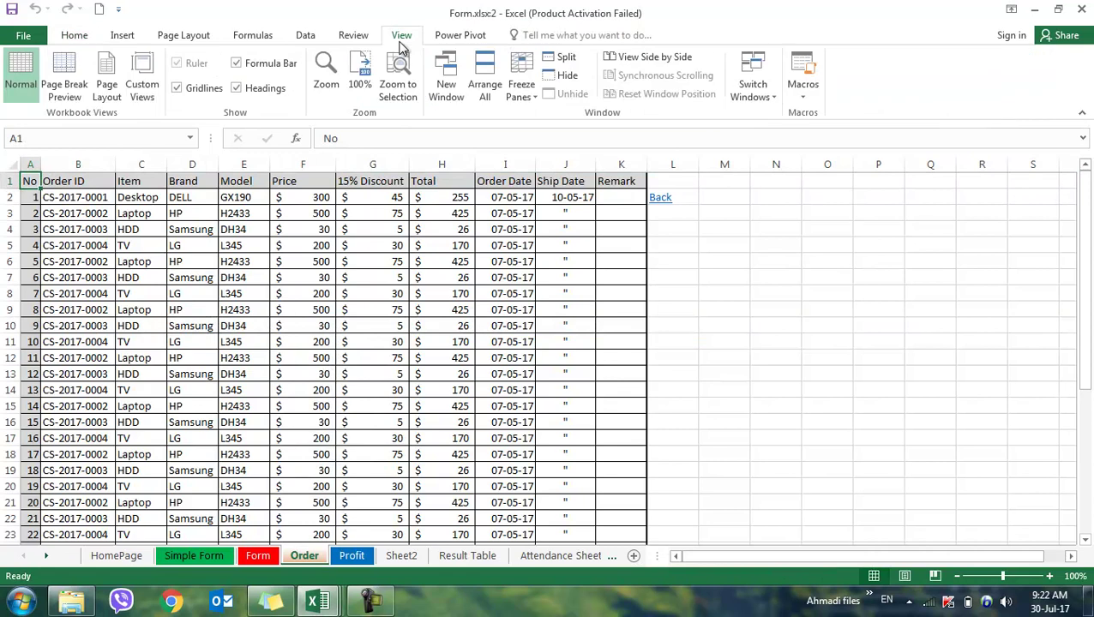
{"action": "left_click", "coordinate": [653, 57]}
{"action": "left_click", "coordinate": [460, 263]}
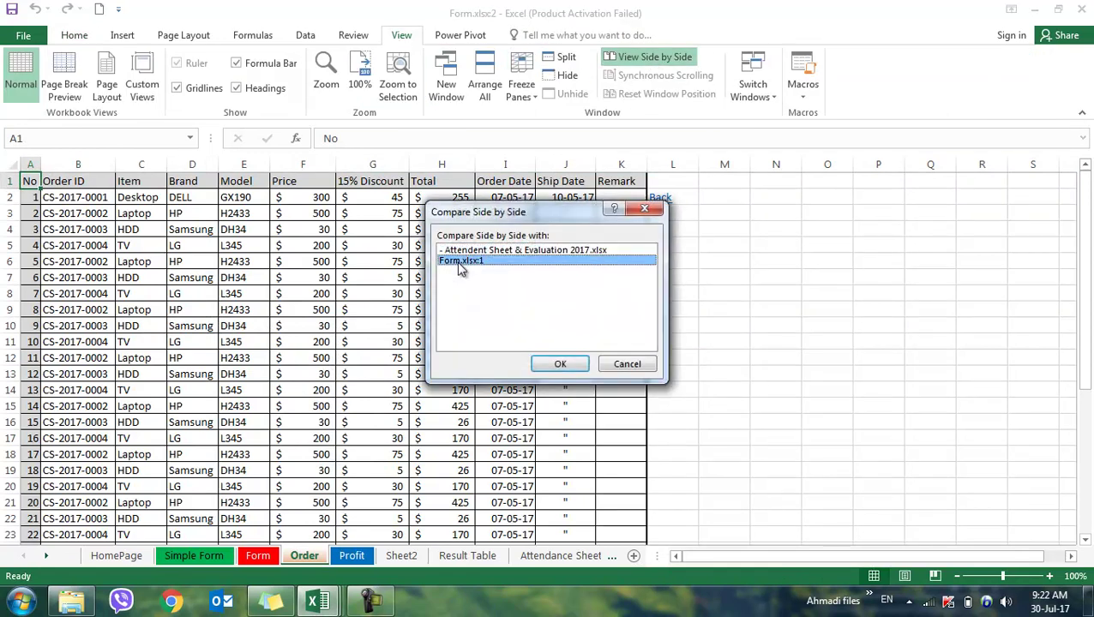
{"action": "left_click", "coordinate": [573, 363]}
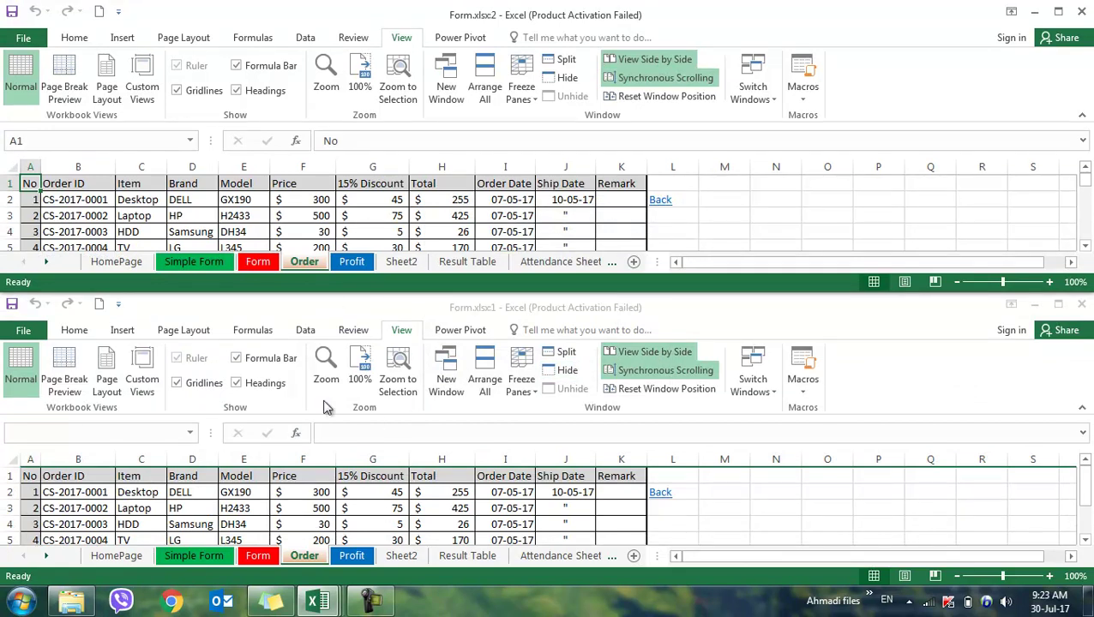
{"action": "left_click", "coordinate": [330, 199]}
{"action": "left_click", "coordinate": [396, 517]}
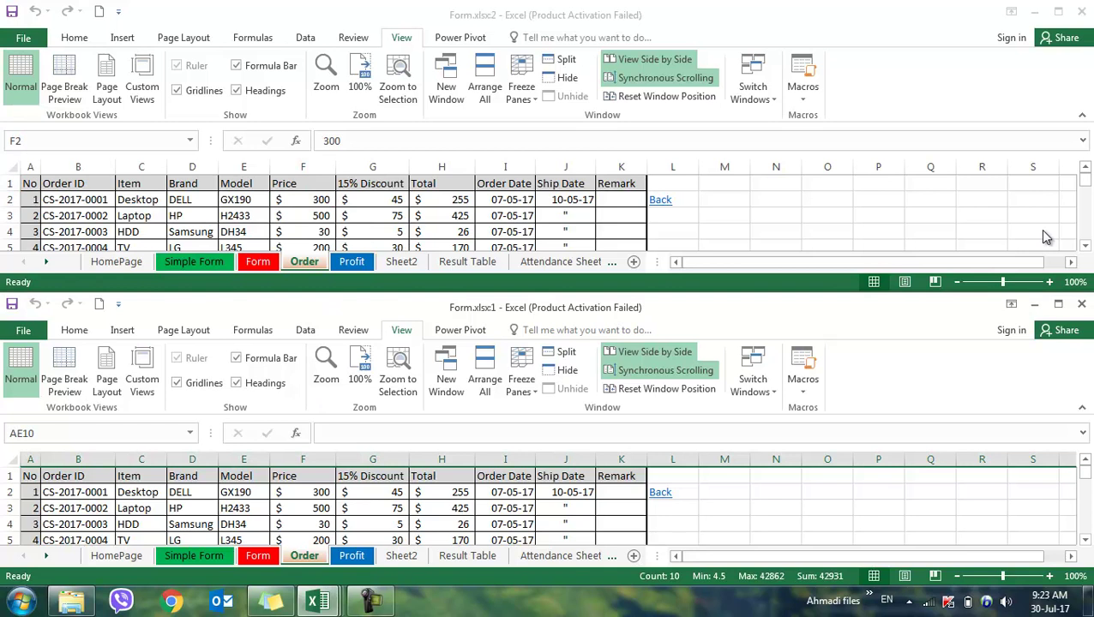
{"action": "left_click", "coordinate": [1081, 11]}
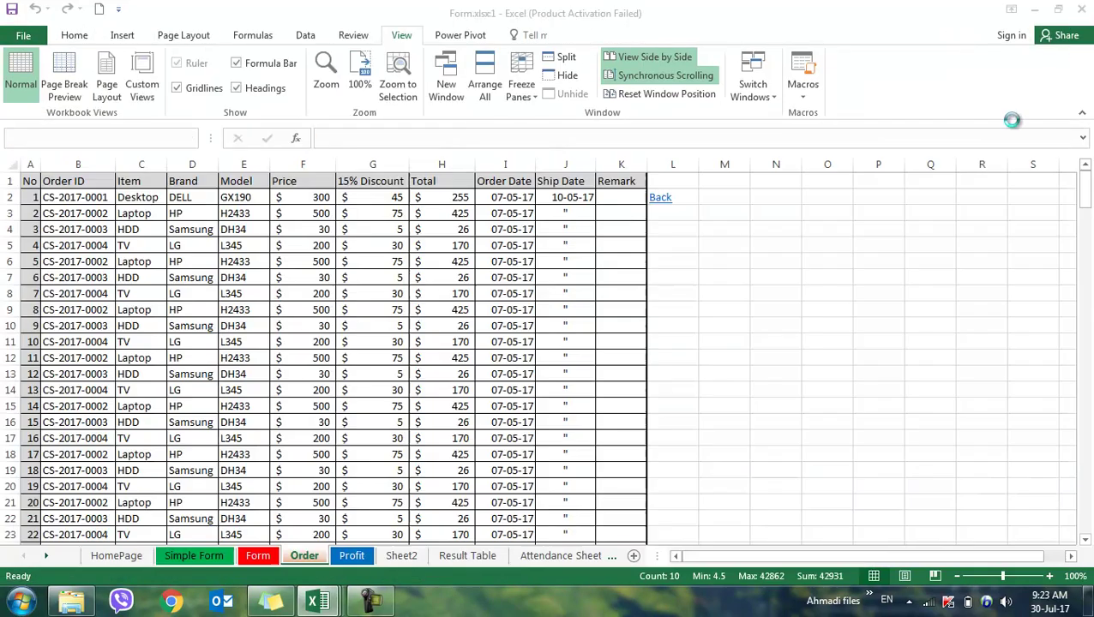
{"action": "left_click", "coordinate": [571, 245]}
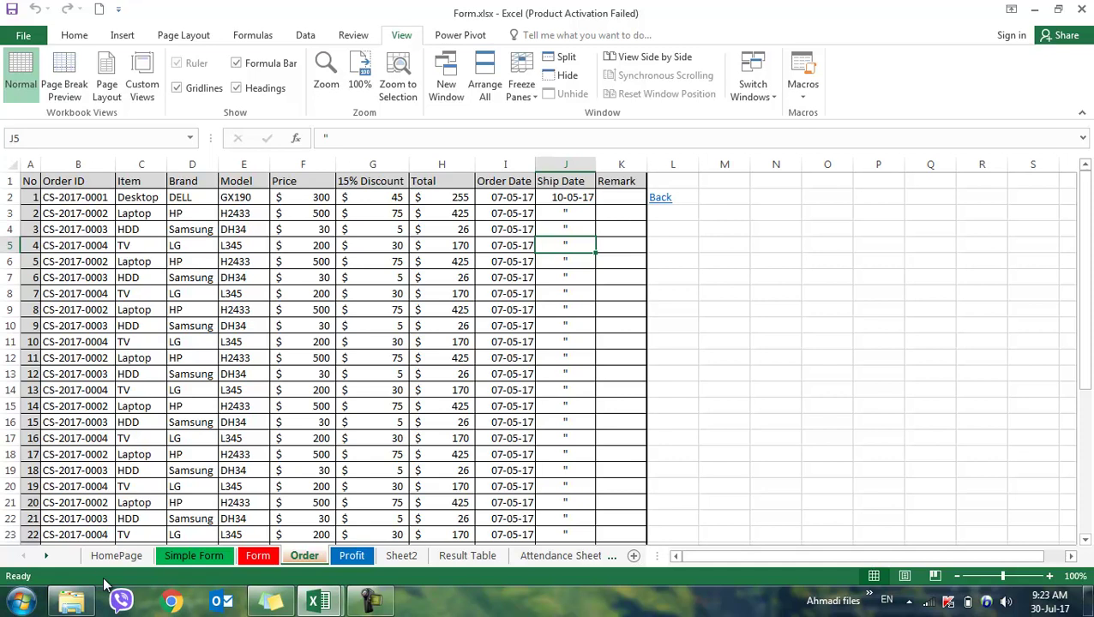
- In print settings keep HP Printer and Print Active Sheets, then return to the Order sheet
{"action": "key", "text": "ctrl+p"}
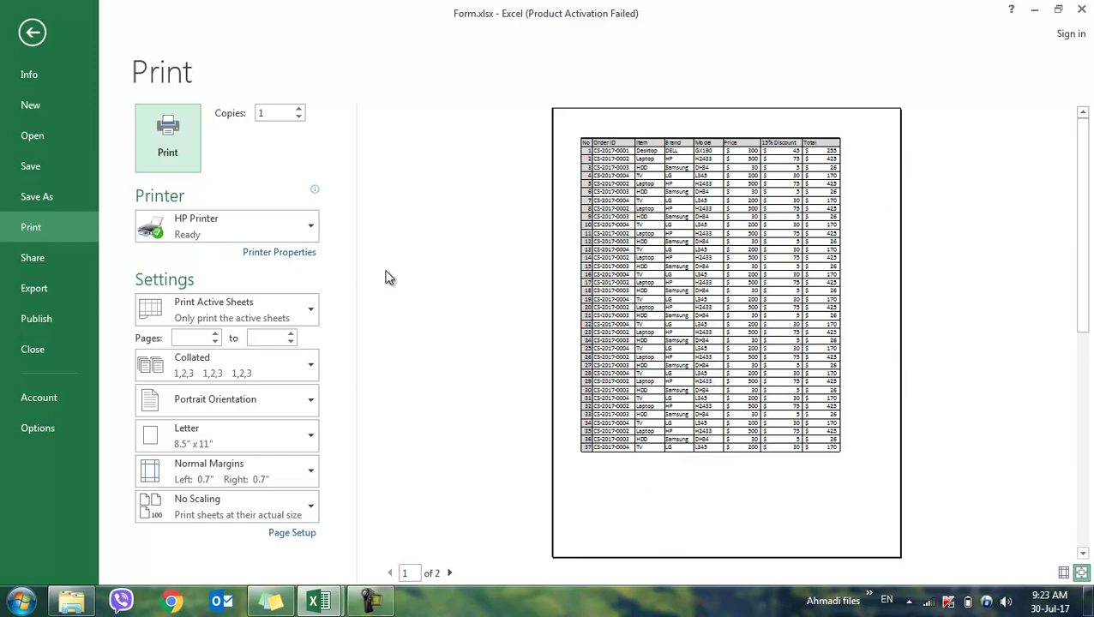
{"action": "left_click", "coordinate": [303, 232]}
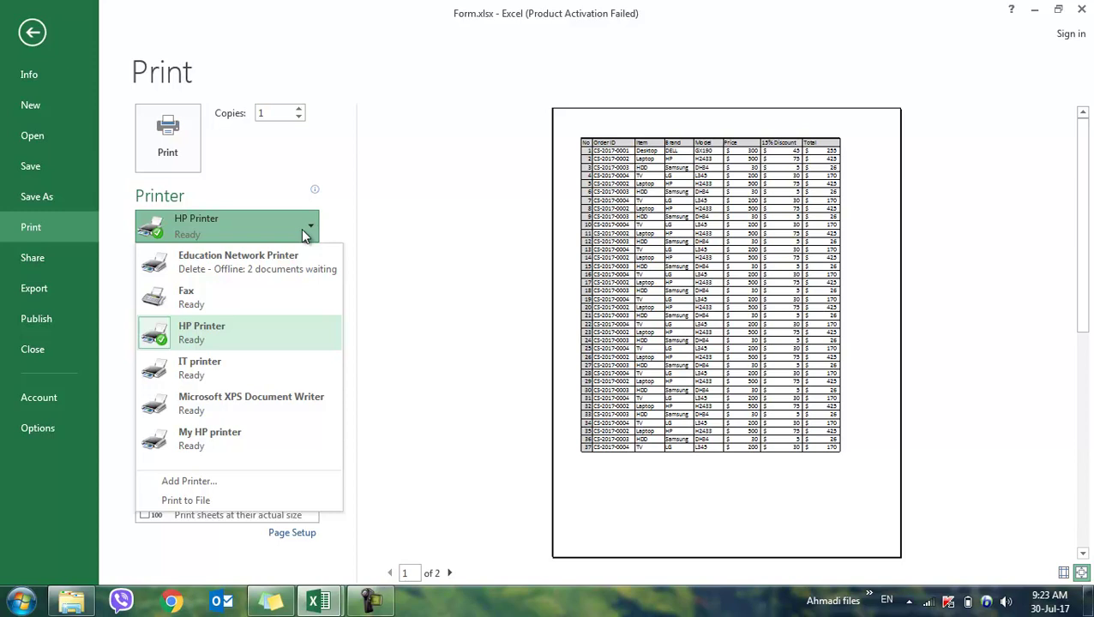
{"action": "left_click", "coordinate": [303, 232]}
{"action": "left_click", "coordinate": [302, 231]}
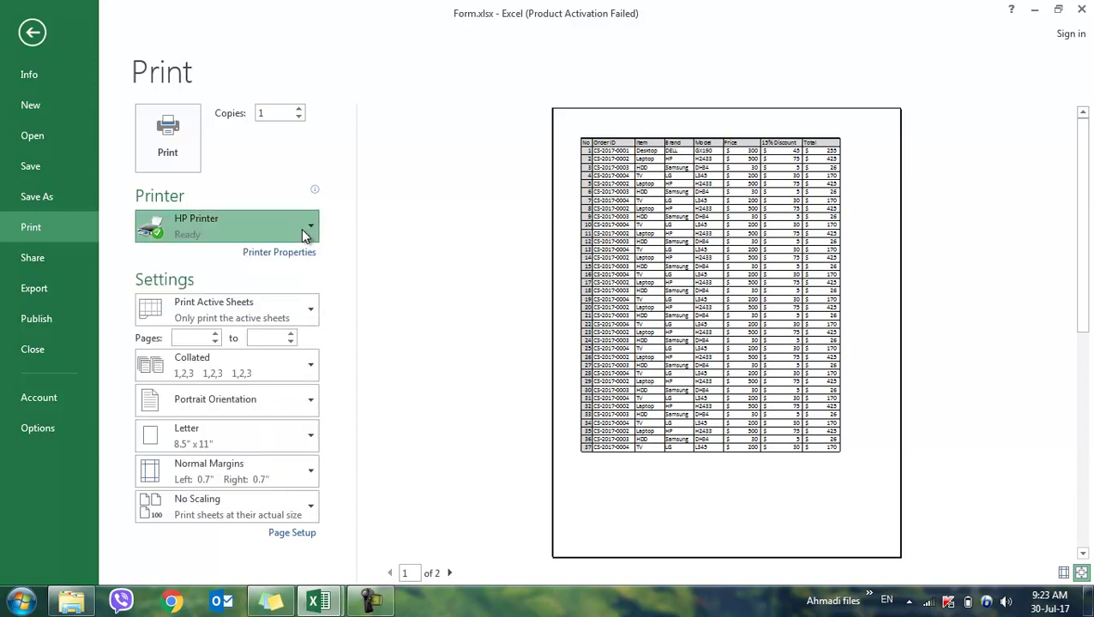
{"action": "left_click", "coordinate": [280, 113]}
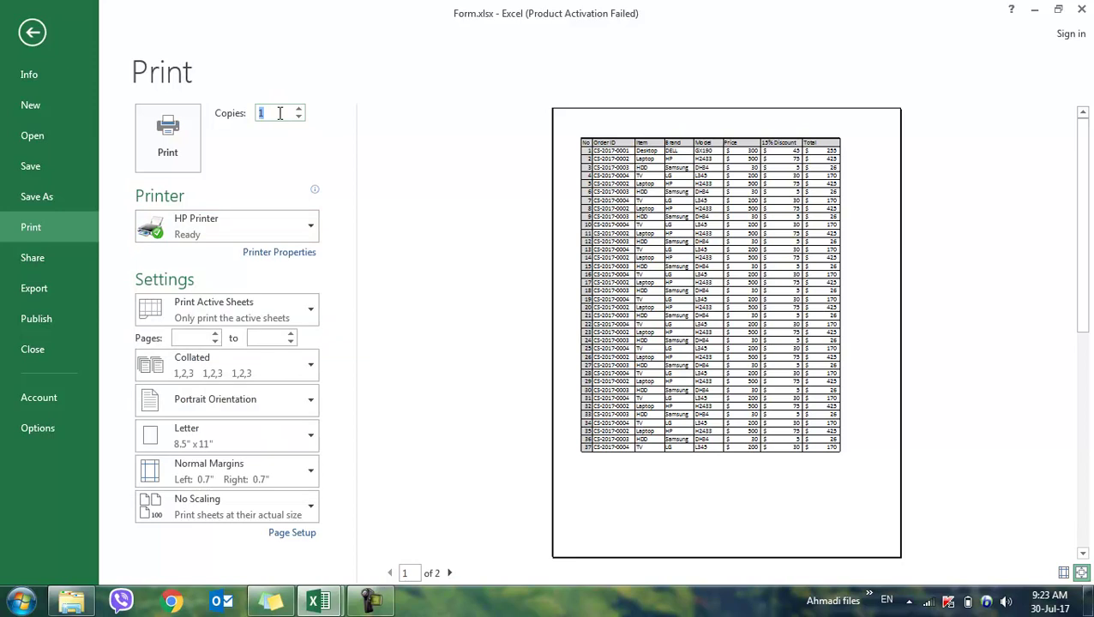
{"action": "left_click", "coordinate": [299, 316]}
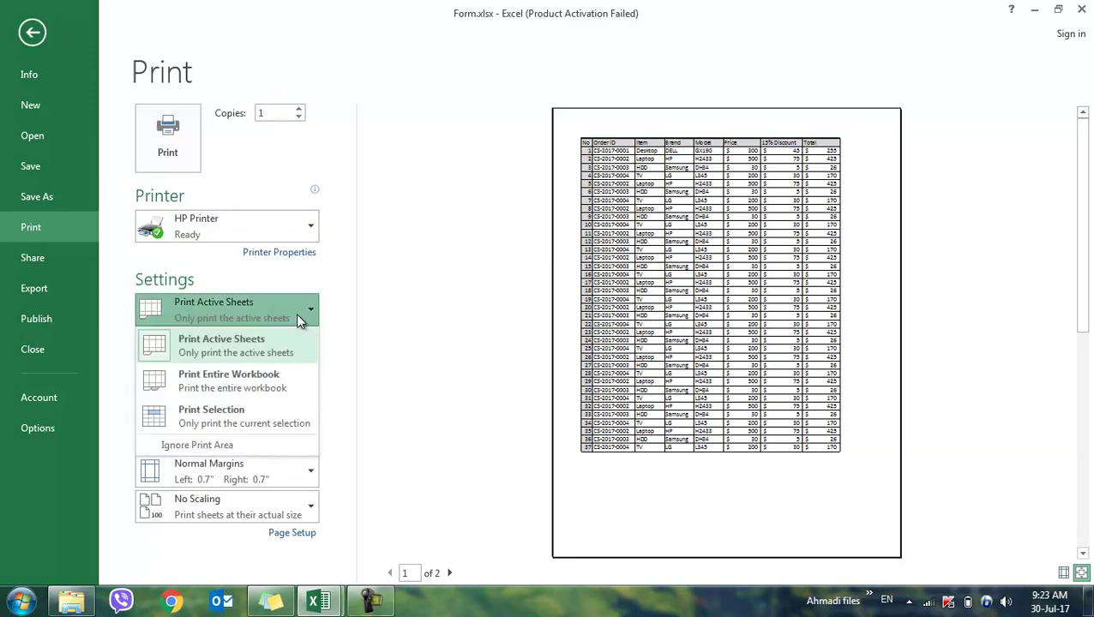
{"action": "left_click", "coordinate": [209, 358]}
{"action": "key", "text": "Escape"}
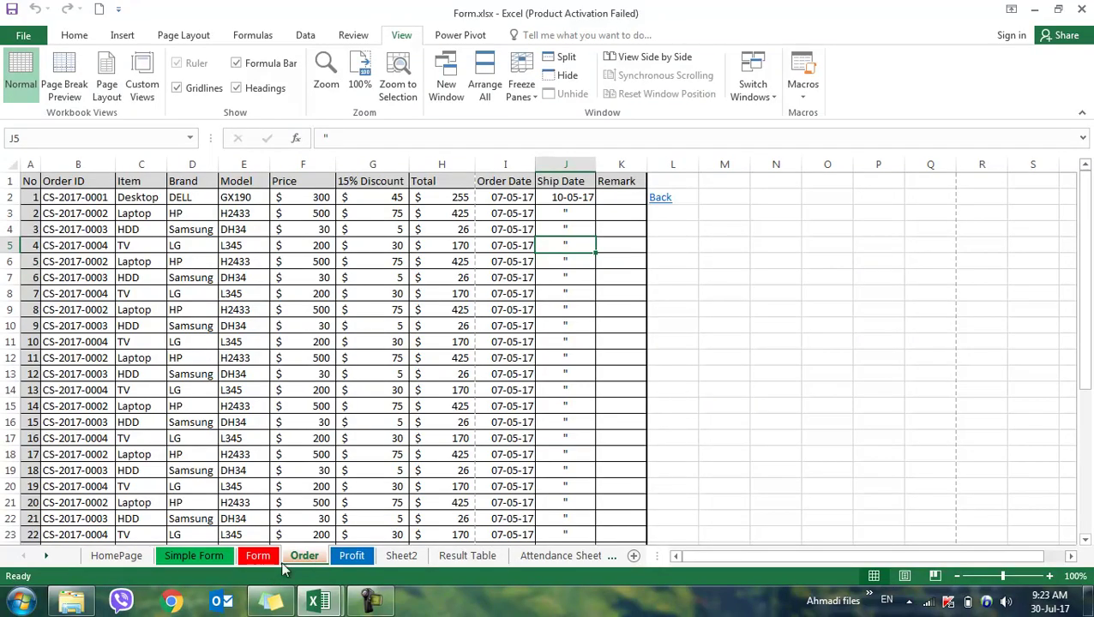
- On the Form sheet, set printing to Print Entire Workbook and glance at the next preview page
{"action": "left_click", "coordinate": [250, 558]}
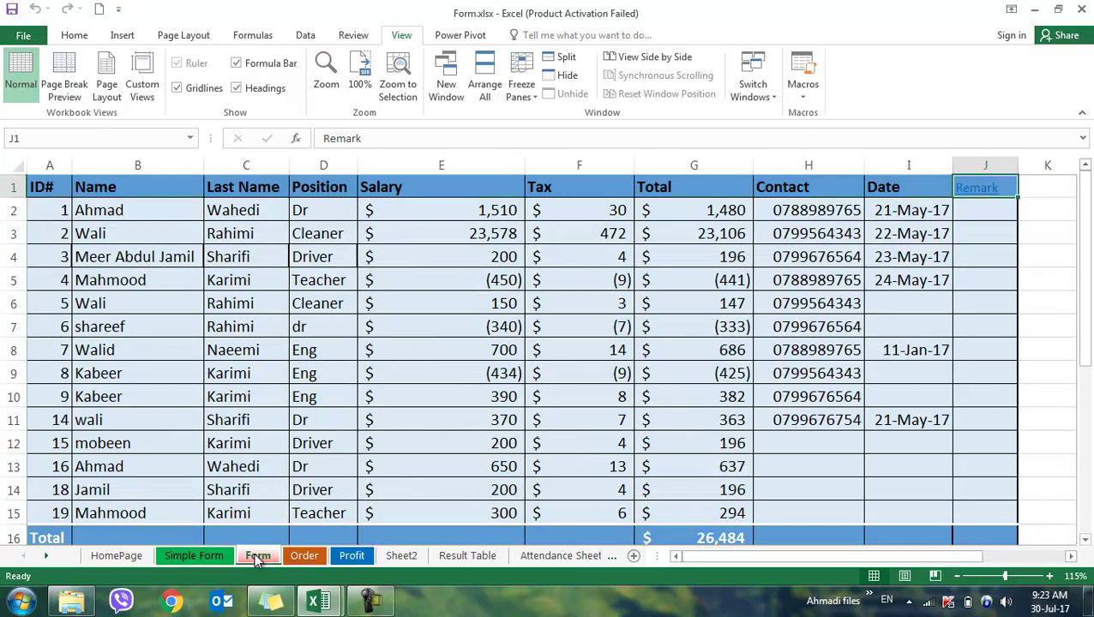
{"action": "key", "text": "ctrl+p"}
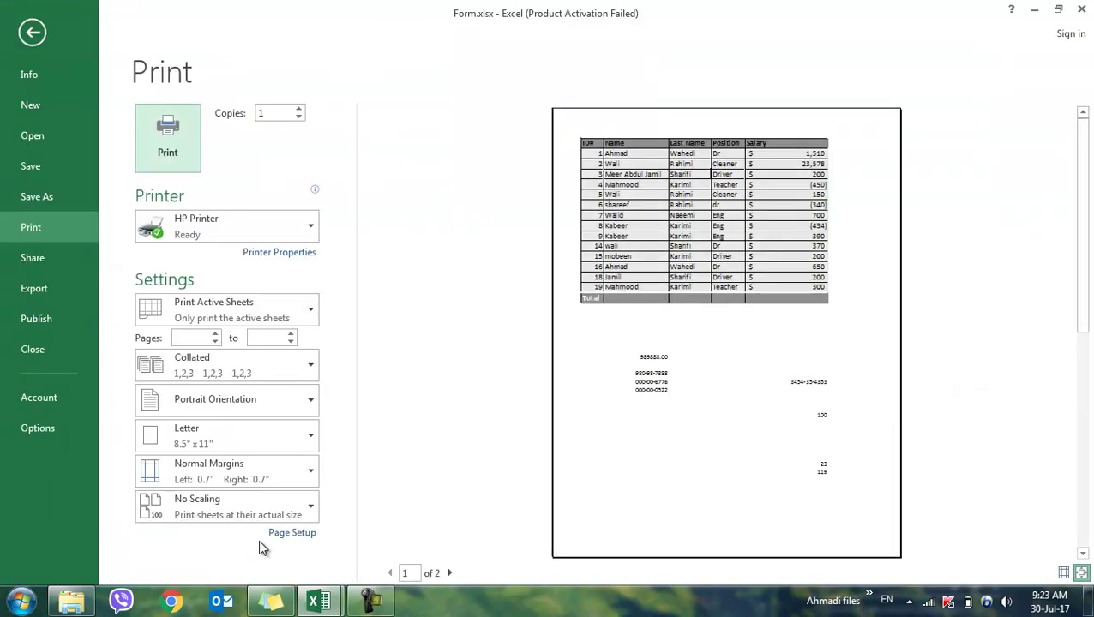
{"action": "left_click", "coordinate": [273, 330]}
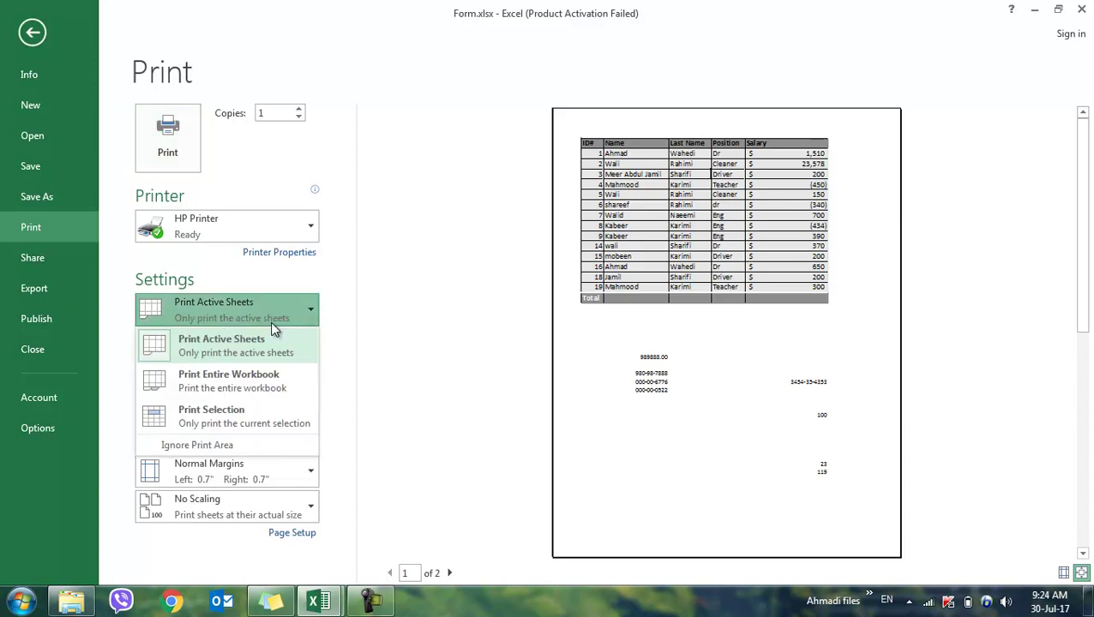
{"action": "left_click", "coordinate": [250, 388]}
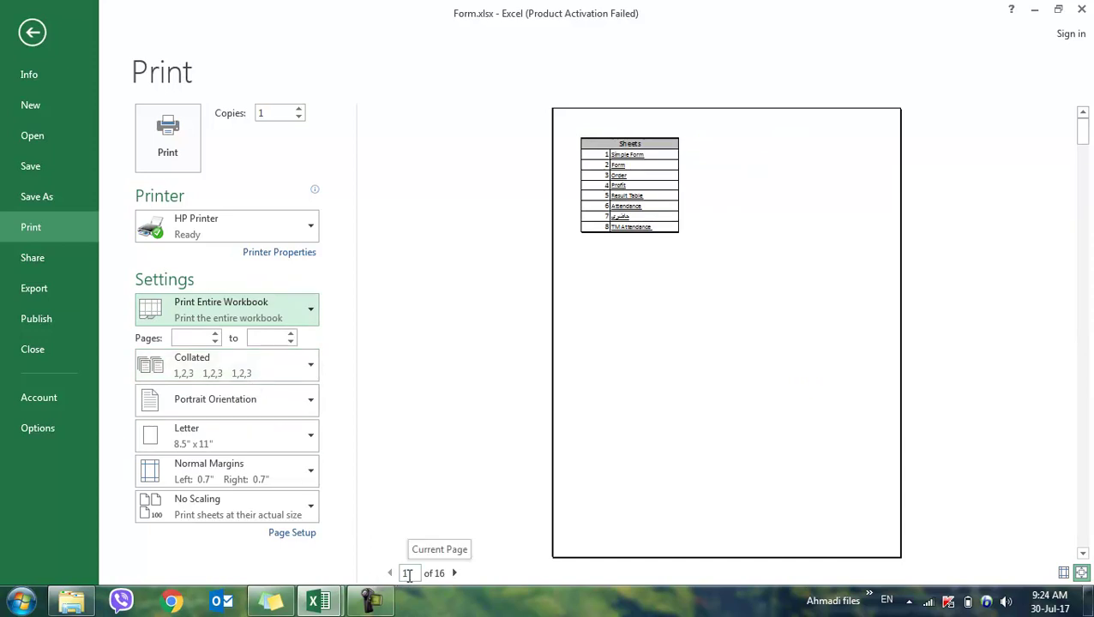
{"action": "left_click", "coordinate": [453, 574]}
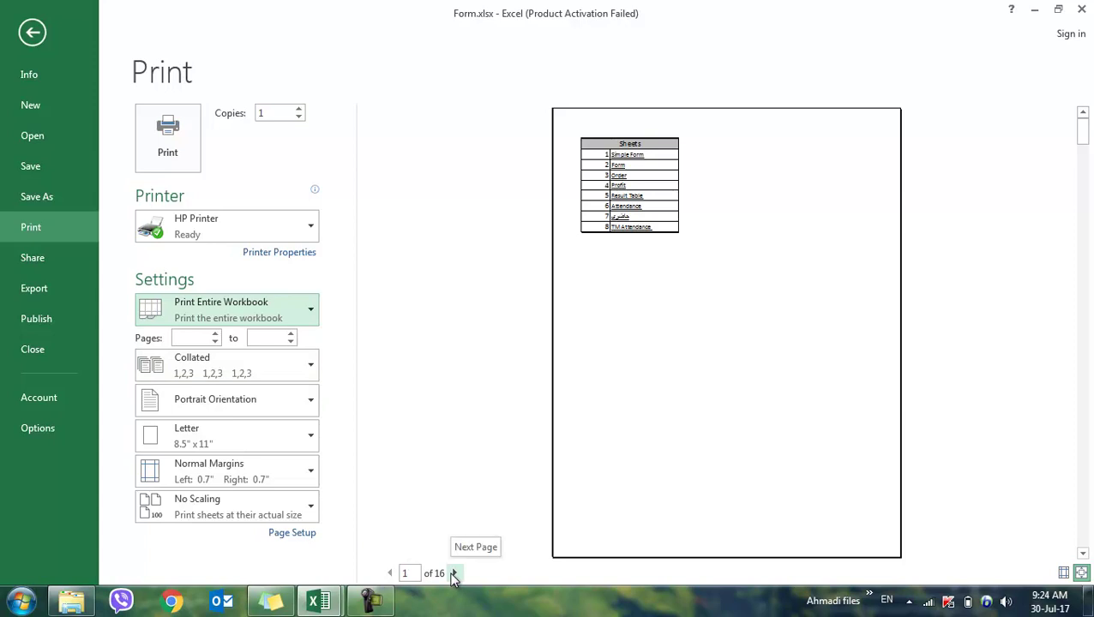
{"action": "key", "text": "Escape"}
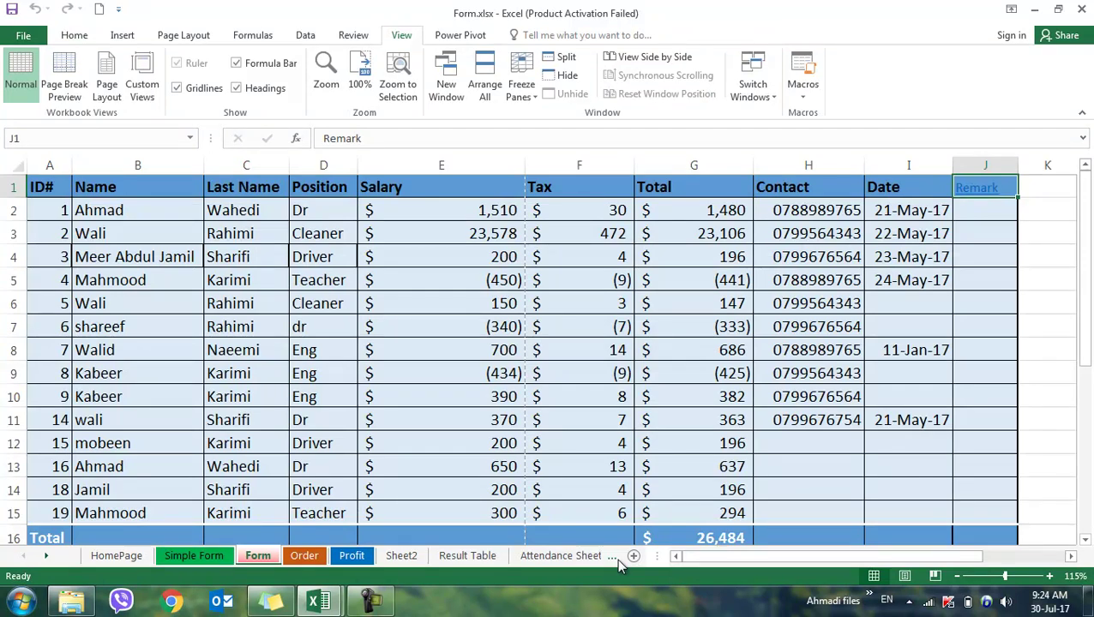
- Page through the entire-workbook print preview toward its 16th page, then return to the Form sheet
{"action": "key", "text": "ctrl+p"}
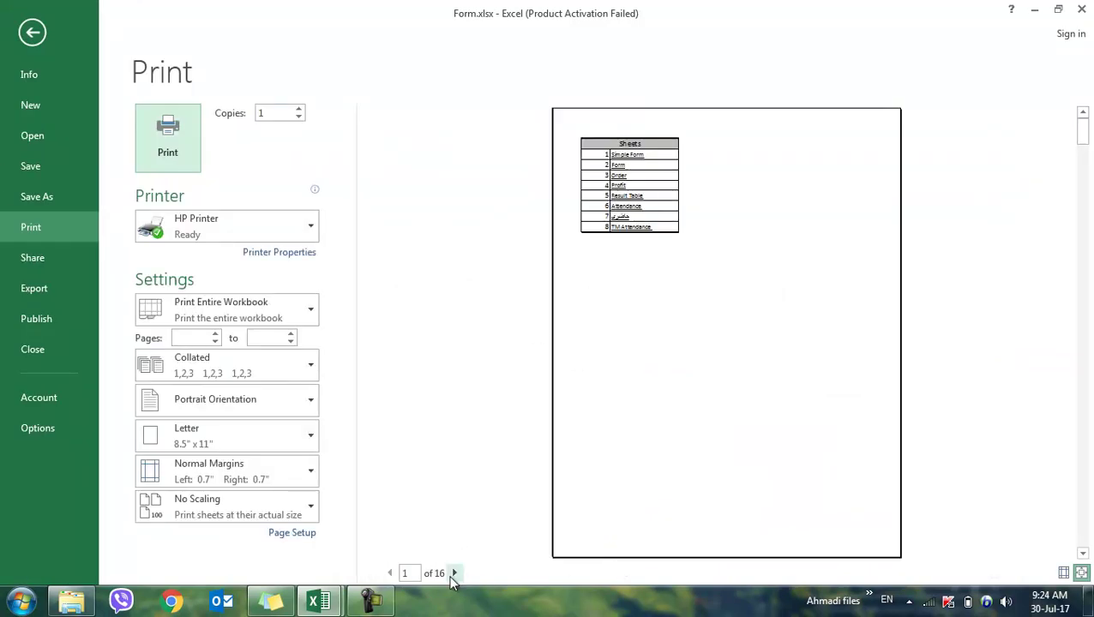
{"action": "left_click", "coordinate": [455, 573]}
{"action": "left_click", "coordinate": [455, 573]}
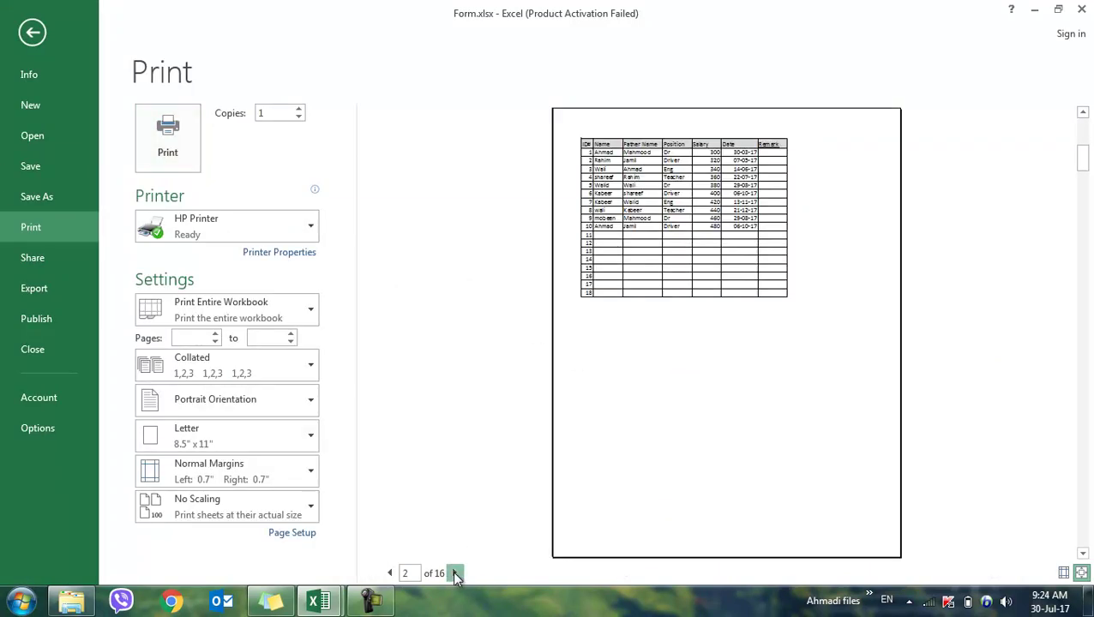
{"action": "left_click", "coordinate": [454, 573]}
{"action": "left_click", "coordinate": [454, 573]}
{"action": "left_click", "coordinate": [455, 573]}
{"action": "left_click", "coordinate": [456, 574]}
{"action": "left_click", "coordinate": [455, 573]}
{"action": "left_click", "coordinate": [455, 573]}
{"action": "left_click", "coordinate": [455, 572]}
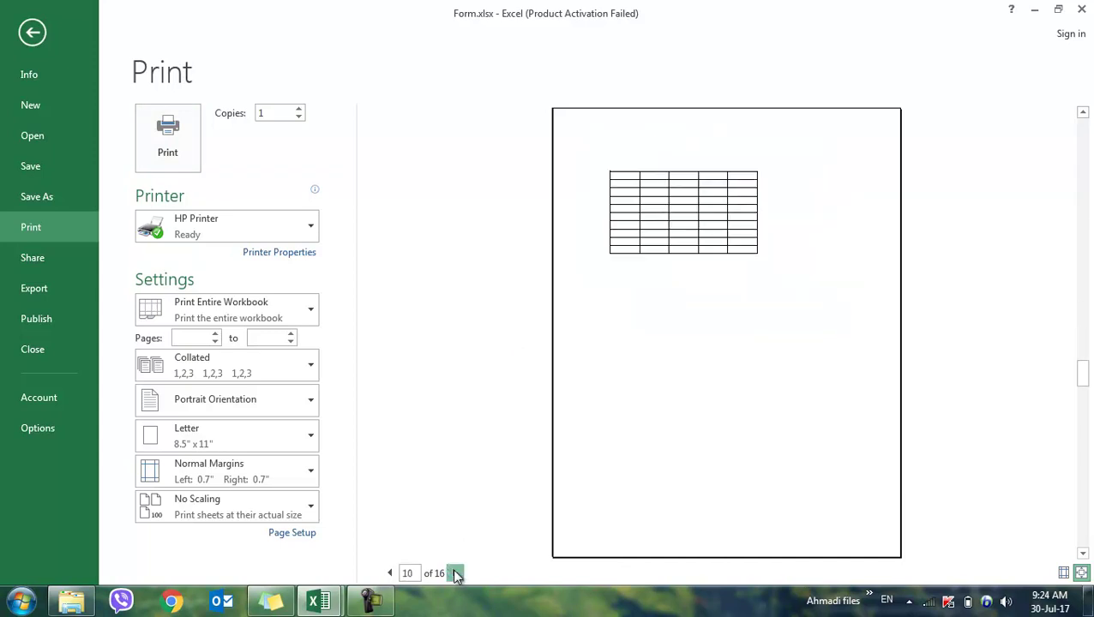
{"action": "left_click", "coordinate": [455, 572]}
{"action": "left_click", "coordinate": [456, 573]}
{"action": "left_click", "coordinate": [456, 573]}
{"action": "left_click", "coordinate": [456, 573]}
{"action": "left_click", "coordinate": [455, 573]}
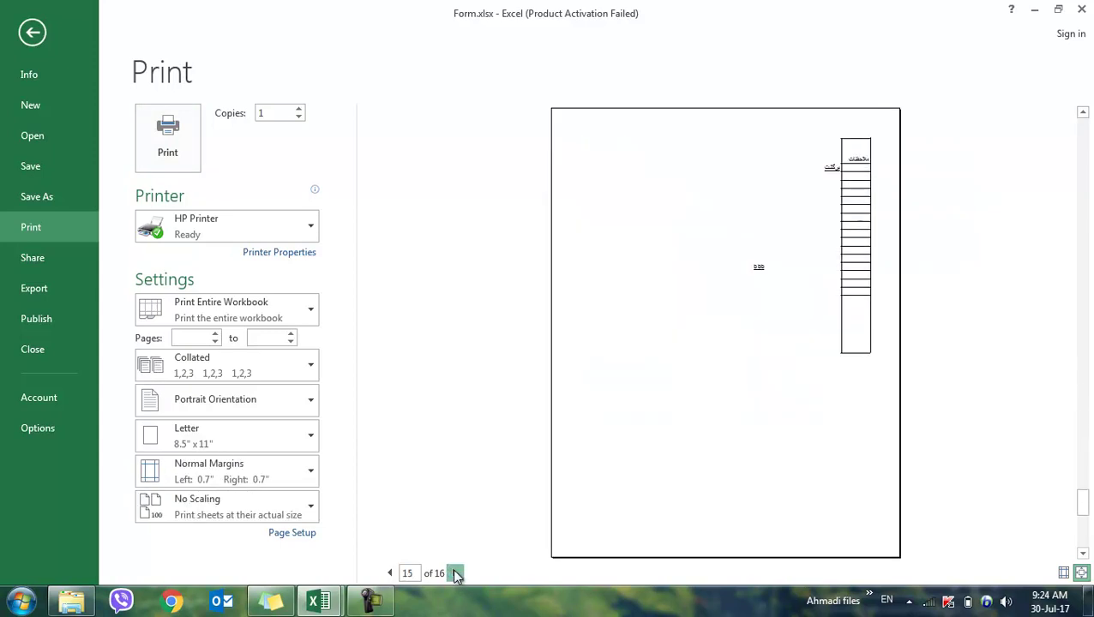
{"action": "key", "text": "Escape"}
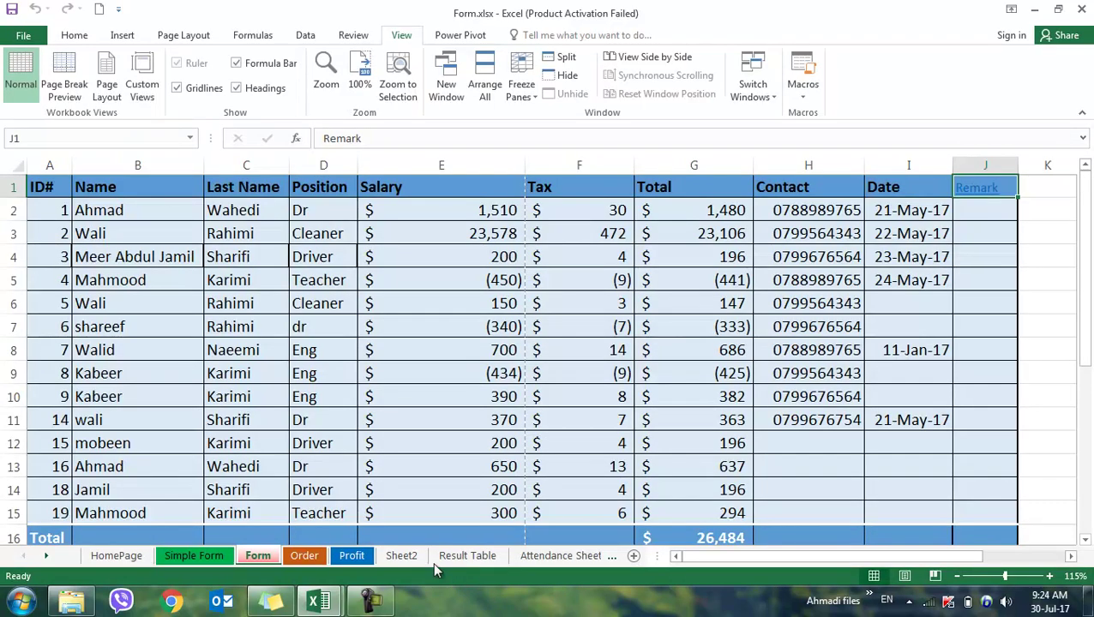
- Confirm Print Entire Workbook is still selected and go back to the Form sheet
{"action": "key", "text": "ctrl+p"}
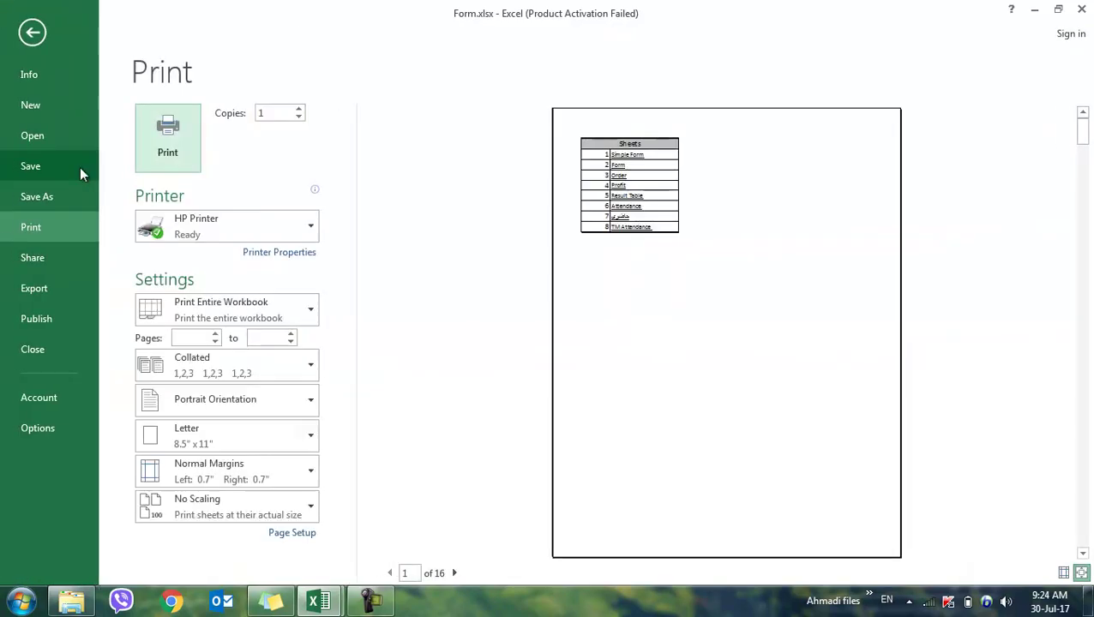
{"action": "left_click", "coordinate": [217, 313]}
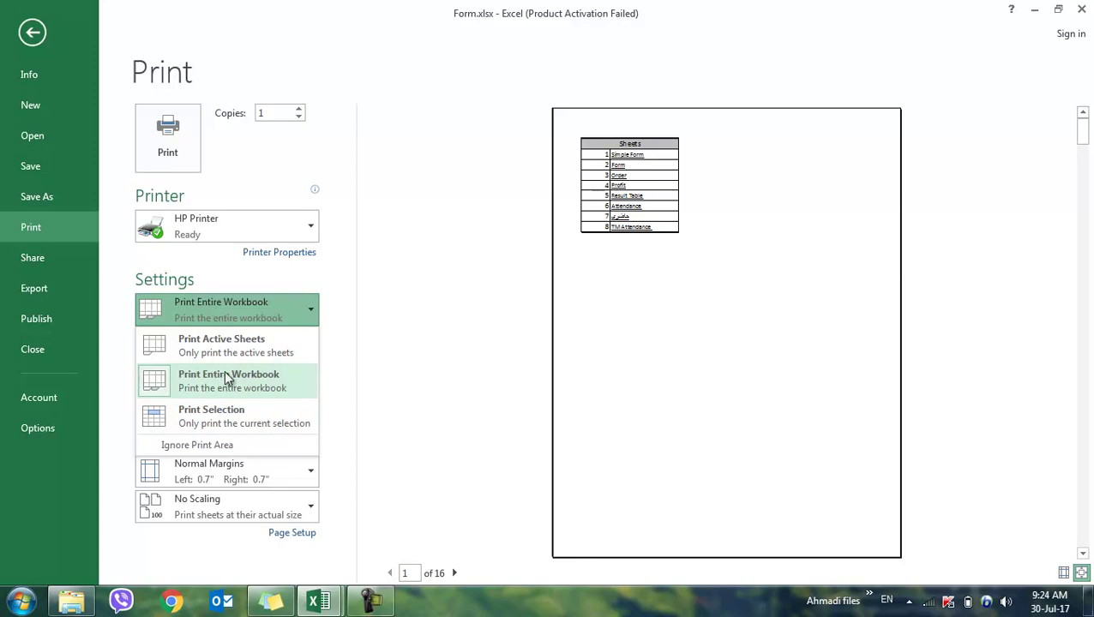
{"action": "key", "text": "Escape"}
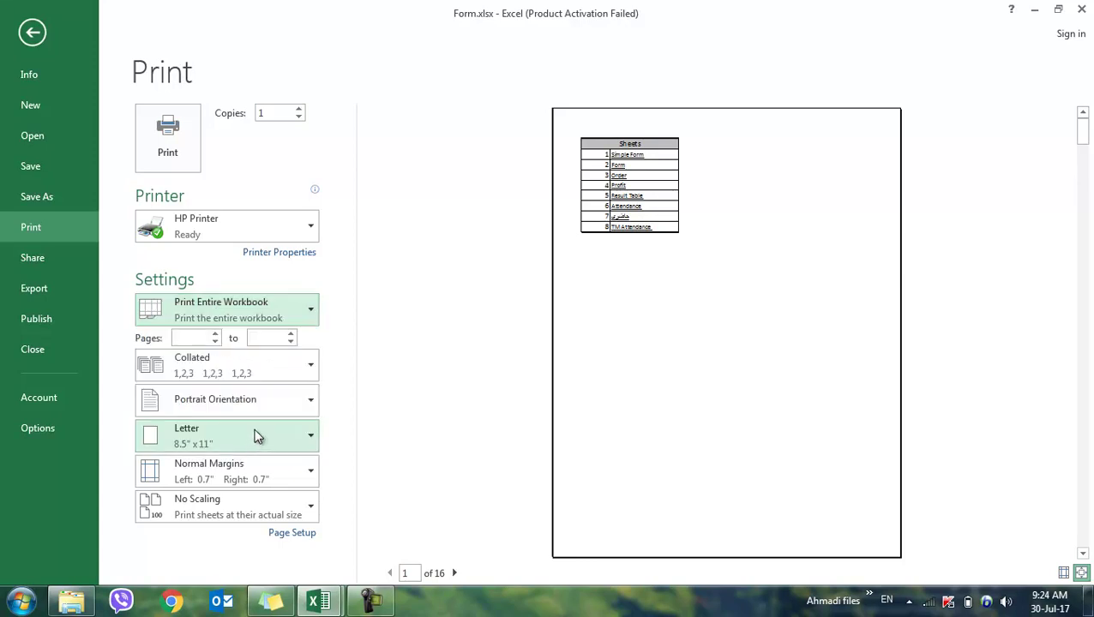
{"action": "key", "text": "Escape"}
- Preview printing only the A1:K9 selection, then switch back to Print Active Sheets
{"action": "left_click", "coordinate": [314, 509]}
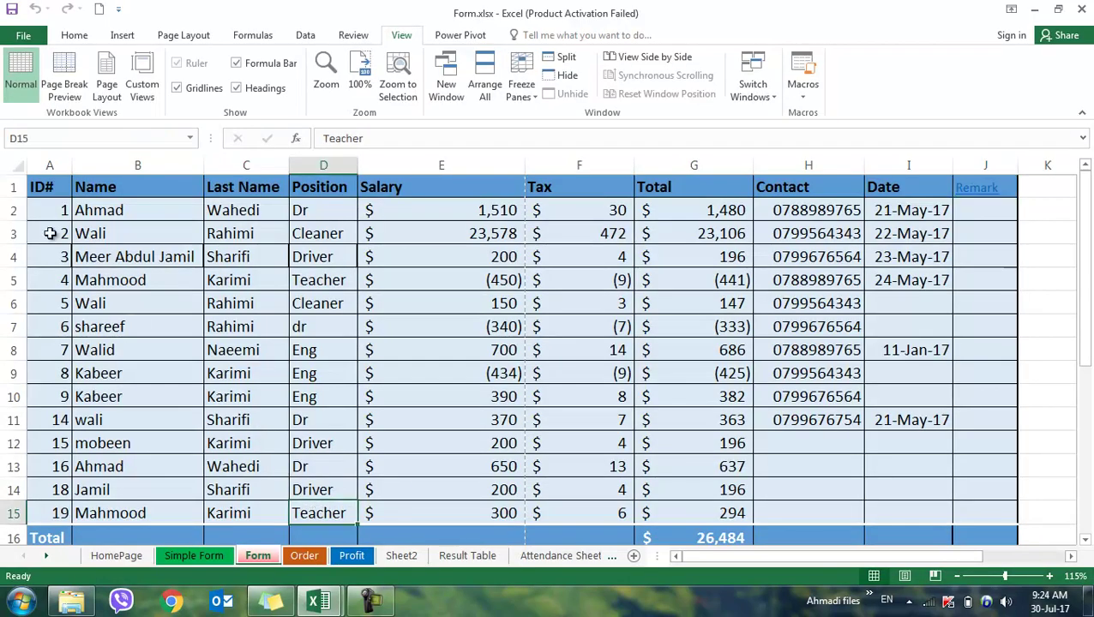
{"action": "left_click_drag", "start_coordinate": [41, 186], "coordinate": [1016, 374]}
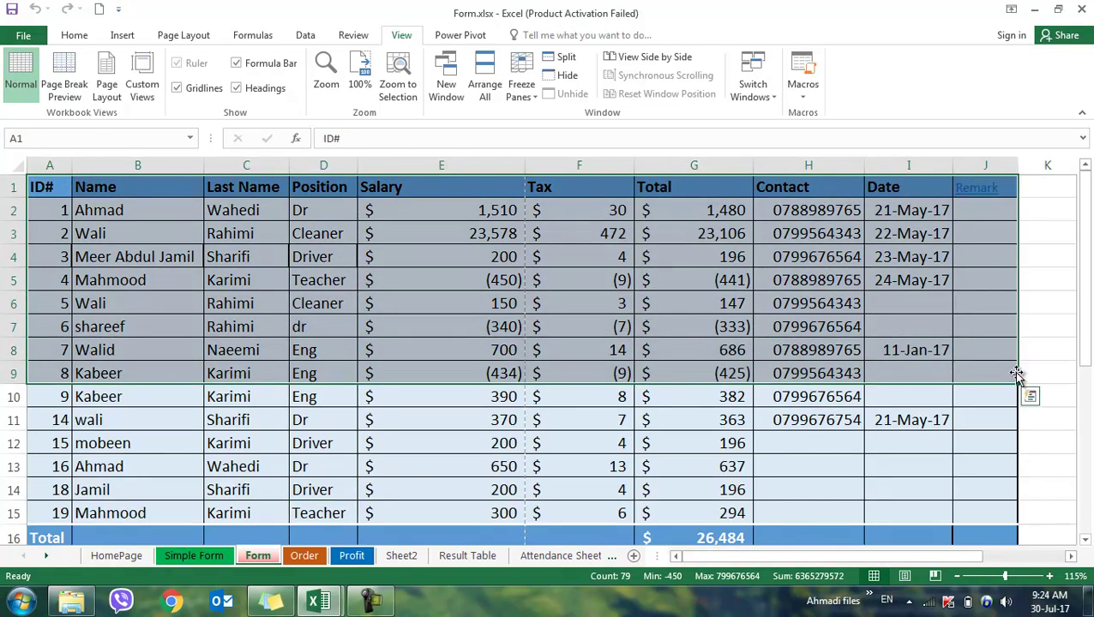
{"action": "key", "text": "ctrl+p"}
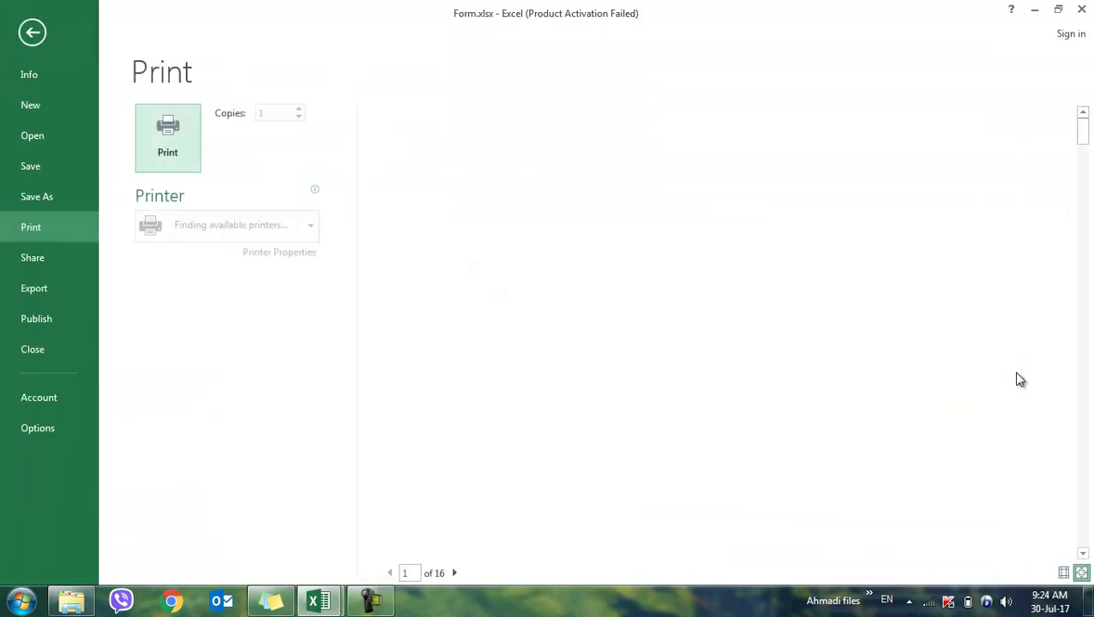
{"action": "left_click", "coordinate": [249, 317]}
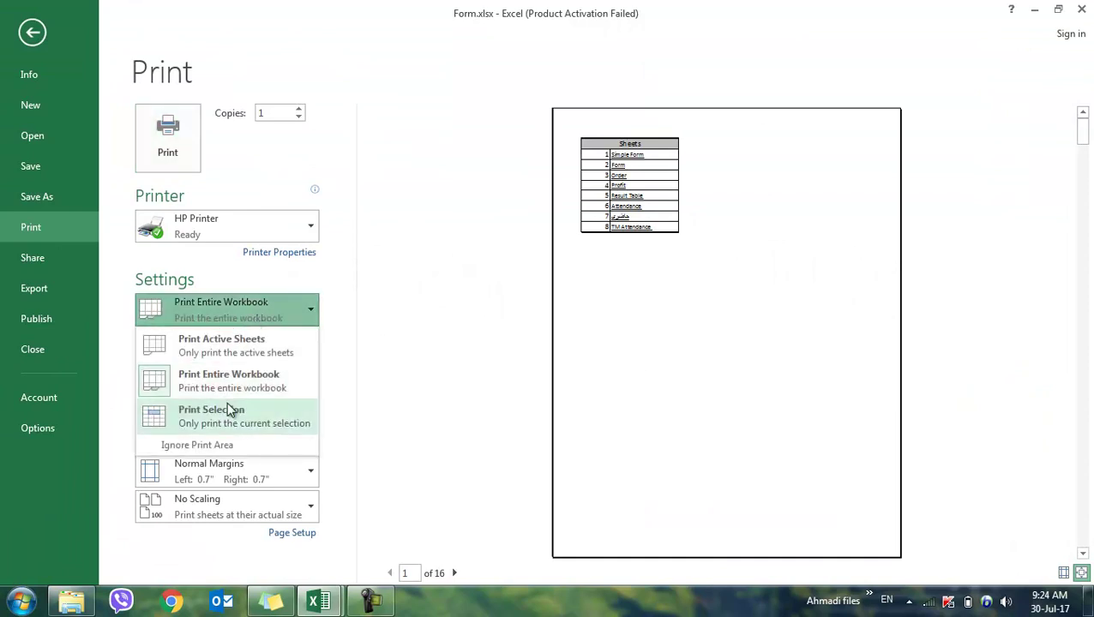
{"action": "left_click", "coordinate": [225, 409]}
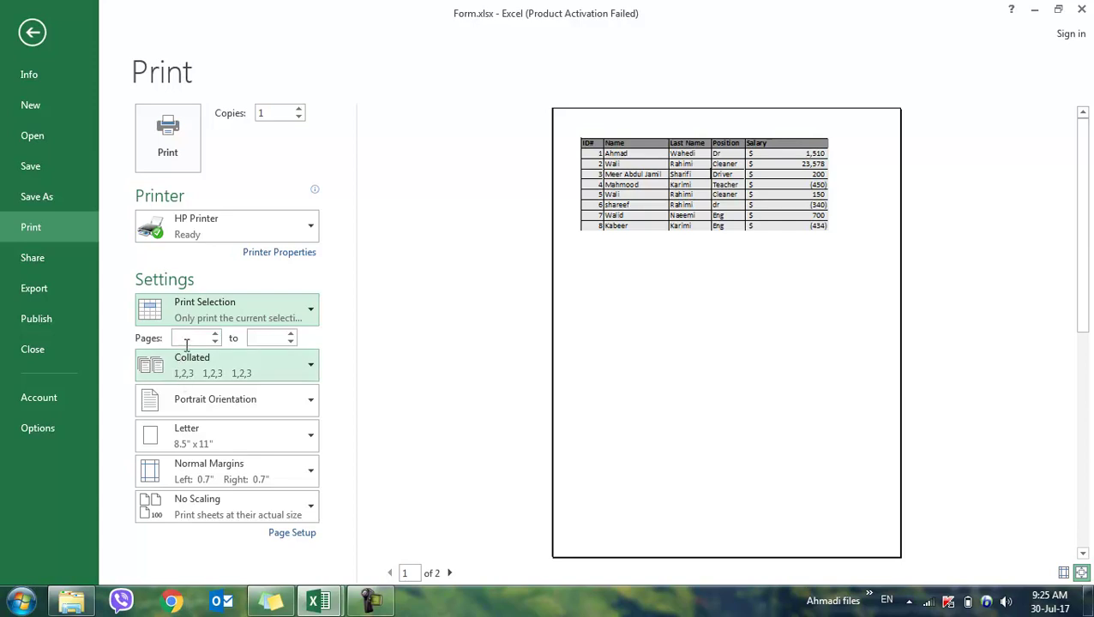
{"action": "left_click", "coordinate": [215, 311]}
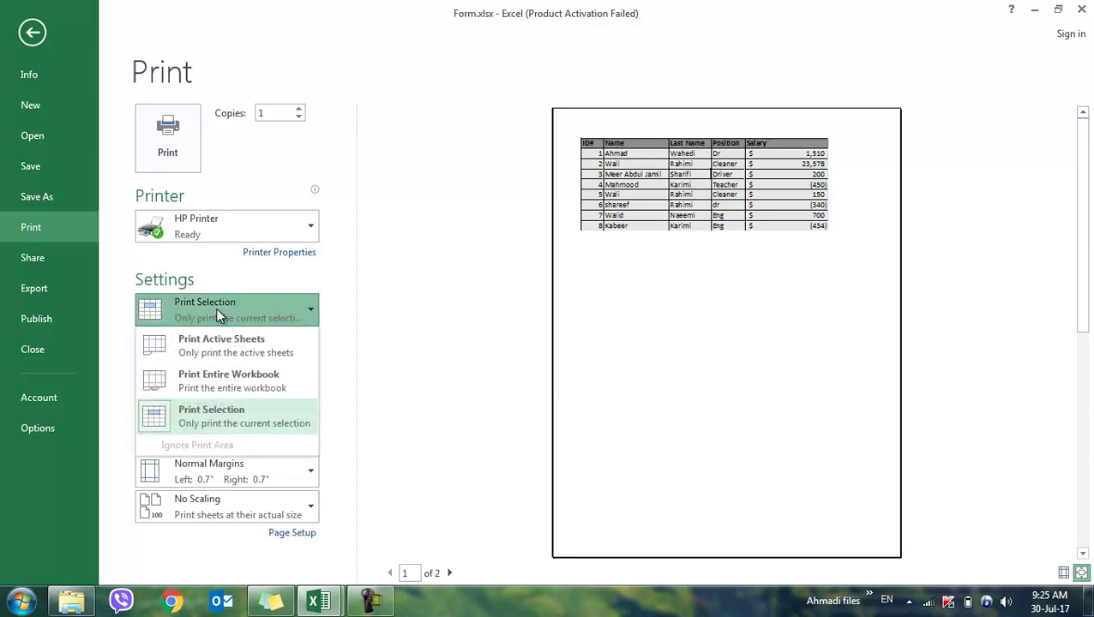
{"action": "left_click", "coordinate": [204, 346]}
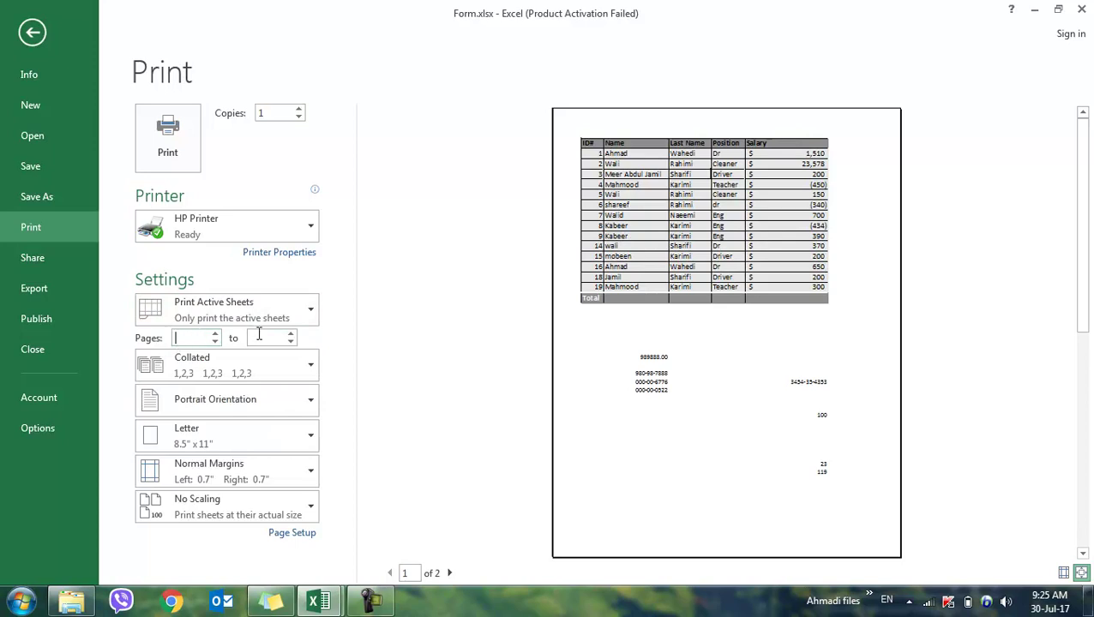
- Raise the copies to 5 and choose Uncollated from the collation options
{"action": "left_click", "coordinate": [204, 376]}
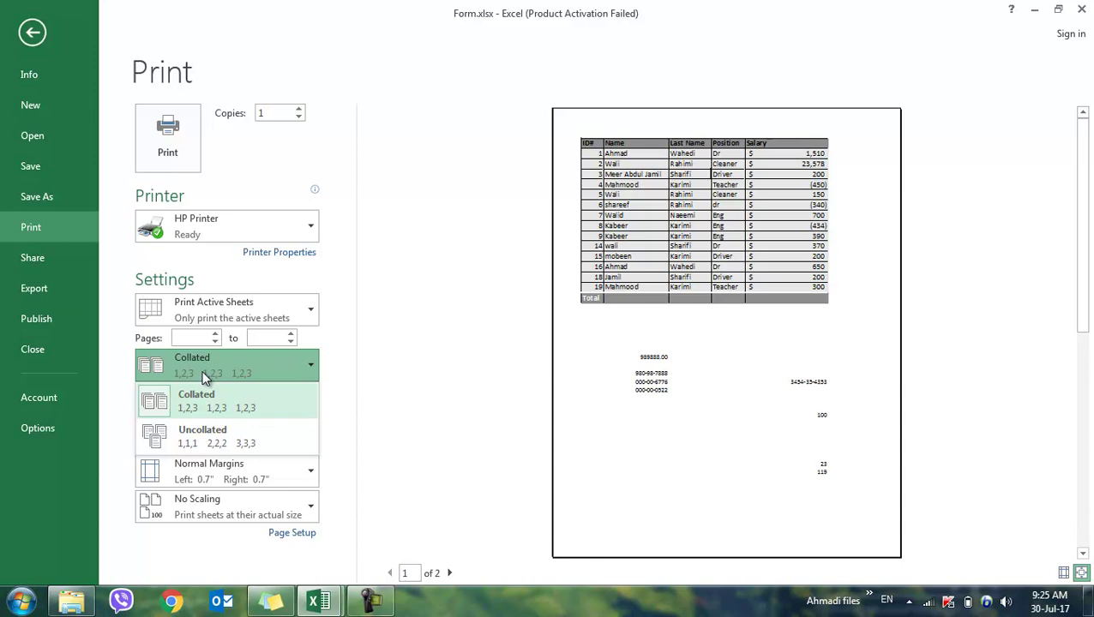
{"action": "left_click", "coordinate": [300, 109]}
{"action": "left_click", "coordinate": [300, 110]}
{"action": "left_click", "coordinate": [300, 109]}
{"action": "left_click", "coordinate": [299, 110]}
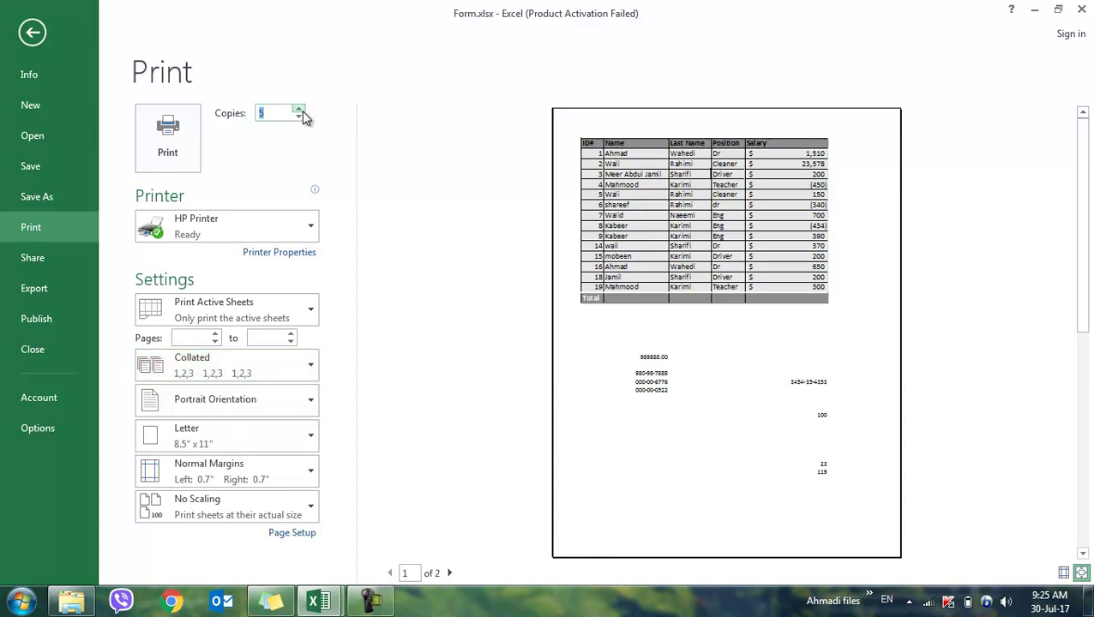
{"action": "left_click", "coordinate": [244, 314]}
{"action": "key", "text": "Escape"}
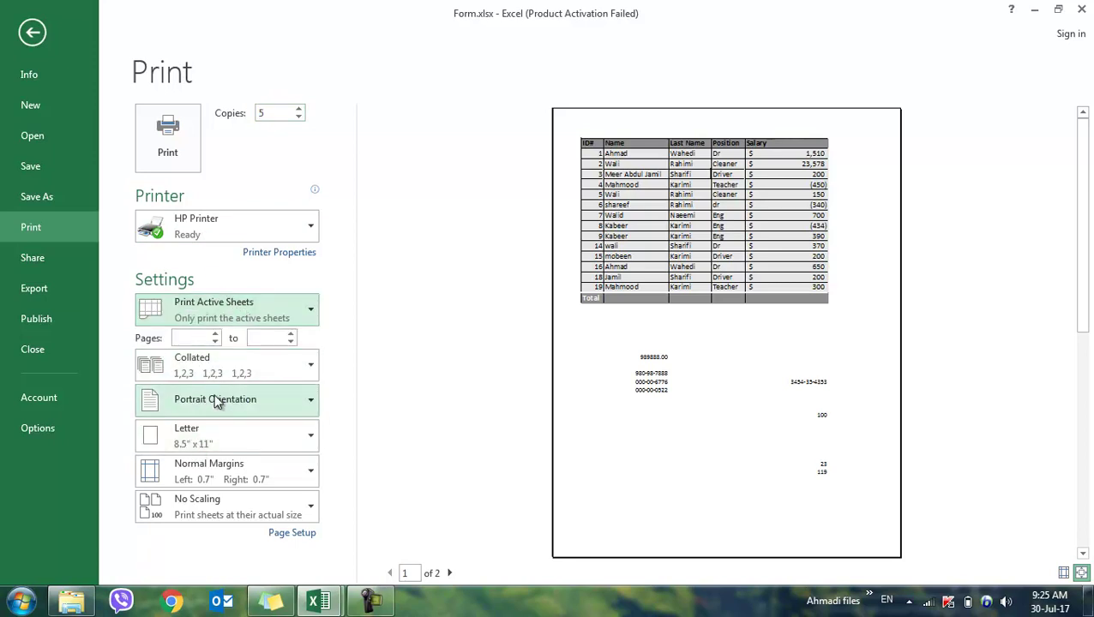
{"action": "left_click", "coordinate": [221, 371]}
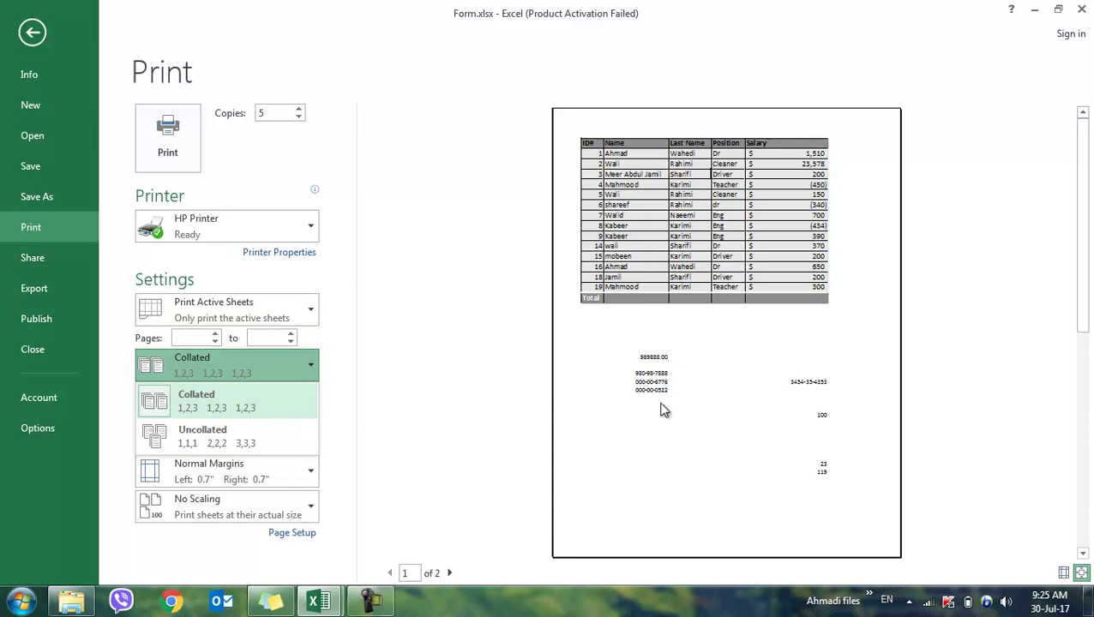
{"action": "left_click", "coordinate": [206, 371]}
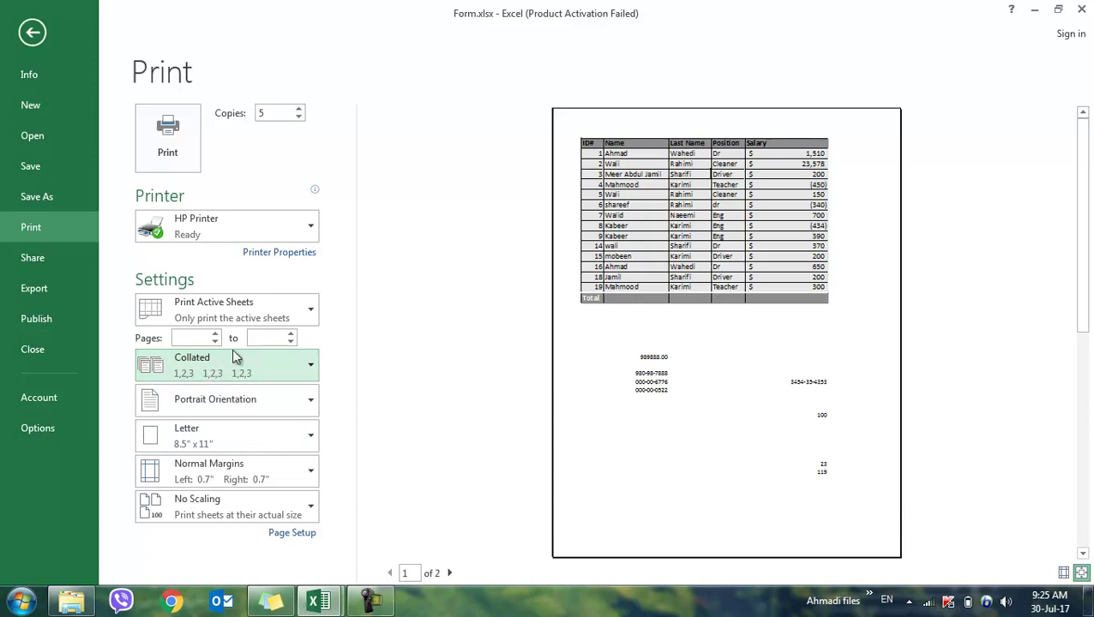
{"action": "left_click", "coordinate": [208, 381]}
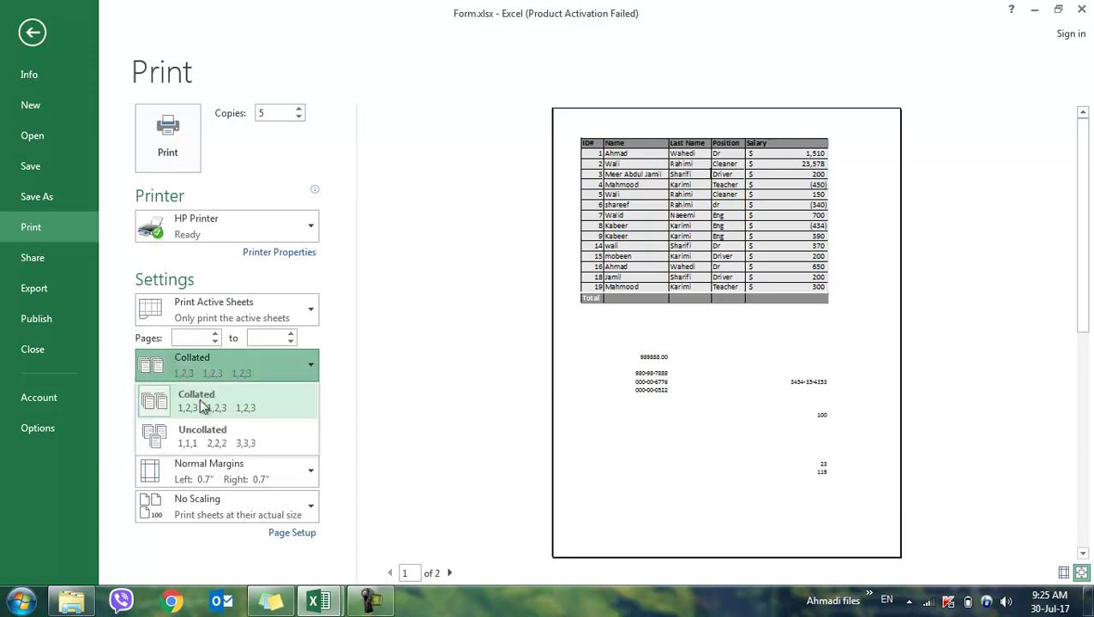
{"action": "left_click", "coordinate": [202, 433]}
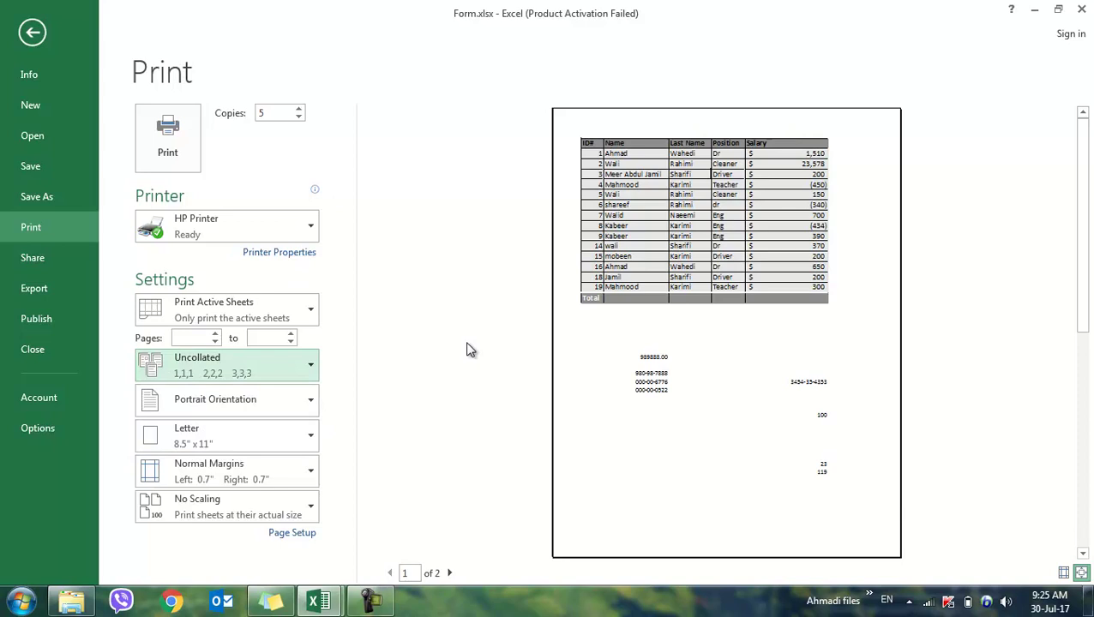
- Switch the printout orientation from portrait to Landscape
{"action": "left_click", "coordinate": [254, 403]}
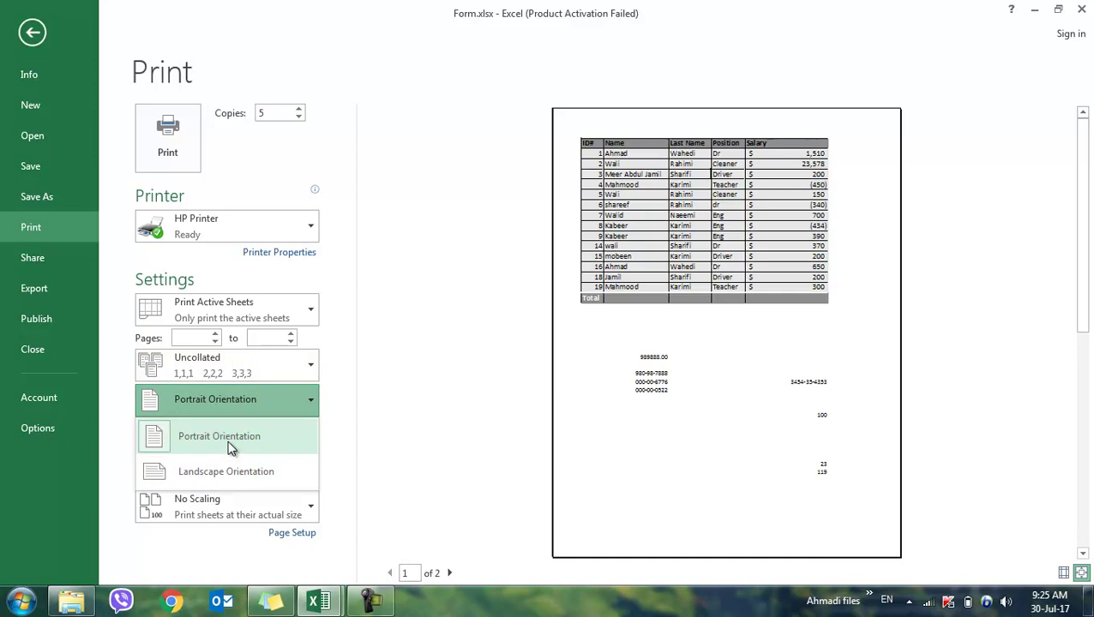
{"action": "left_click", "coordinate": [230, 447]}
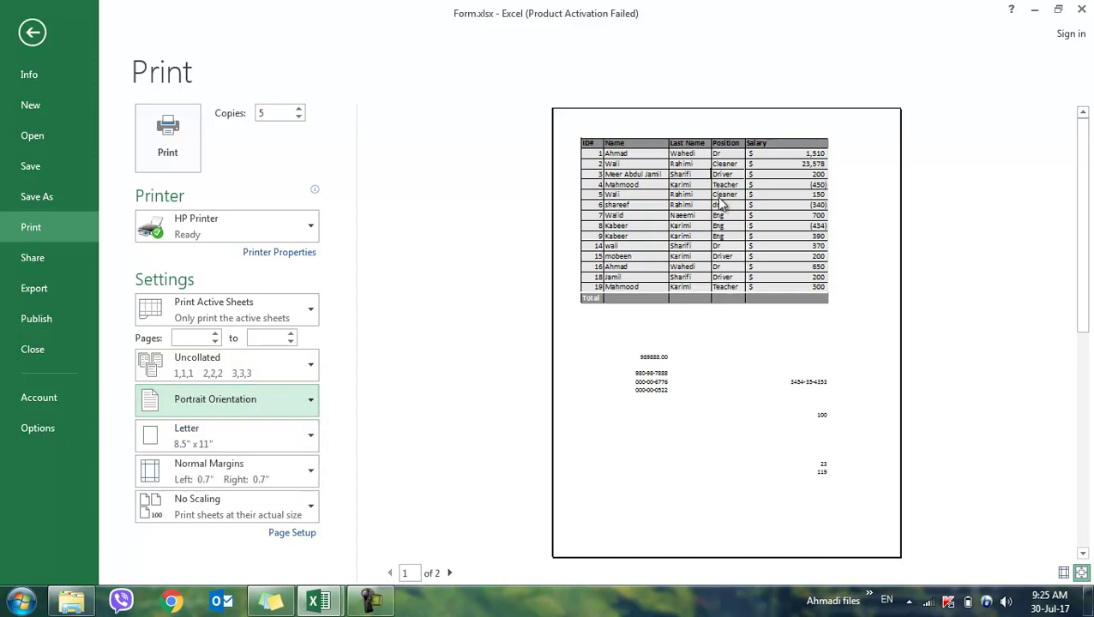
{"action": "left_click", "coordinate": [229, 406]}
{"action": "left_click", "coordinate": [213, 473]}
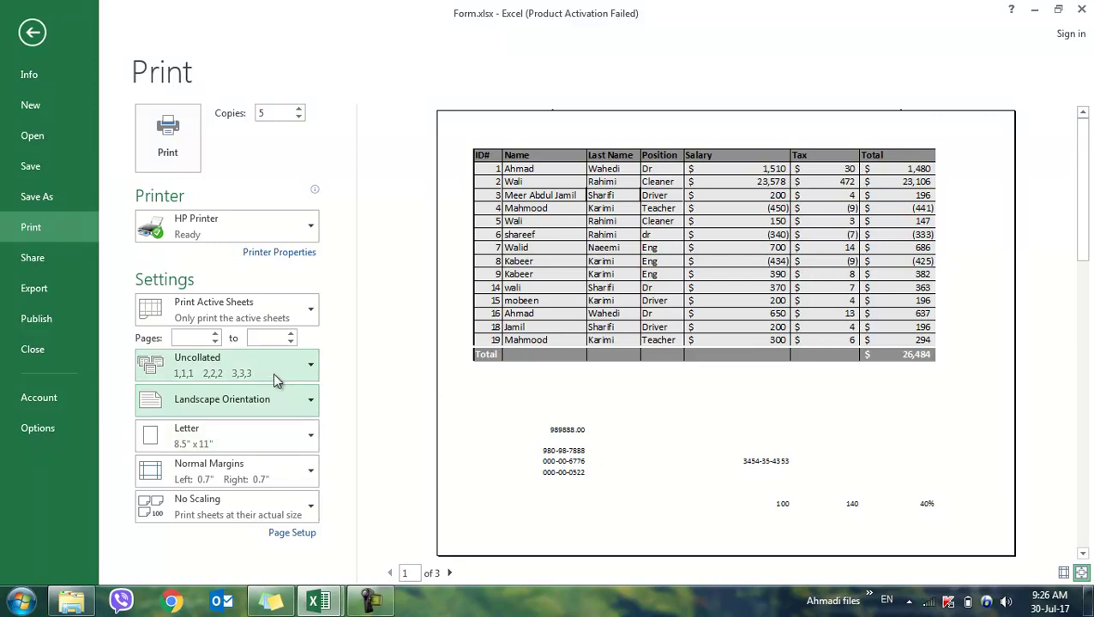
- Set copies to Collated, keep Landscape orientation, and bring up the Letter paper-size choices
{"action": "left_click", "coordinate": [275, 375]}
{"action": "left_click", "coordinate": [227, 401]}
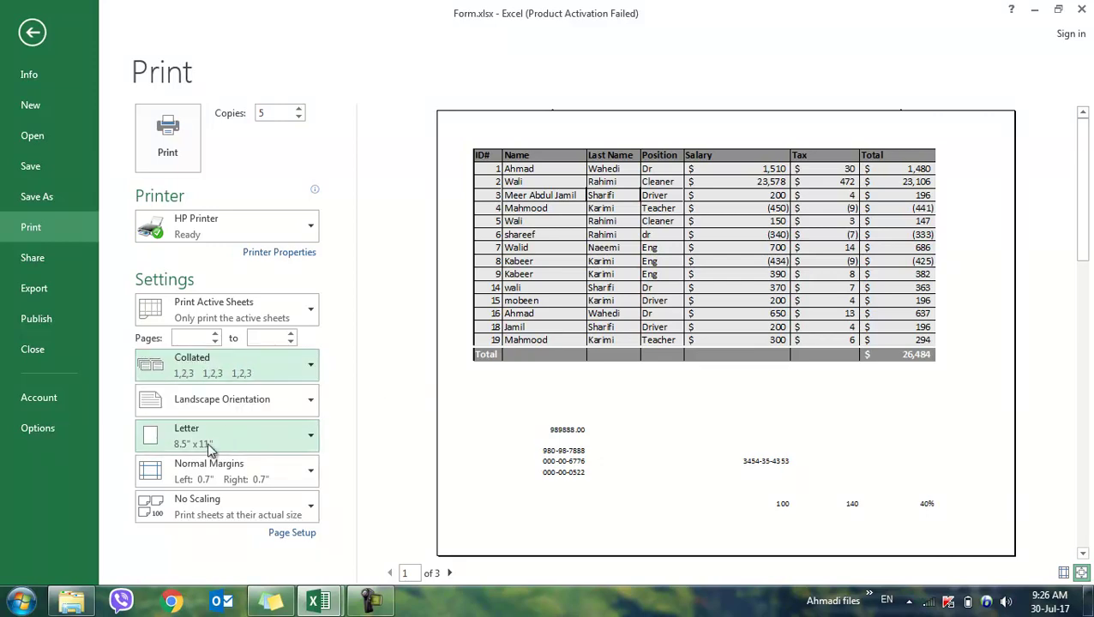
{"action": "left_click", "coordinate": [215, 444]}
{"action": "left_click", "coordinate": [413, 415]}
{"action": "left_click", "coordinate": [223, 401]}
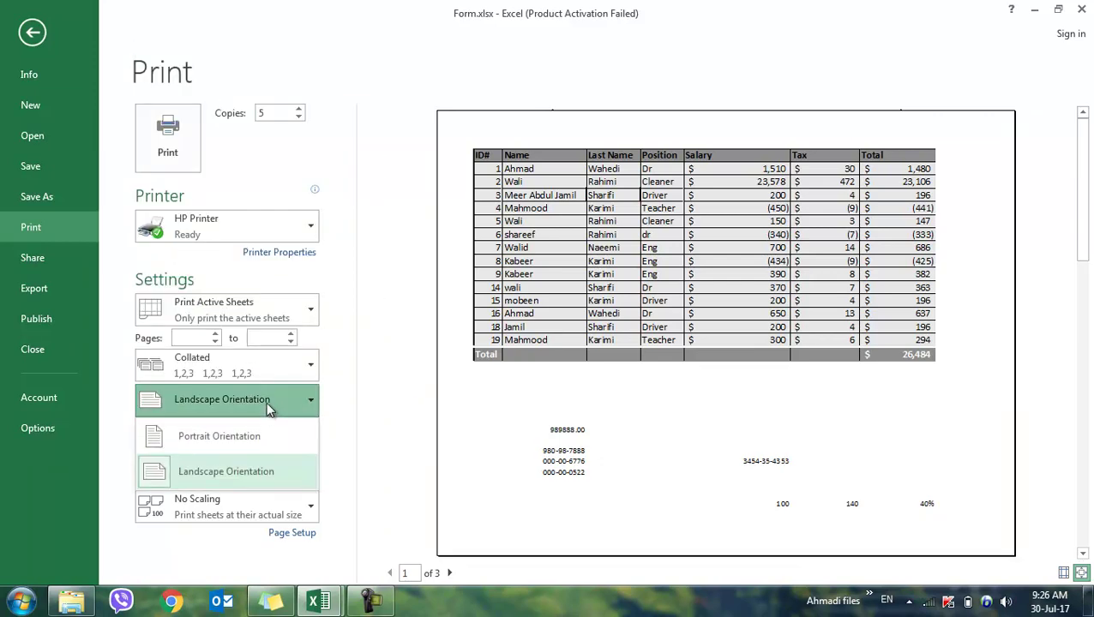
{"action": "left_click", "coordinate": [220, 437]}
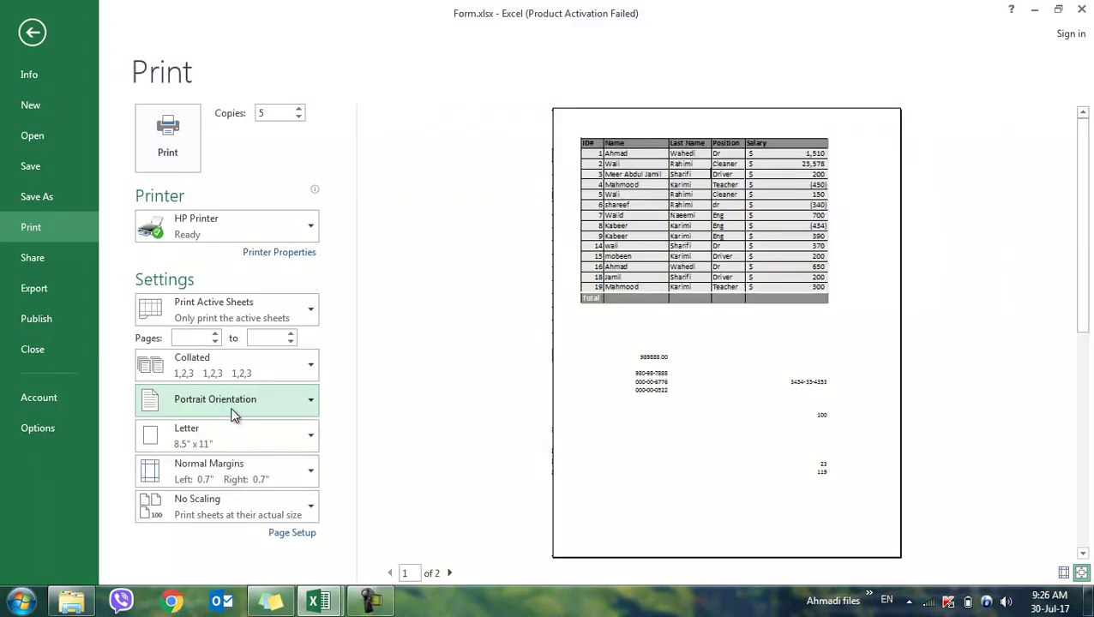
{"action": "left_click", "coordinate": [234, 408]}
{"action": "left_click", "coordinate": [215, 462]}
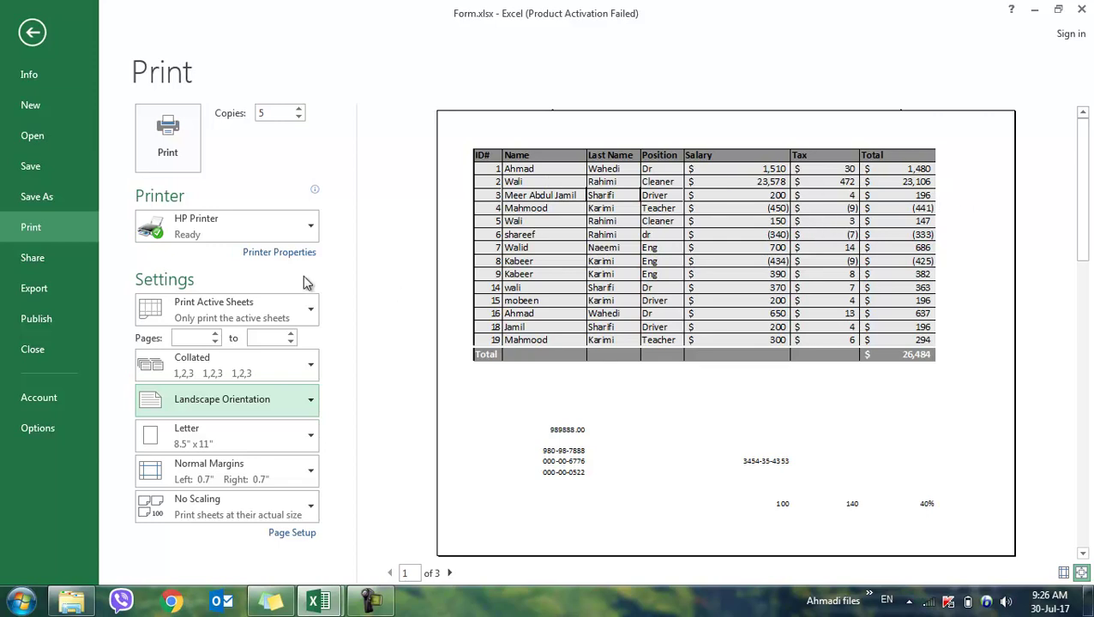
{"action": "left_click", "coordinate": [268, 452]}
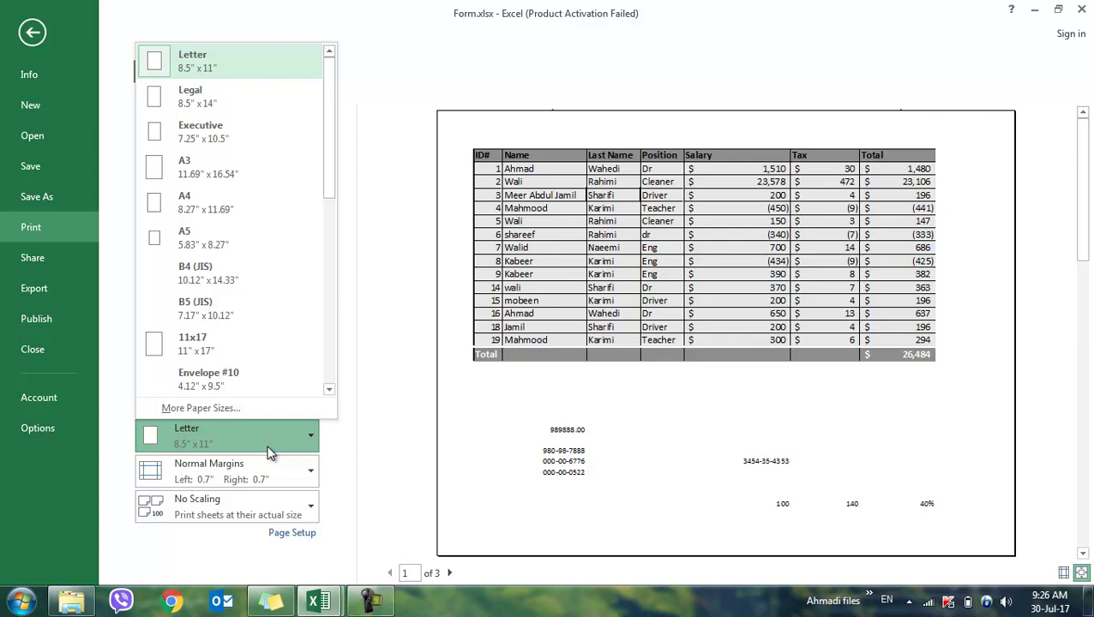
{"action": "left_click", "coordinate": [269, 452]}
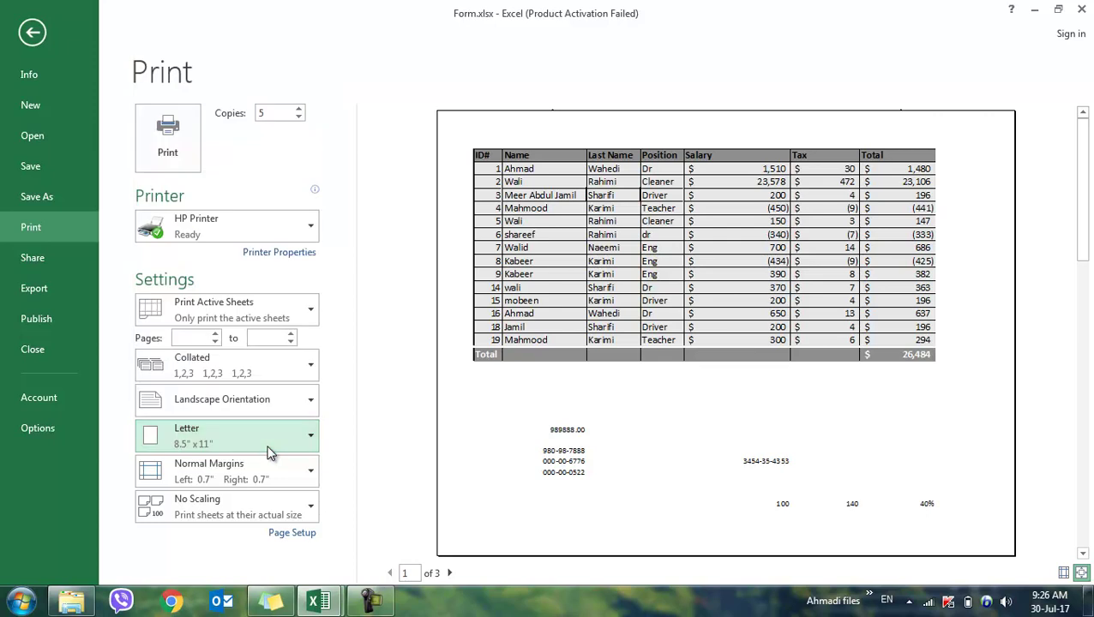
{"action": "left_click", "coordinate": [240, 480]}
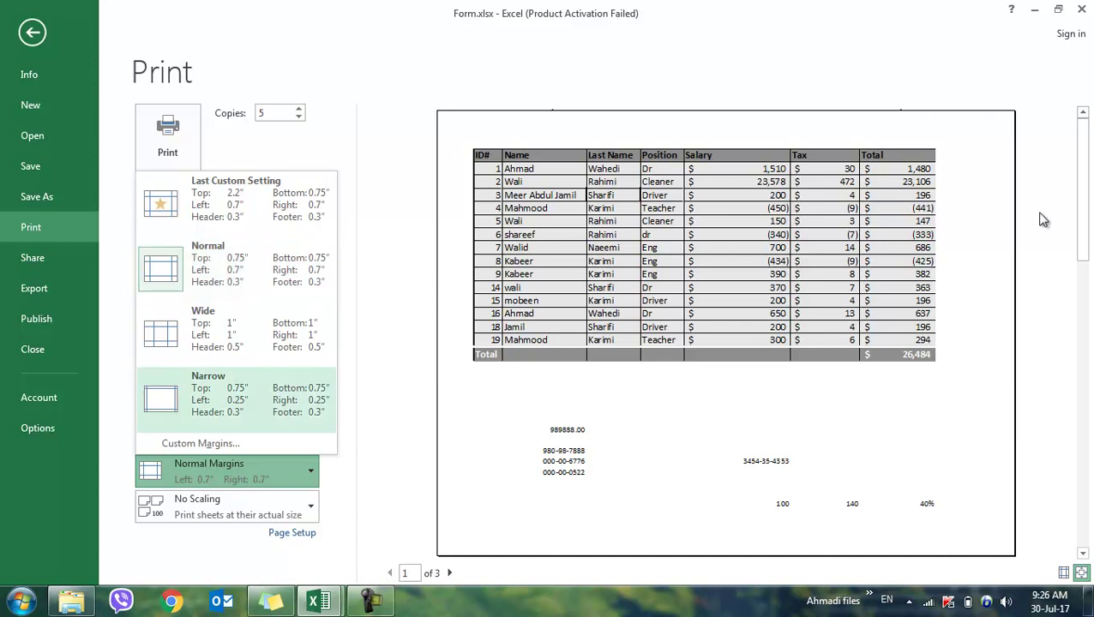
{"action": "left_click", "coordinate": [205, 414]}
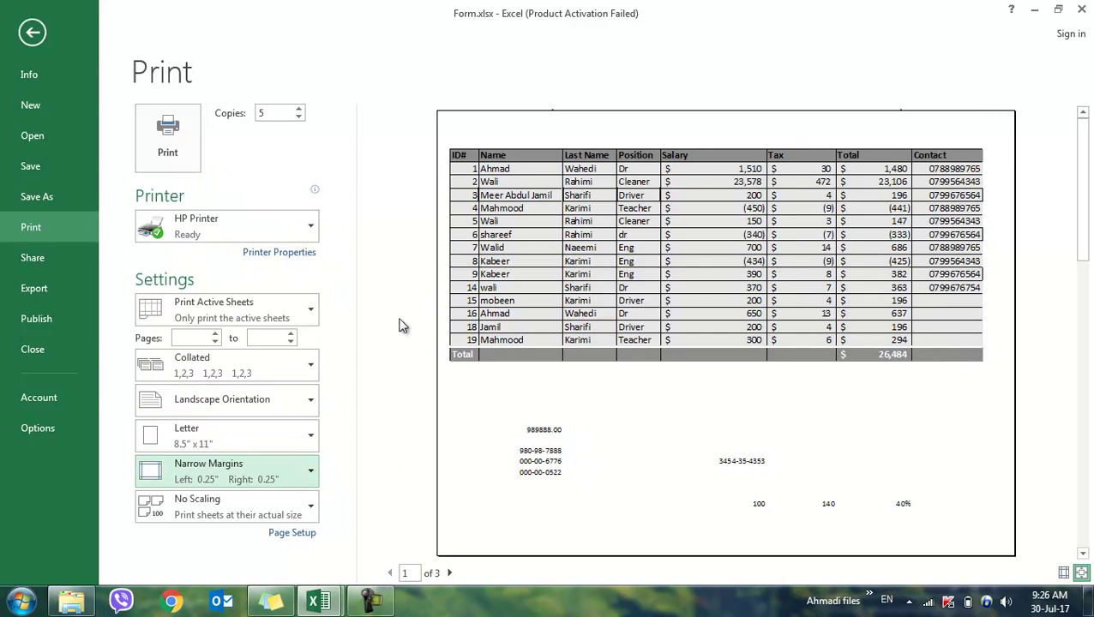
{"action": "left_click", "coordinate": [230, 431]}
{"action": "left_click", "coordinate": [219, 449]}
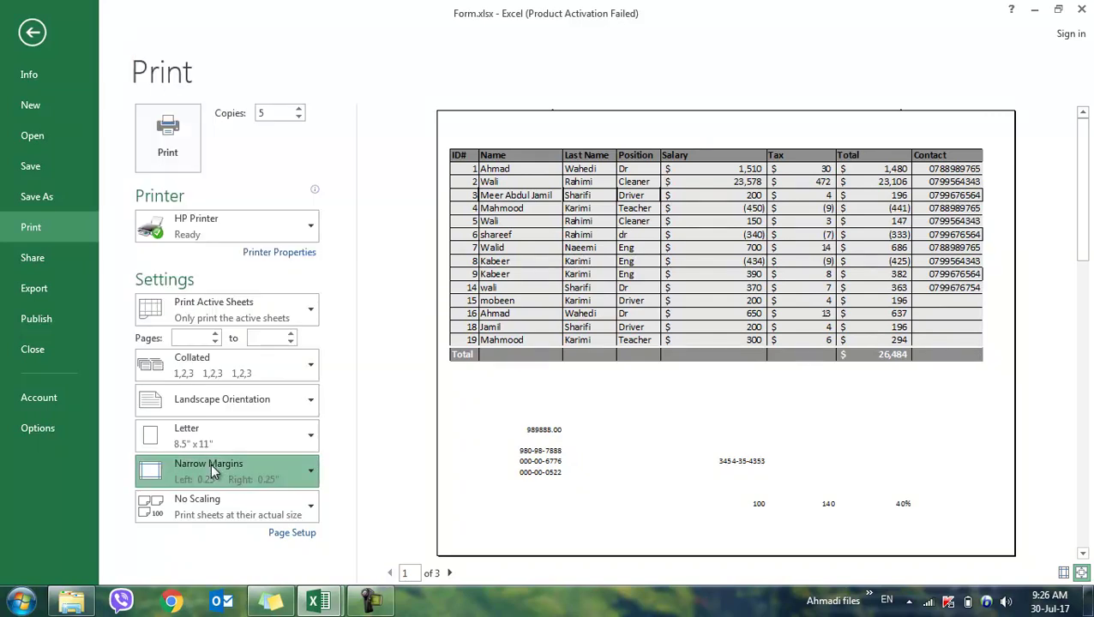
{"action": "left_click", "coordinate": [219, 463]}
{"action": "left_click", "coordinate": [215, 344]}
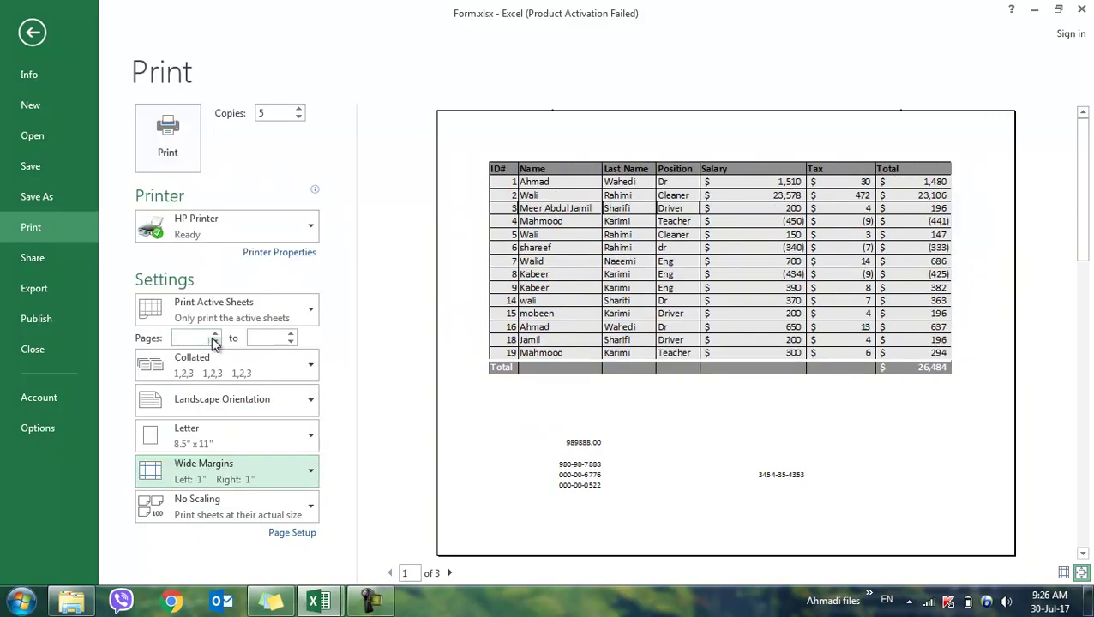
{"action": "left_click", "coordinate": [176, 471]}
{"action": "left_click", "coordinate": [221, 270]}
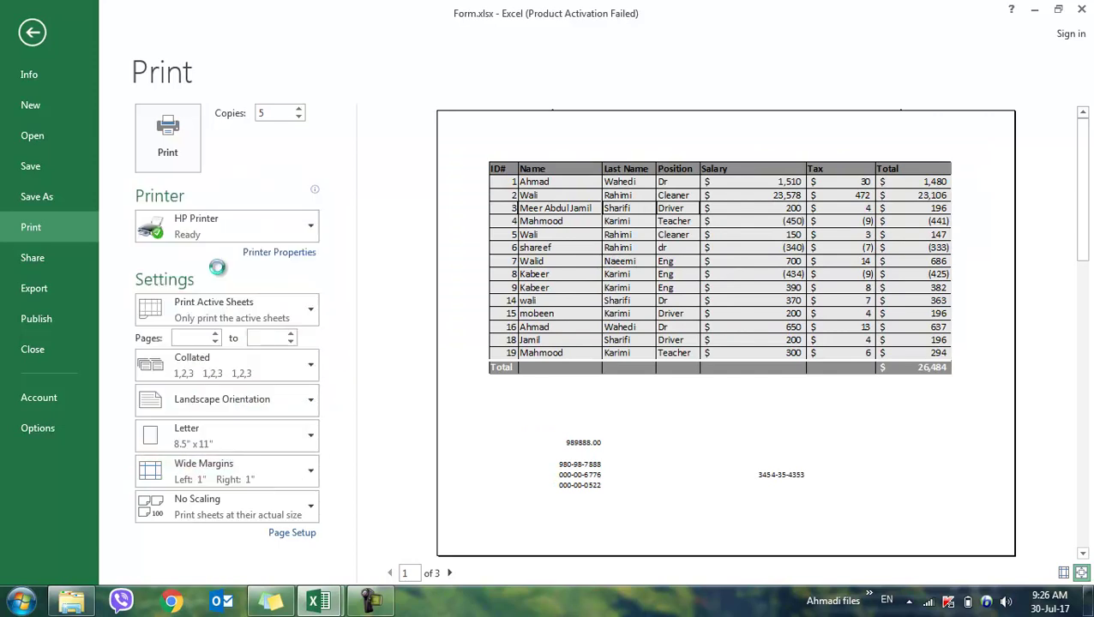
{"action": "left_click", "coordinate": [178, 464]}
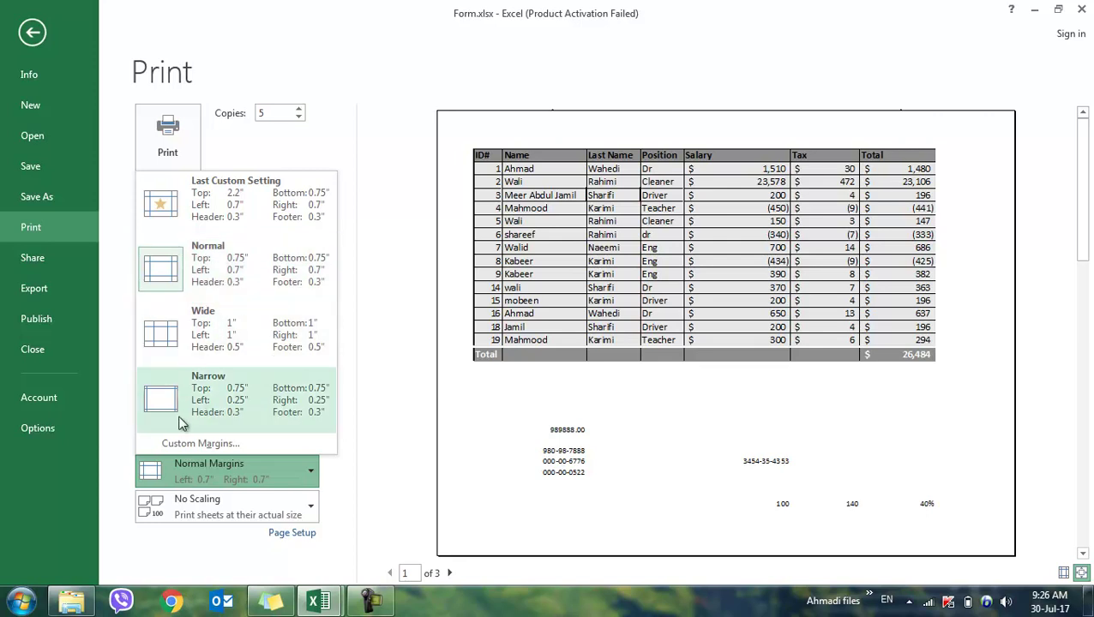
{"action": "left_click", "coordinate": [174, 443]}
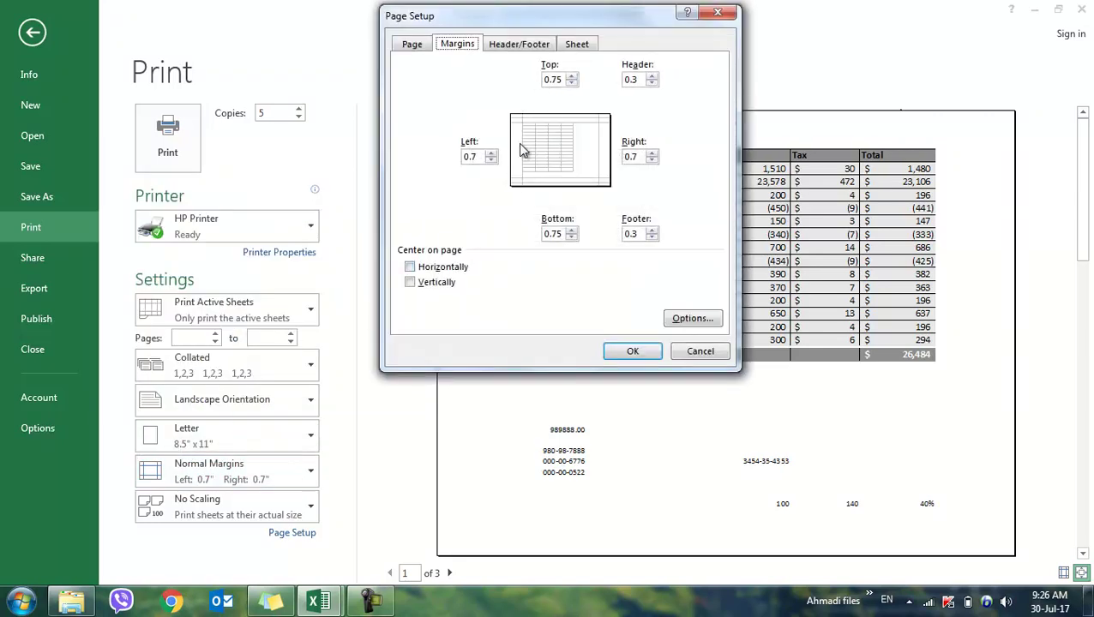
{"action": "left_click", "coordinate": [717, 13]}
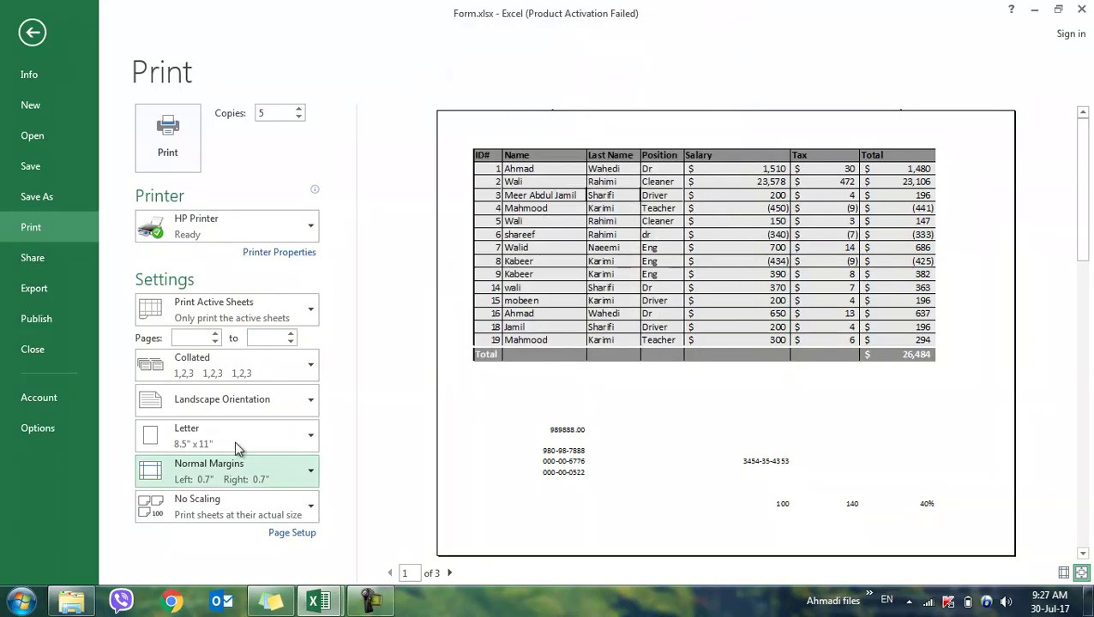
- Set scaling to Fit Sheet on One Page and toggle Zoom to Page to inspect the 1-page preview
{"action": "left_click", "coordinate": [238, 517]}
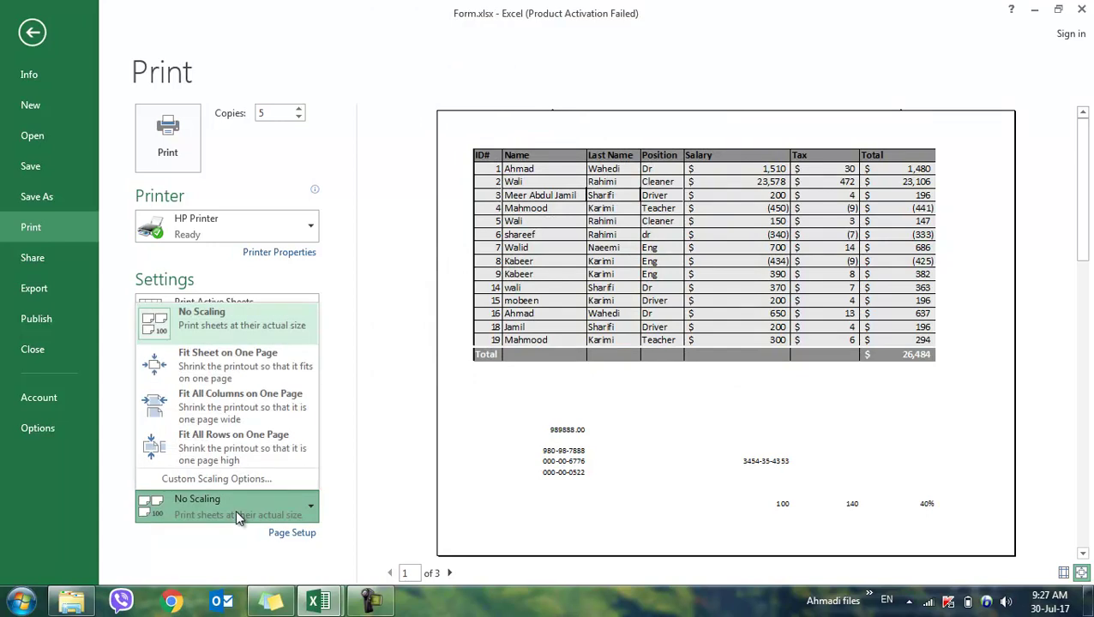
{"action": "left_click", "coordinate": [255, 370]}
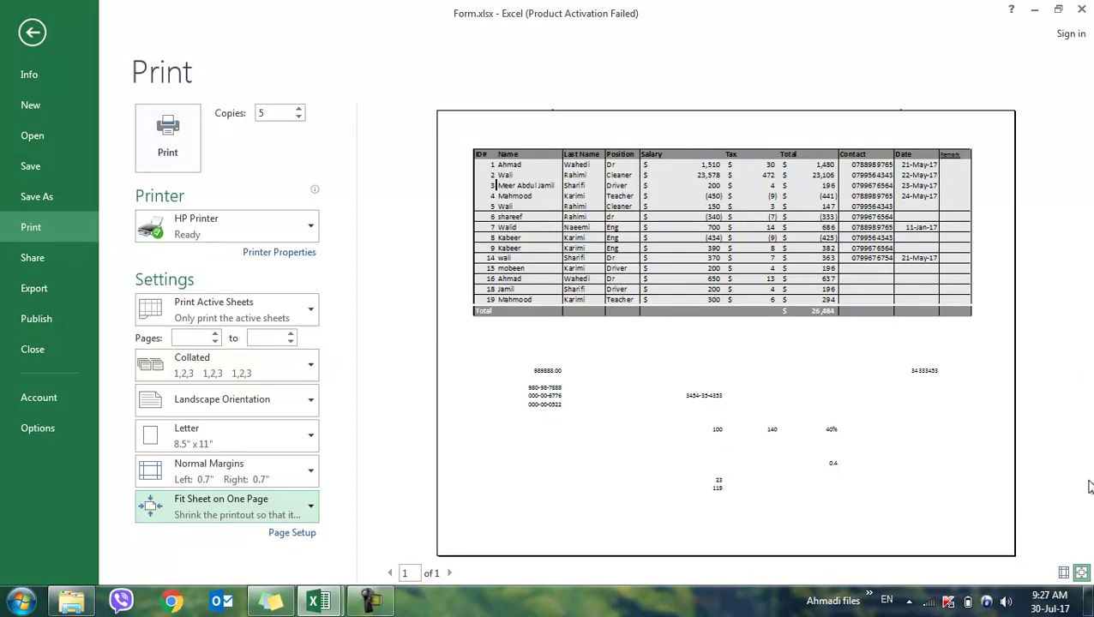
{"action": "left_click", "coordinate": [1083, 574]}
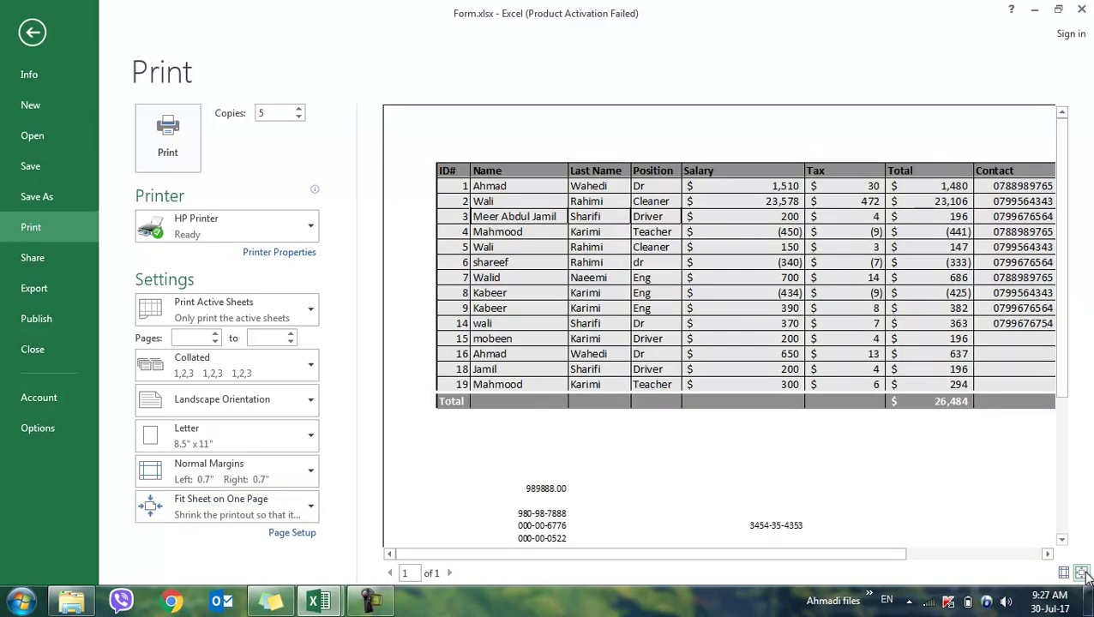
{"action": "left_click", "coordinate": [1084, 574]}
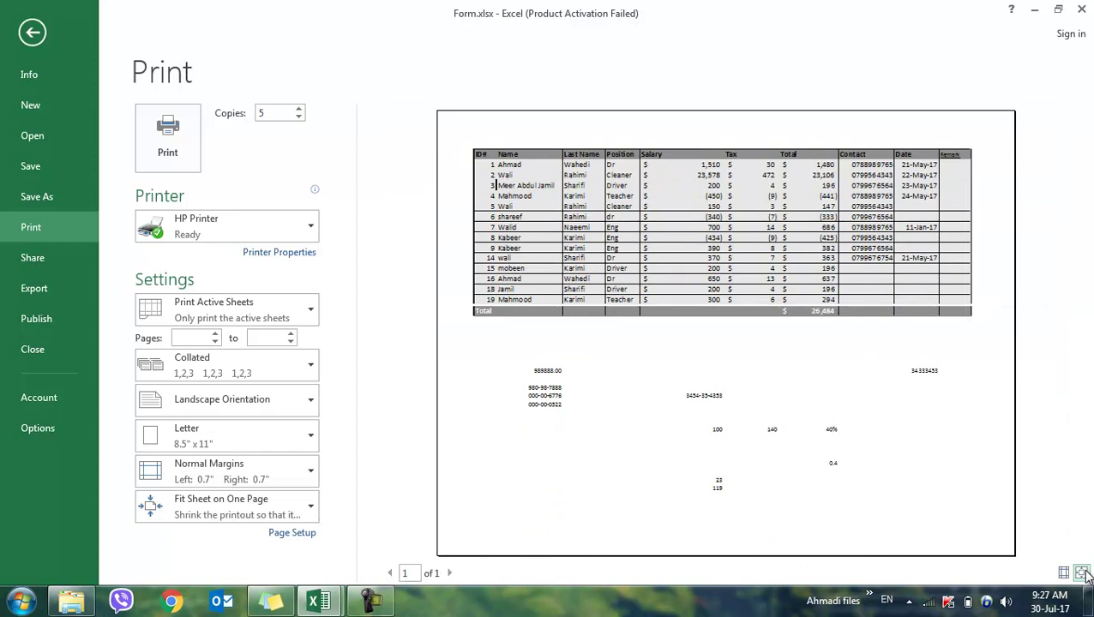
{"action": "left_click", "coordinate": [239, 517]}
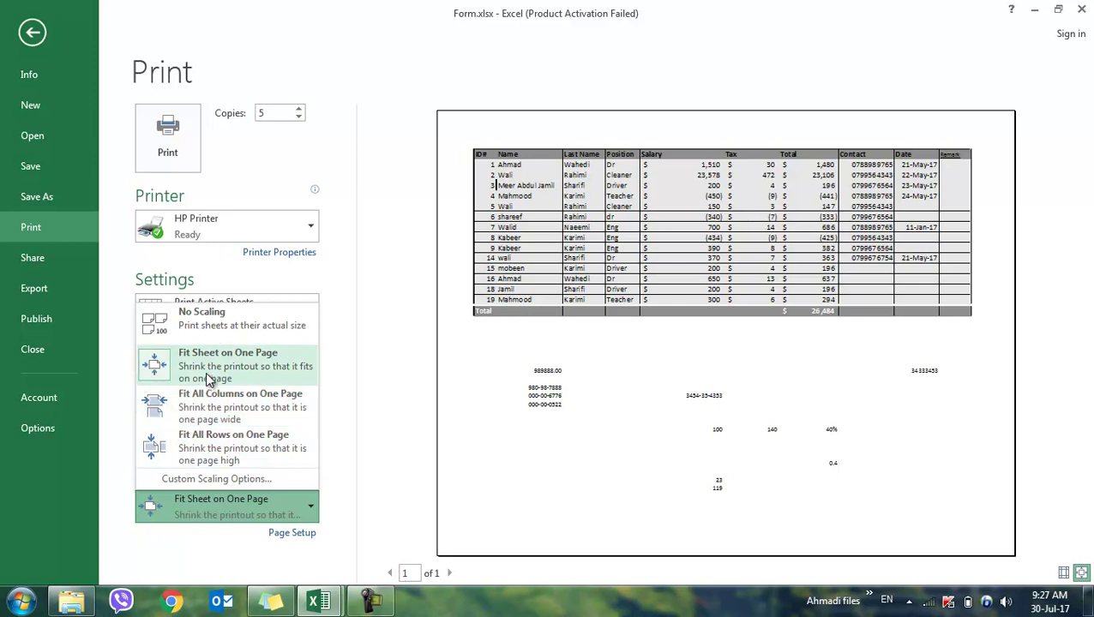
- Reset scaling to No Scaling, then choose Fit All Columns on One Page
{"action": "left_click", "coordinate": [193, 325]}
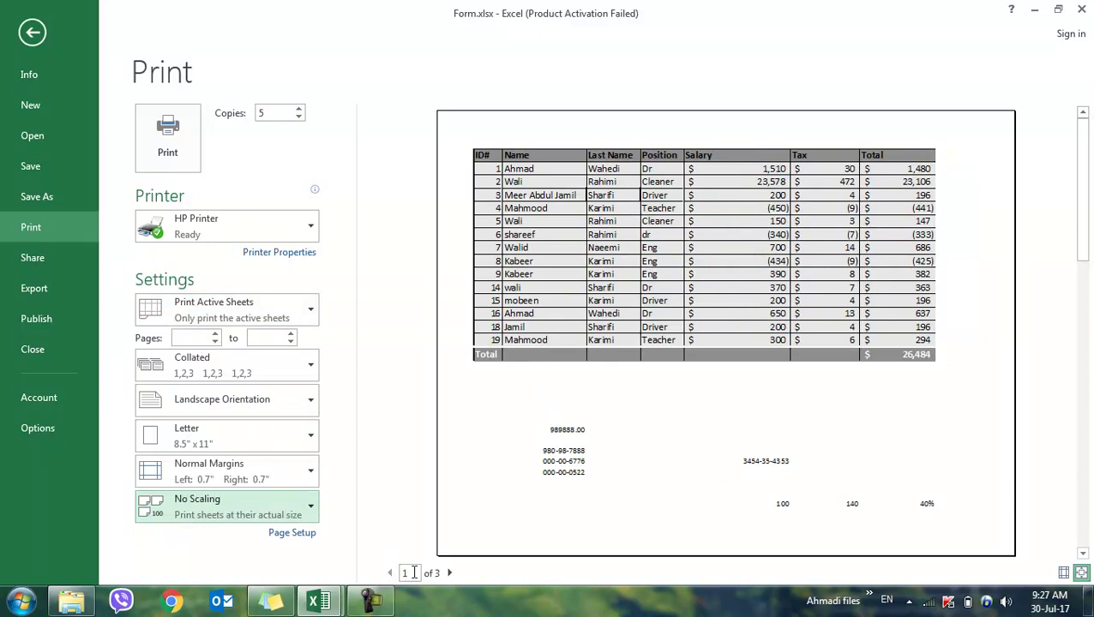
{"action": "left_click", "coordinate": [196, 506]}
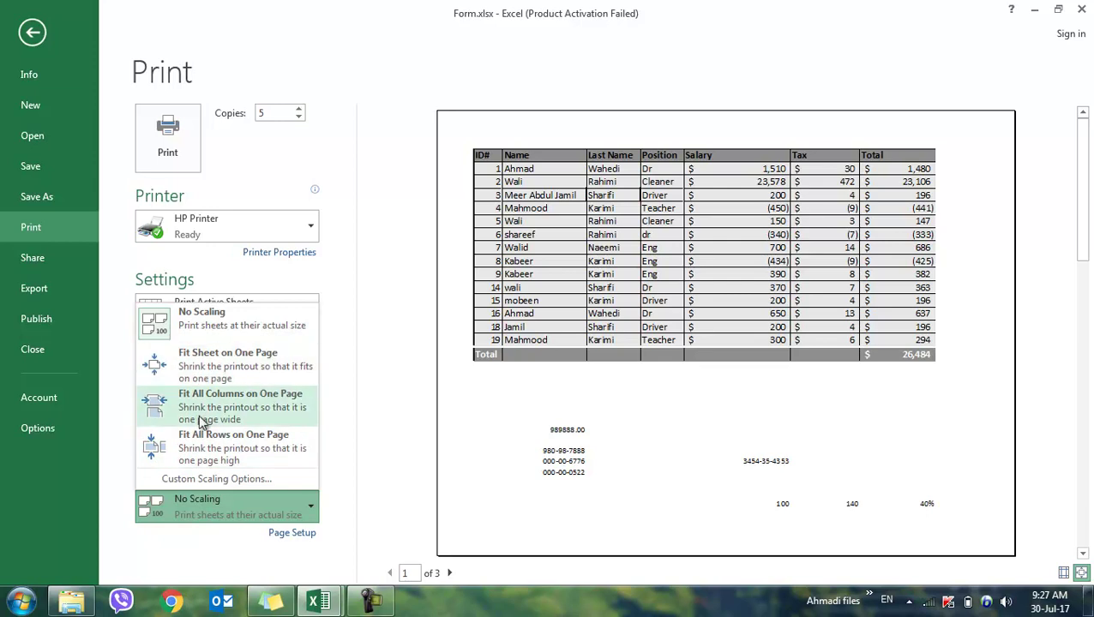
{"action": "left_click", "coordinate": [283, 409]}
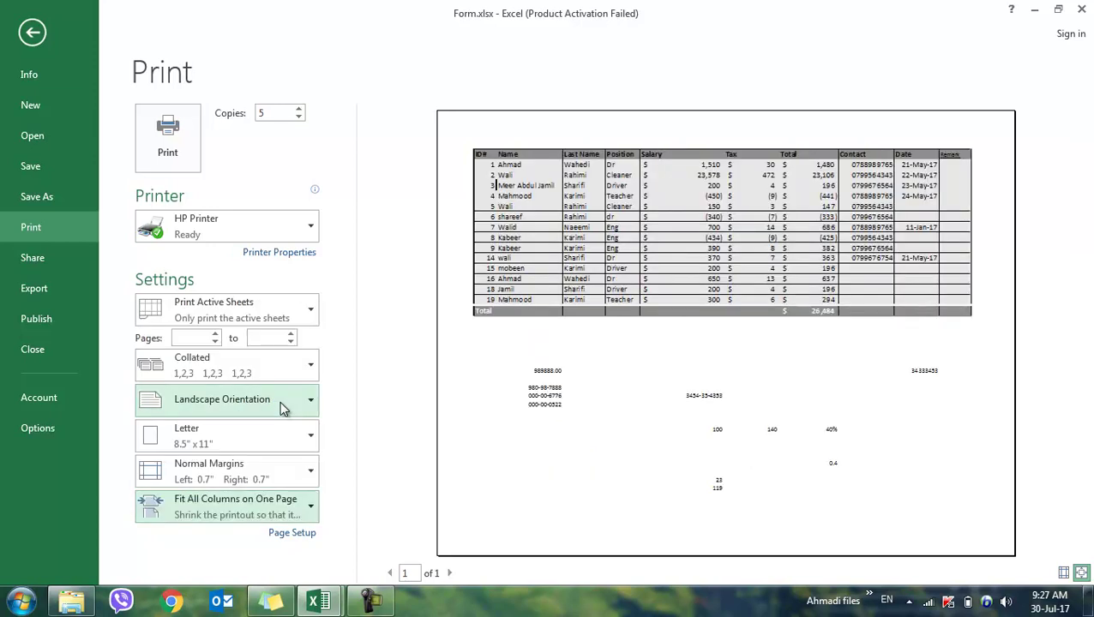
{"action": "left_click", "coordinate": [260, 405]}
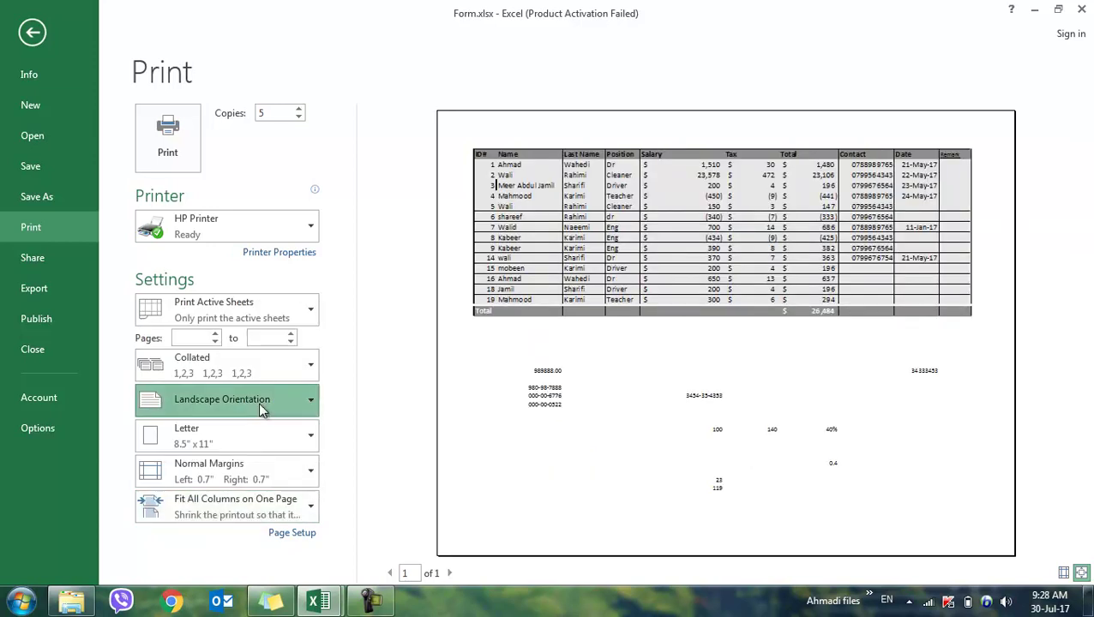
{"action": "left_click", "coordinate": [237, 506]}
{"action": "left_click", "coordinate": [237, 508]}
{"action": "left_click", "coordinate": [237, 500]}
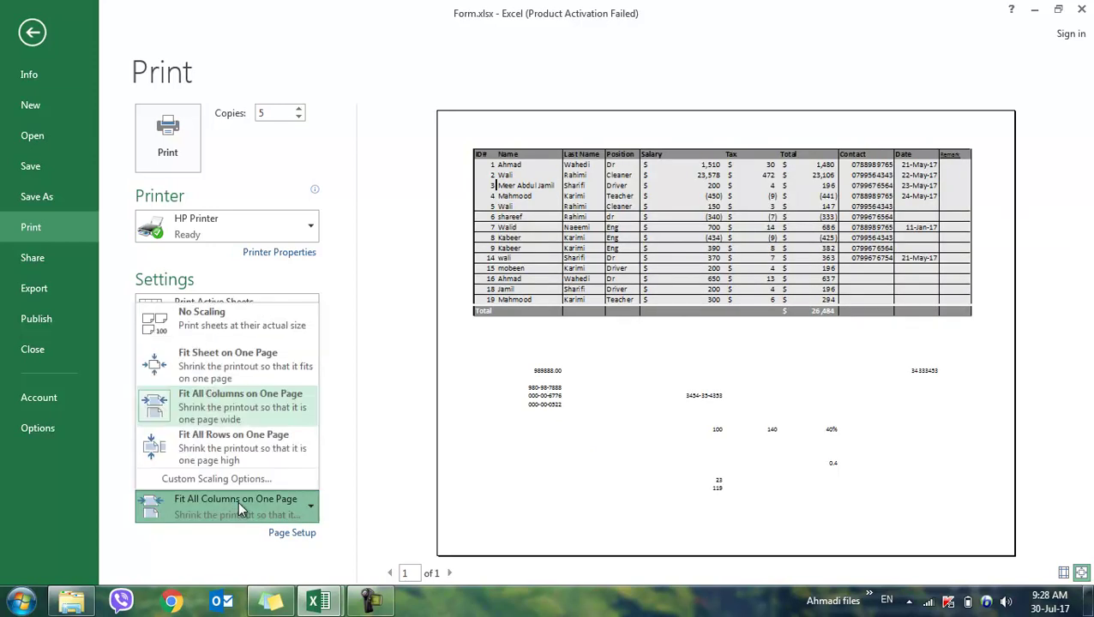
{"action": "left_click", "coordinate": [242, 408]}
- Leave the print view and switch to the Order sheet
{"action": "key", "text": "Escape"}
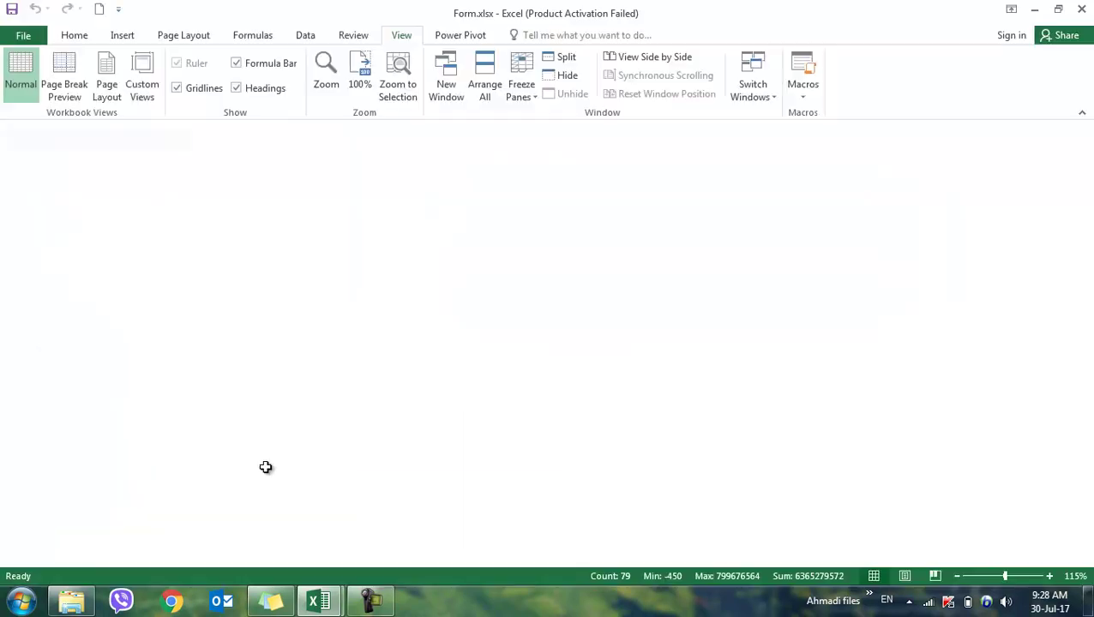
{"action": "left_click", "coordinate": [206, 556]}
{"action": "left_click", "coordinate": [253, 558]}
{"action": "left_click", "coordinate": [301, 556]}
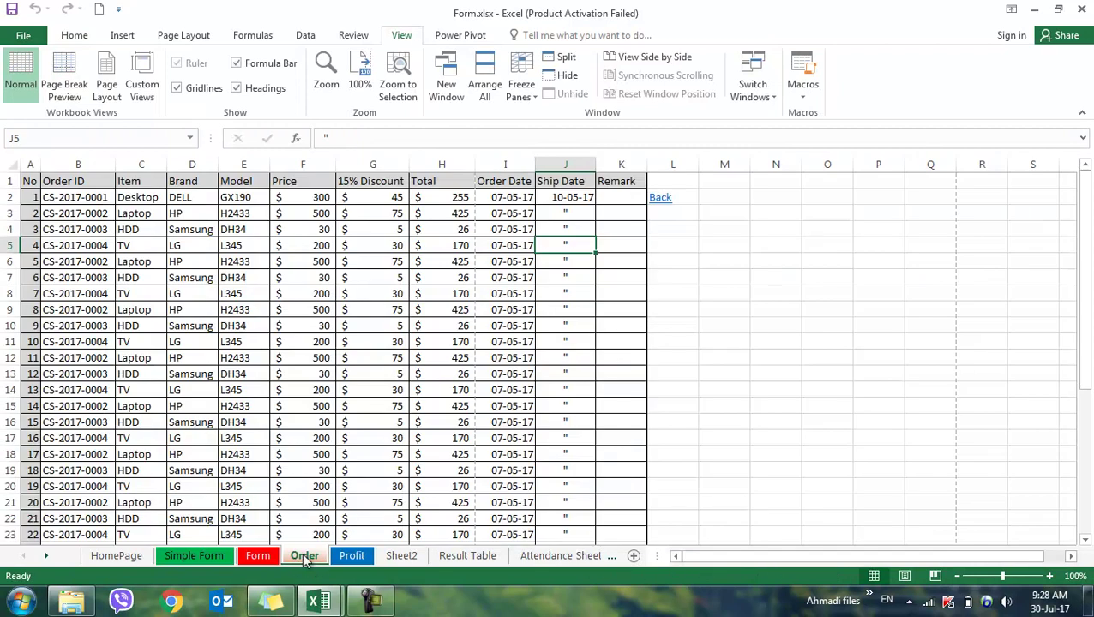
- Preview the Order sheet's two pages and set scaling to Fit All Columns on One Page
{"action": "key", "text": "ctrl+p"}
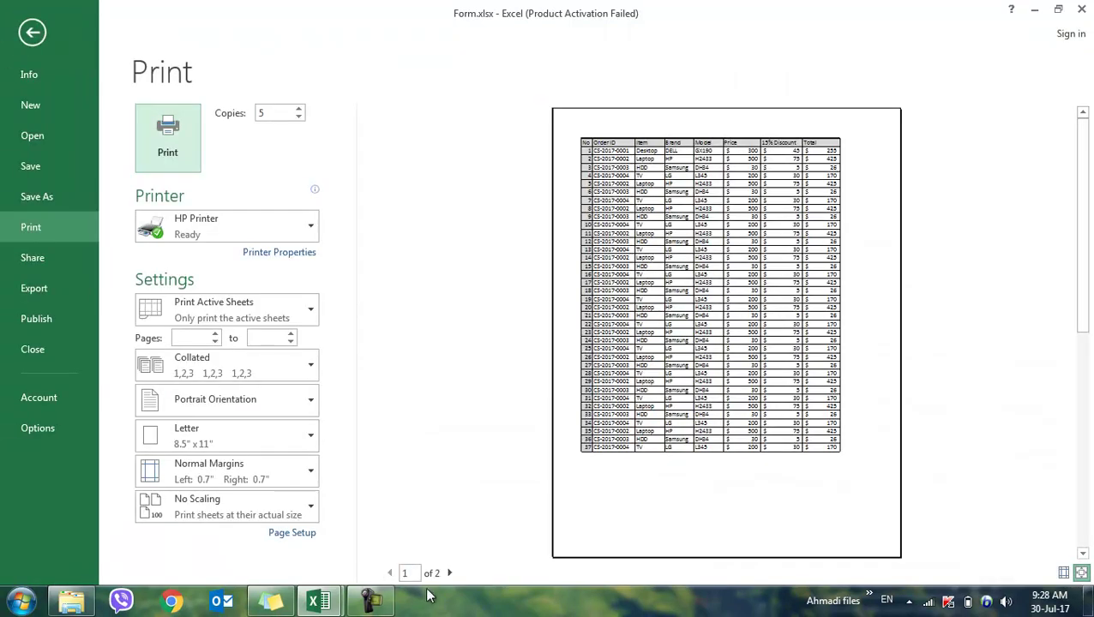
{"action": "left_click", "coordinate": [451, 573]}
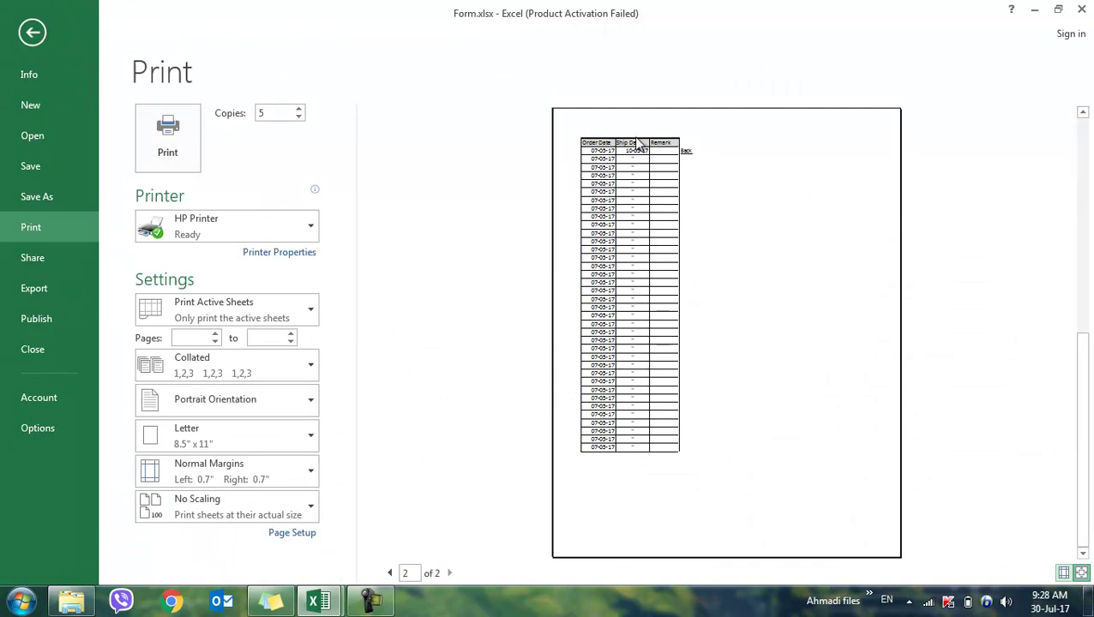
{"action": "left_click", "coordinate": [223, 502]}
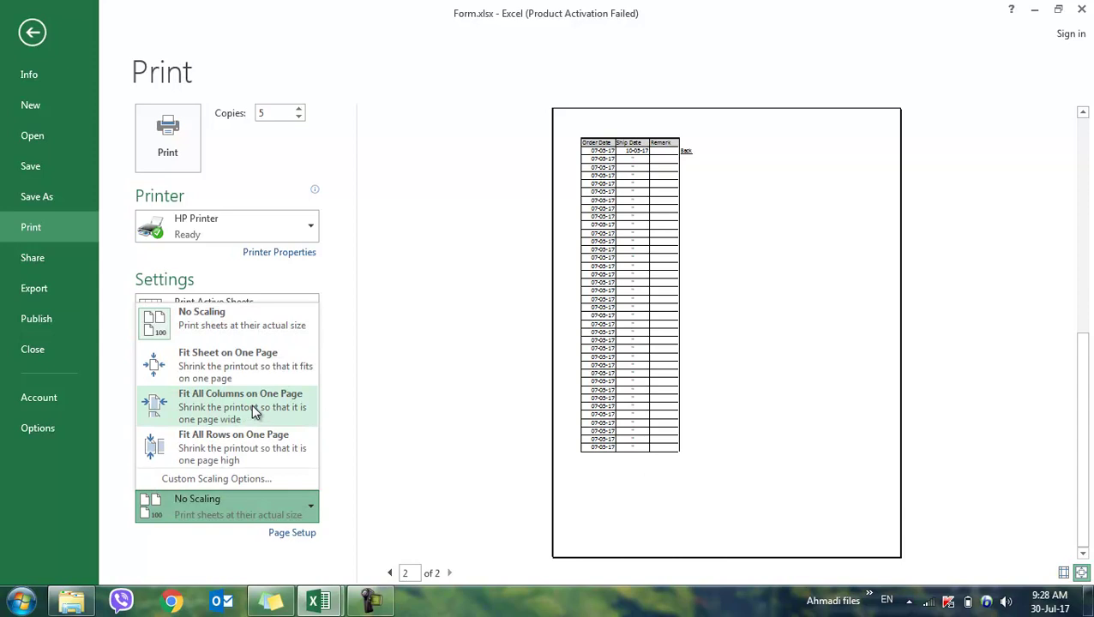
{"action": "left_click", "coordinate": [254, 412]}
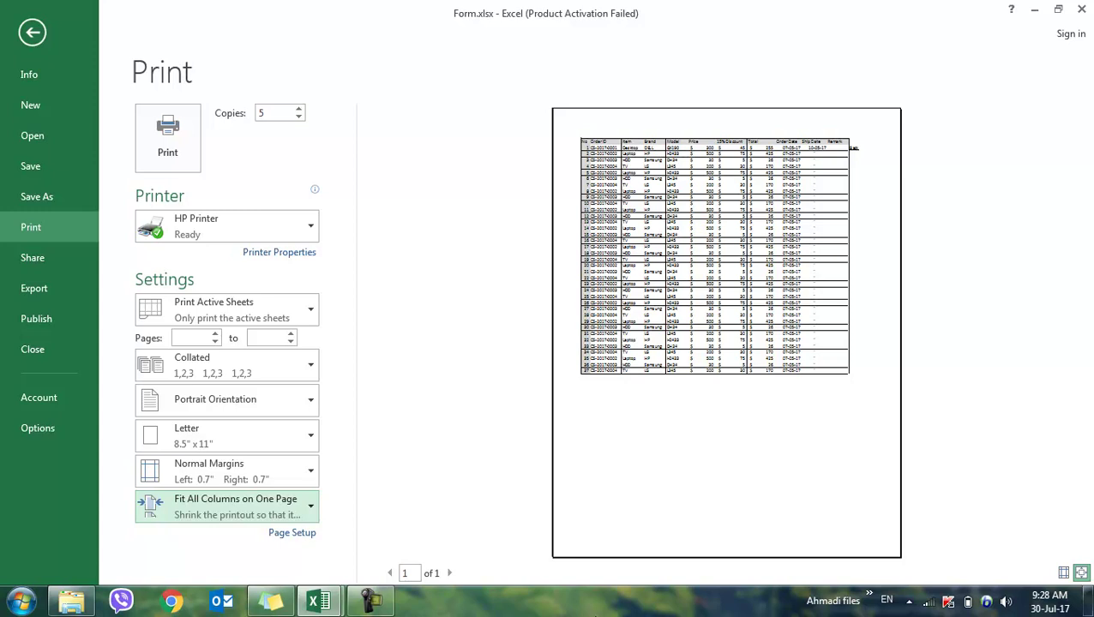
- Try Fit All Rows on One Page, settle on No Scaling, and turn on Show Margins
{"action": "left_click", "coordinate": [204, 503]}
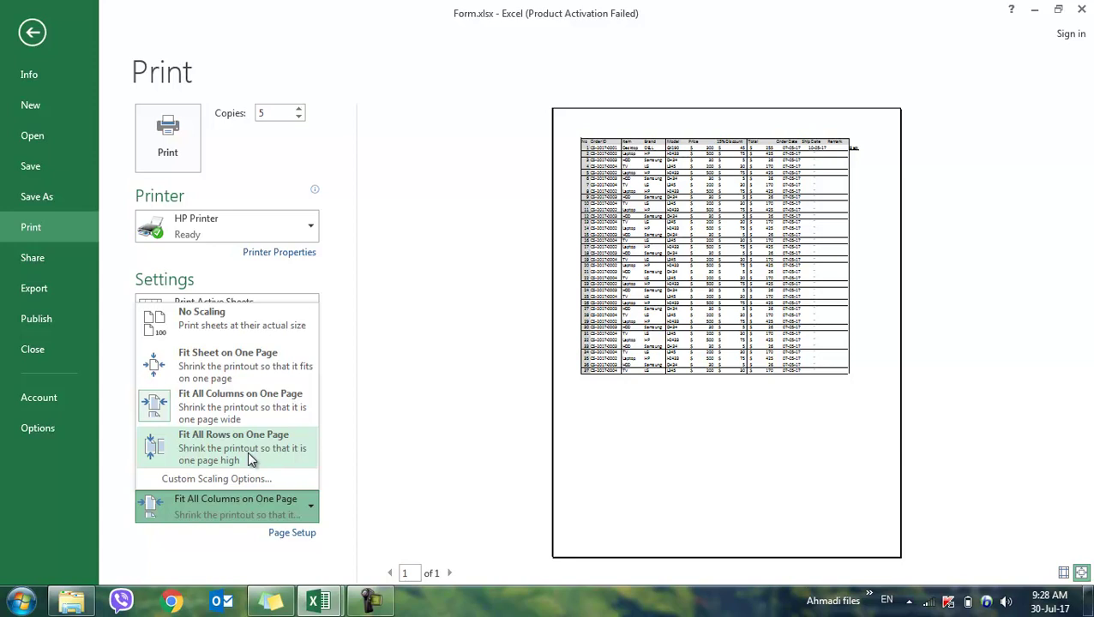
{"action": "left_click", "coordinate": [247, 462]}
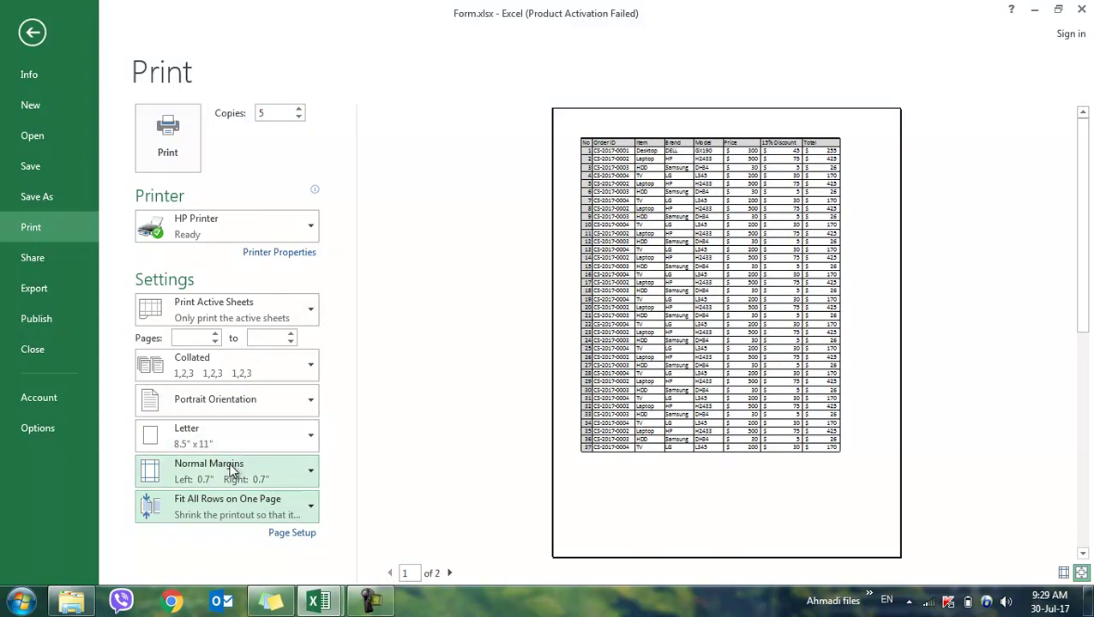
{"action": "left_click", "coordinate": [230, 515]}
{"action": "left_click", "coordinate": [206, 326]}
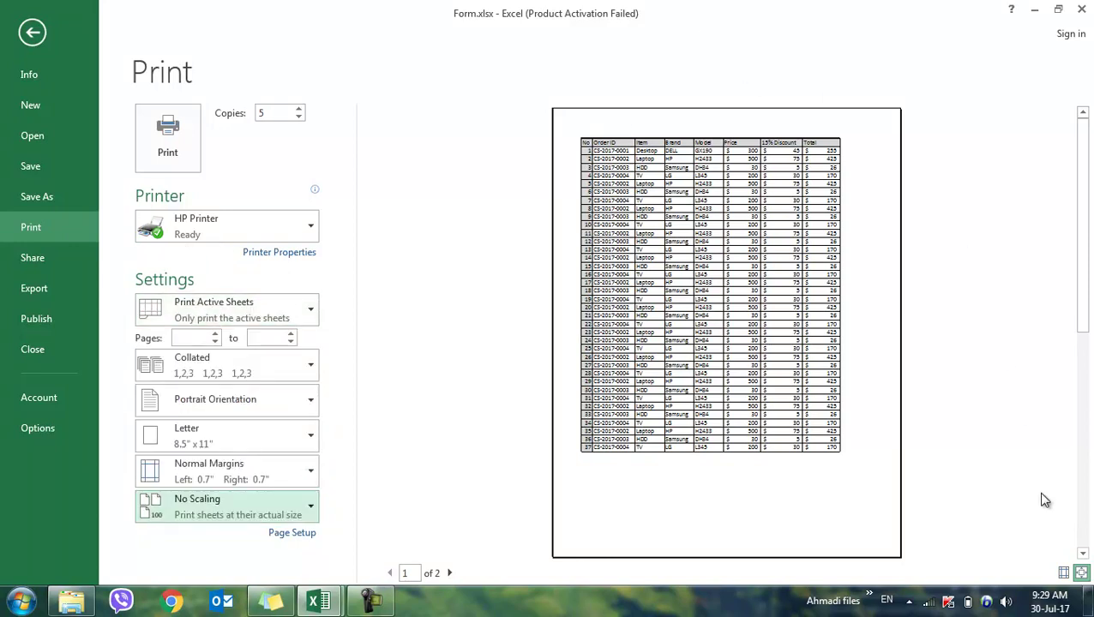
{"action": "left_click", "coordinate": [1063, 573]}
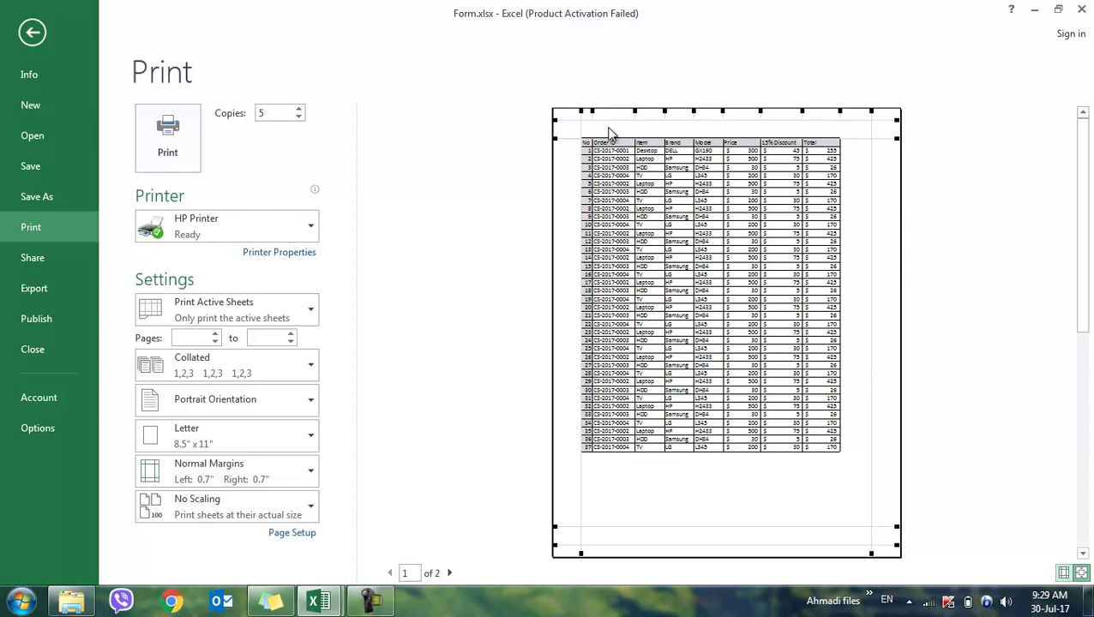
- Widen the No column in the print preview, nudge the top margin, and exit to the sheet
{"action": "left_click_drag", "start_coordinate": [593, 109], "coordinate": [603, 109]}
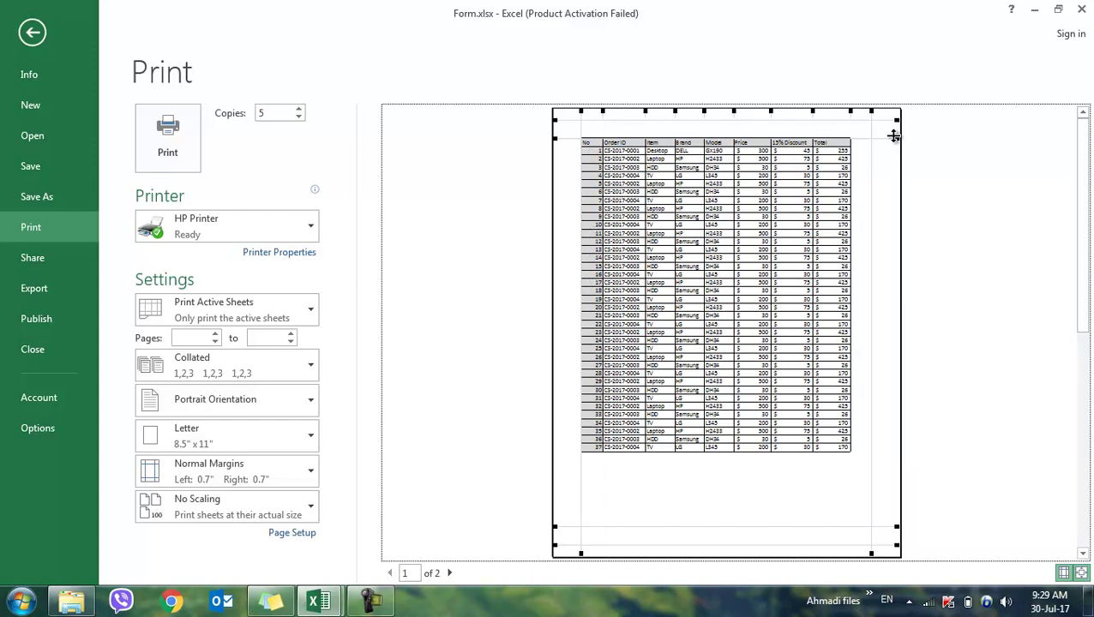
{"action": "left_click_drag", "start_coordinate": [896, 138], "coordinate": [892, 166]}
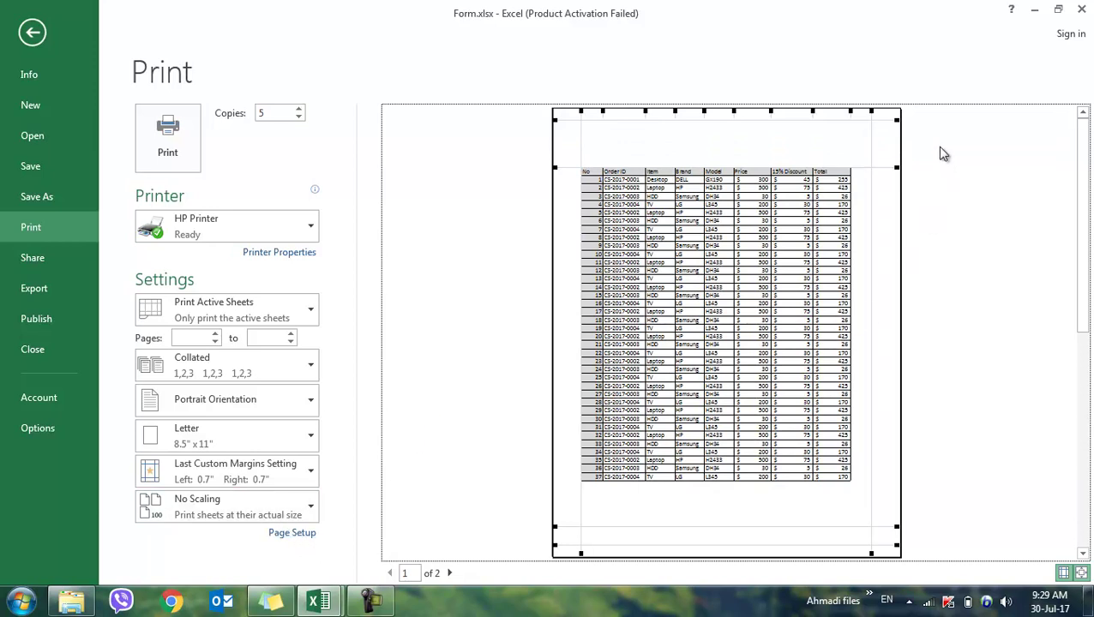
{"action": "left_click_drag", "start_coordinate": [898, 166], "coordinate": [897, 137]}
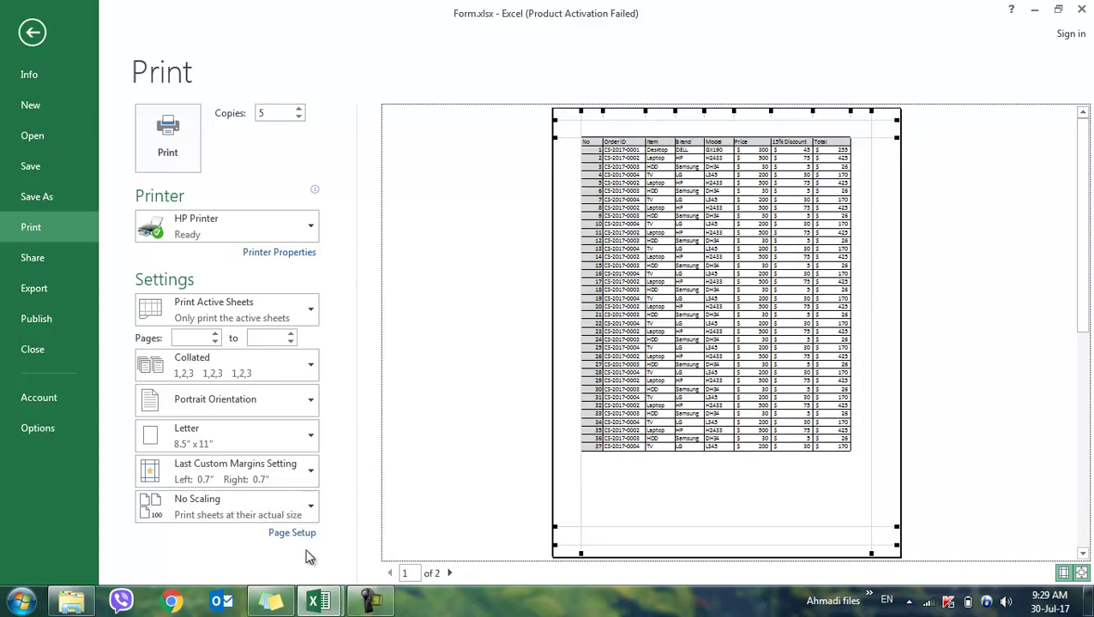
{"action": "key", "text": "Escape"}
- Switch to the Attendance Sheet and open its print preview with margin guides hidden
{"action": "left_click", "coordinate": [257, 556]}
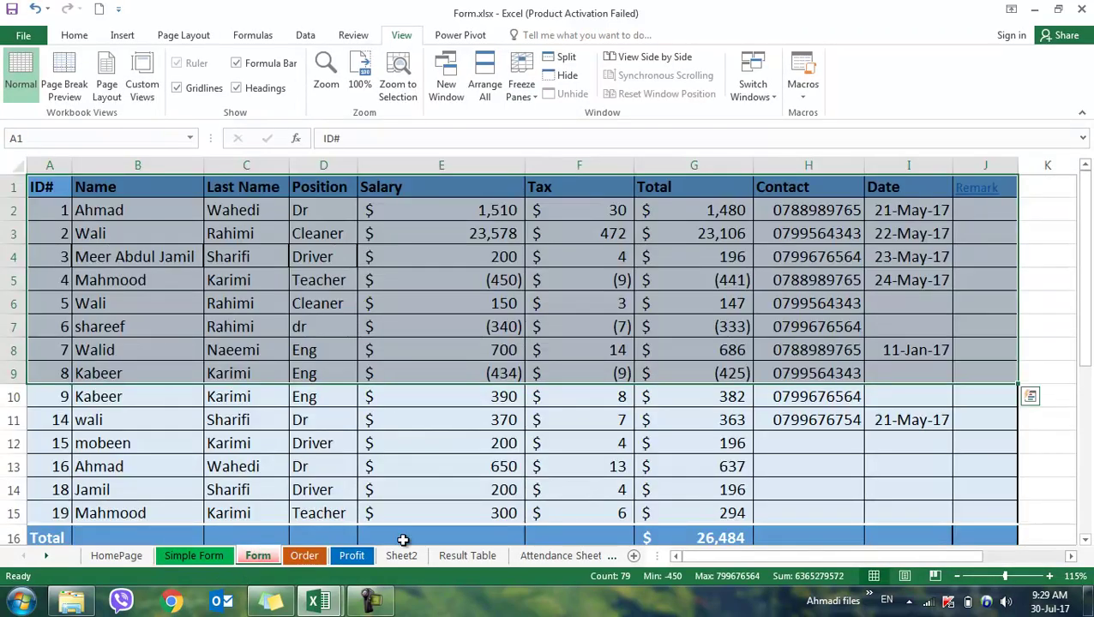
{"action": "left_click", "coordinate": [467, 556]}
{"action": "left_click", "coordinate": [561, 556]}
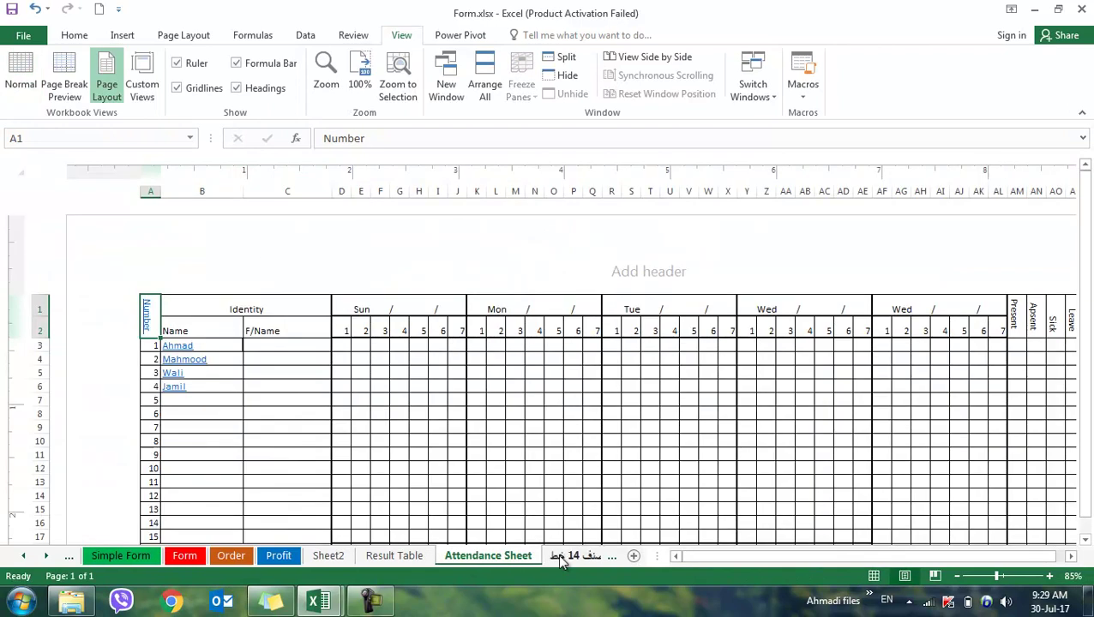
{"action": "key", "text": "ctrl+p"}
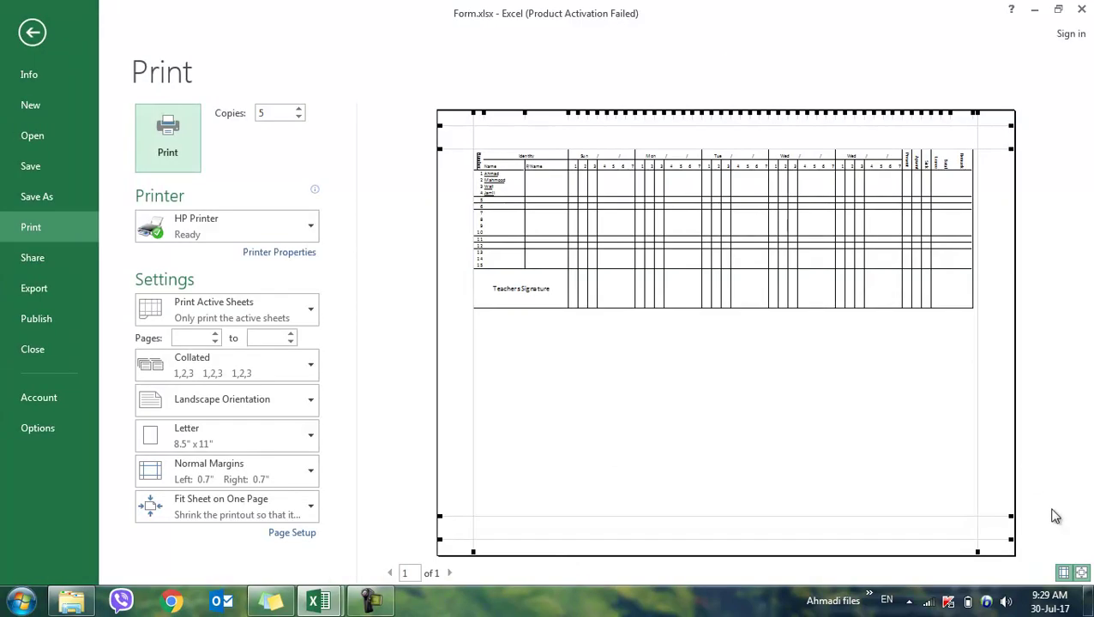
{"action": "left_click", "coordinate": [1063, 572]}
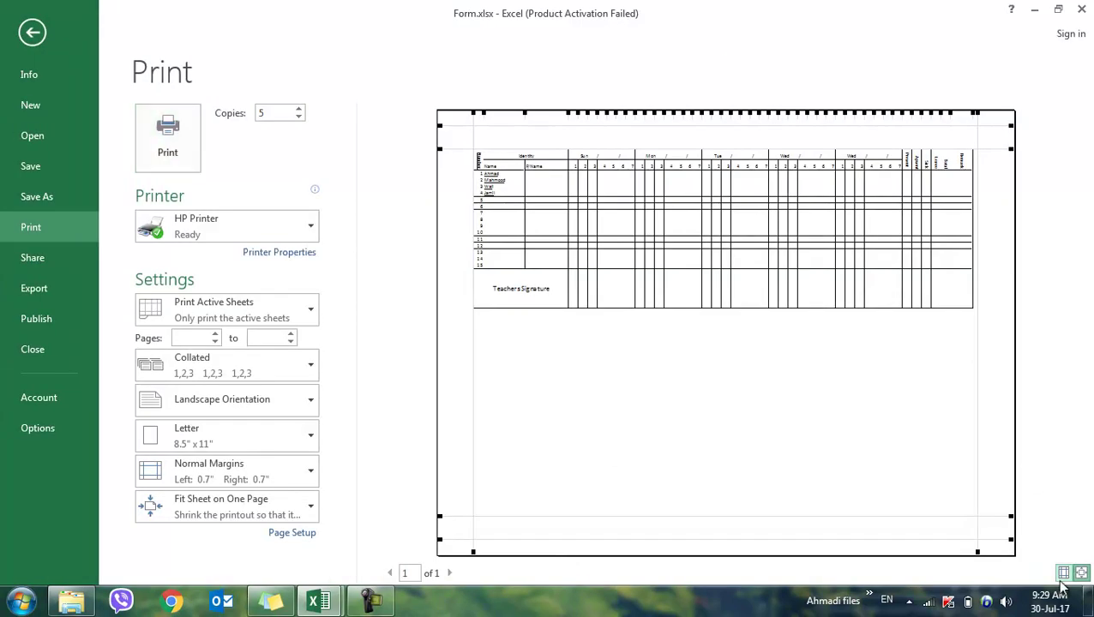
- Center the Attendance Sheet printout vertically on the page via Page Setup margins
{"action": "left_click", "coordinate": [292, 533]}
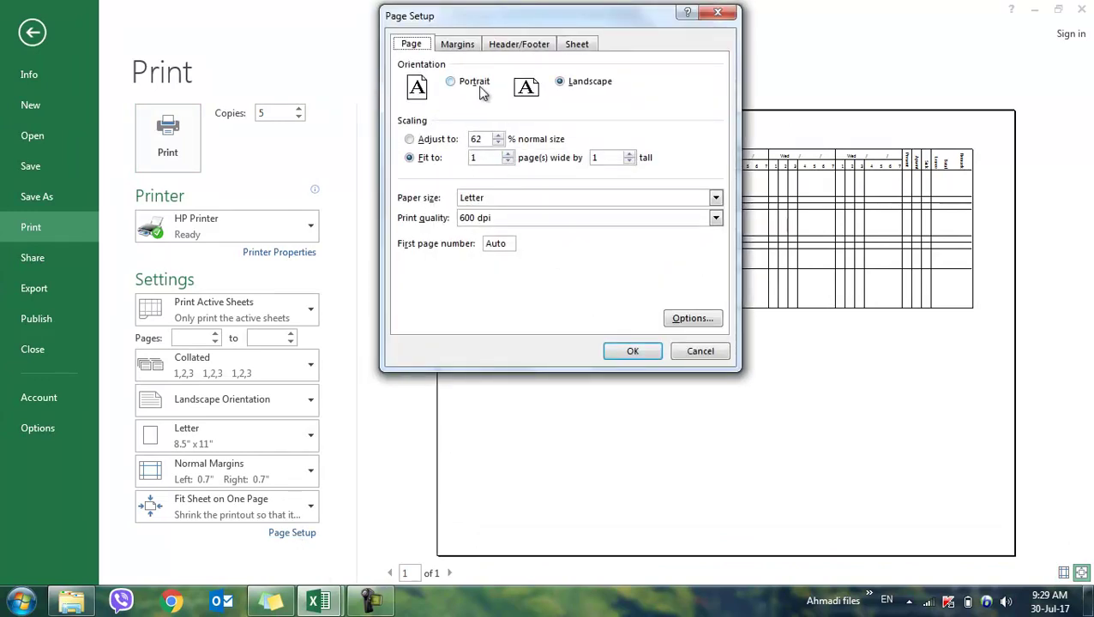
{"action": "left_click", "coordinate": [457, 44]}
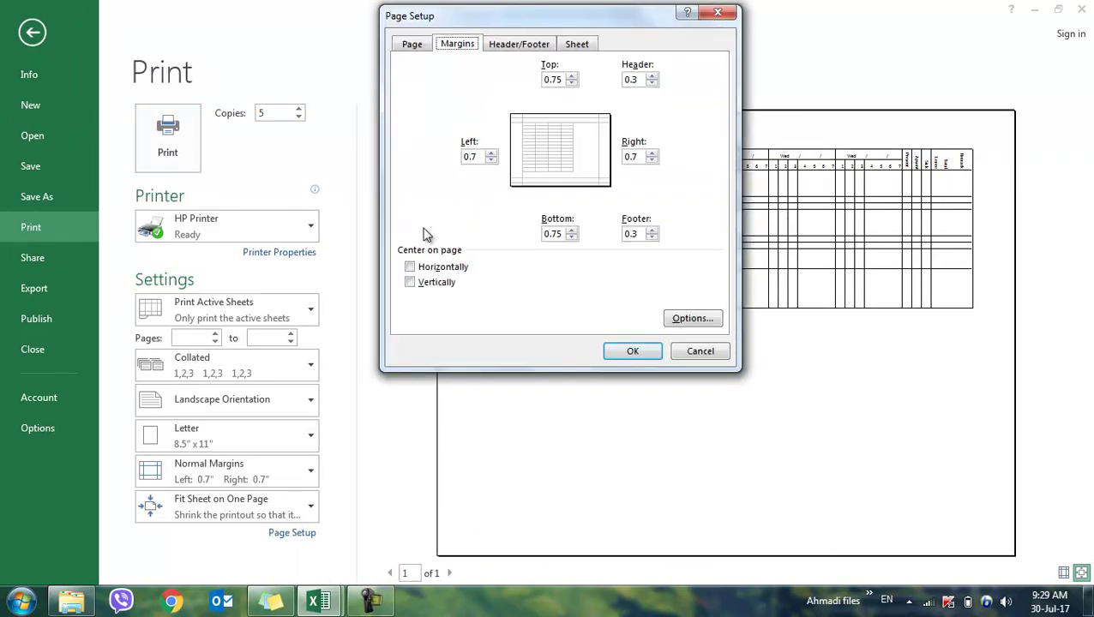
{"action": "left_click_drag", "start_coordinate": [517, 21], "coordinate": [318, 106]}
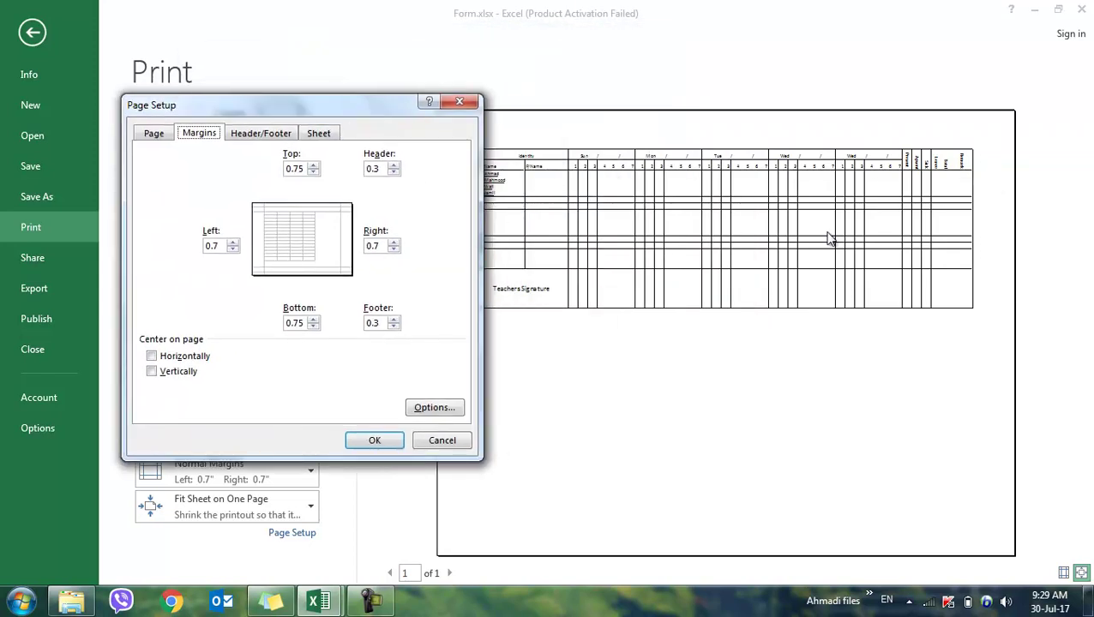
{"action": "left_click", "coordinate": [173, 375]}
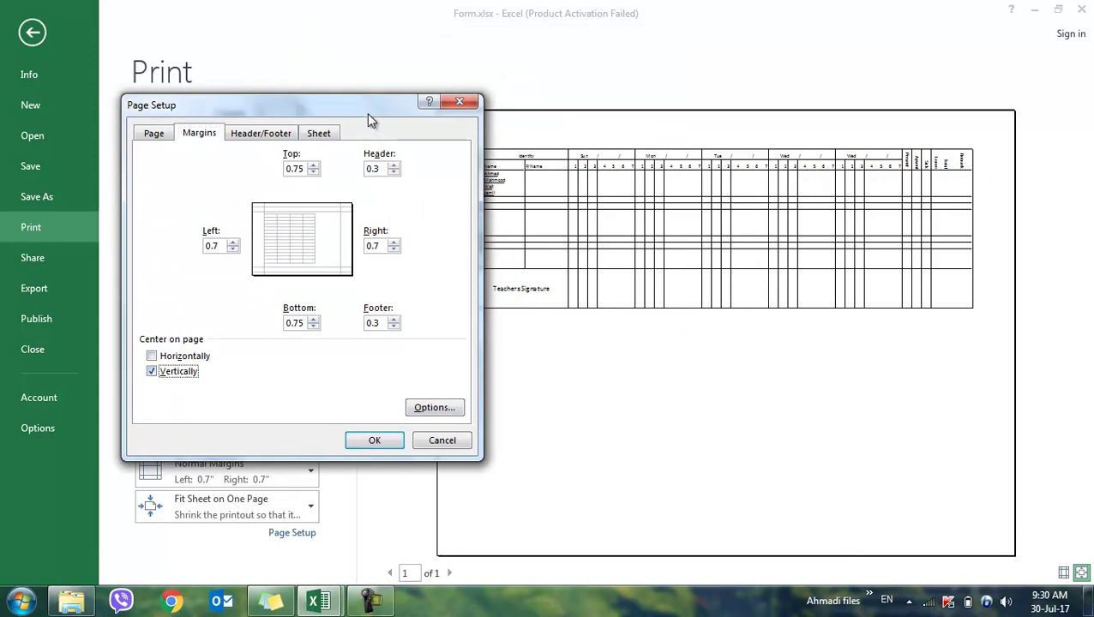
{"action": "left_click_drag", "start_coordinate": [367, 113], "coordinate": [246, 91]}
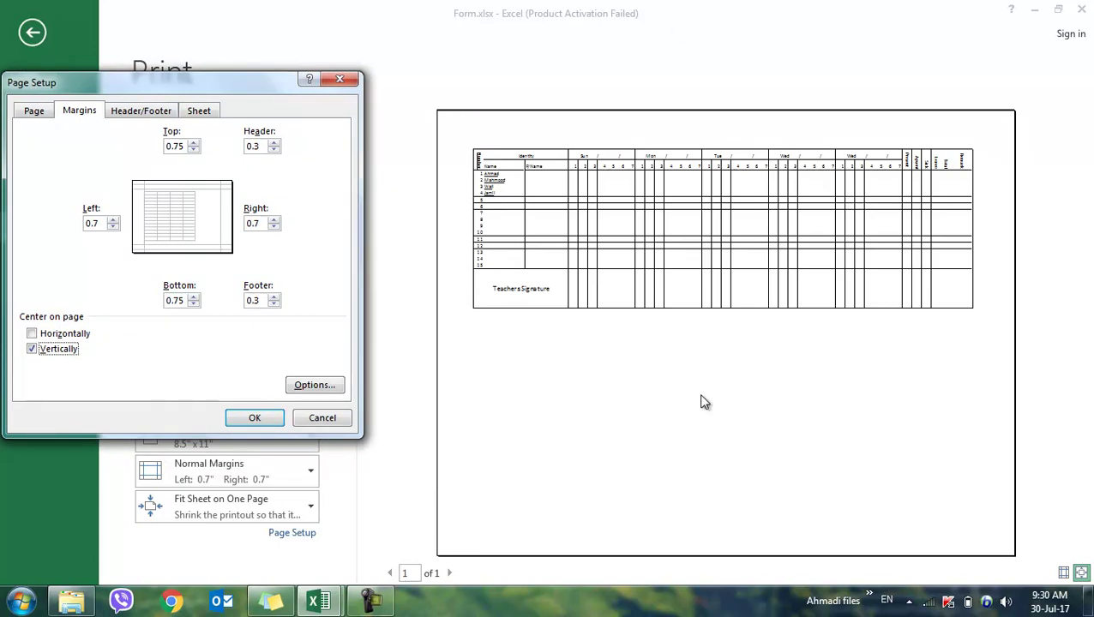
{"action": "left_click", "coordinate": [255, 419]}
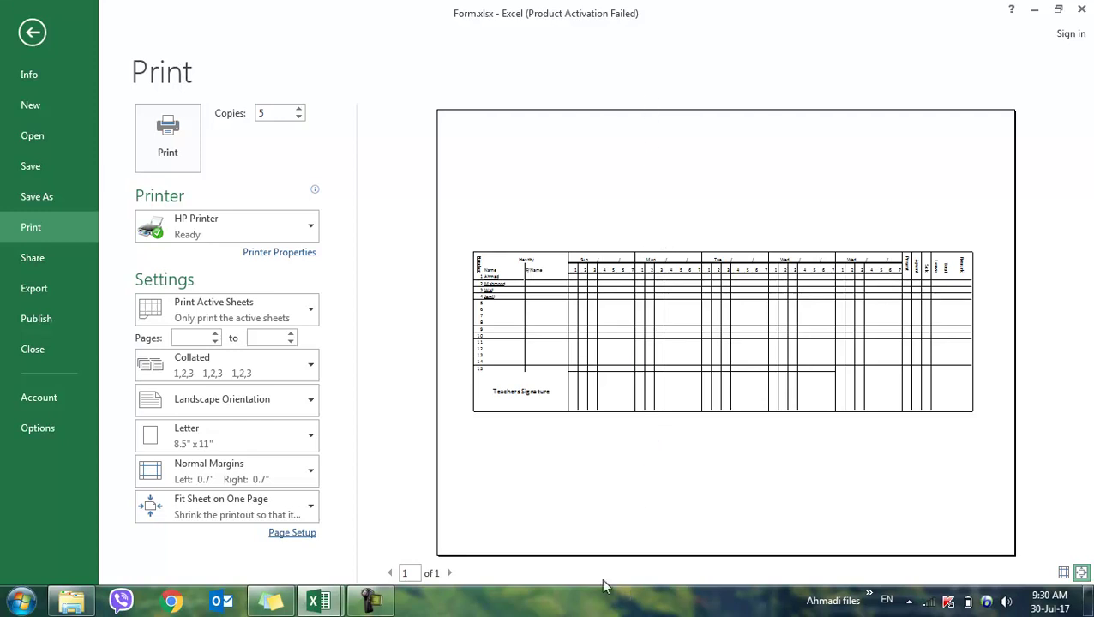
- Tick Center on page Horizontally in Page Setup's Margins settings and confirm
{"action": "left_click", "coordinate": [293, 533]}
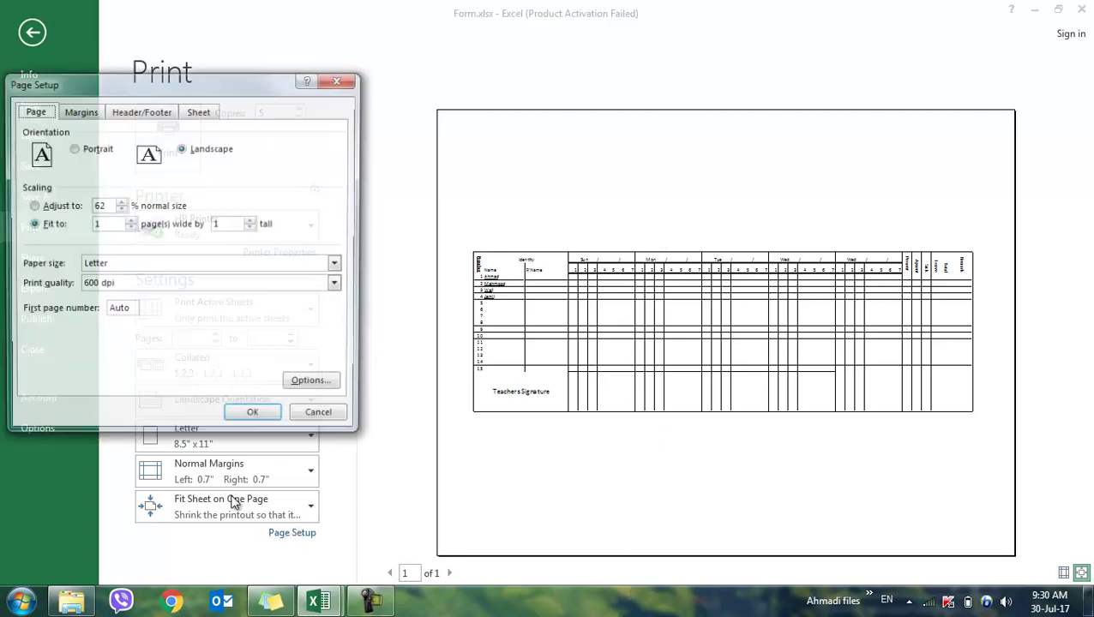
{"action": "left_click", "coordinate": [83, 109]}
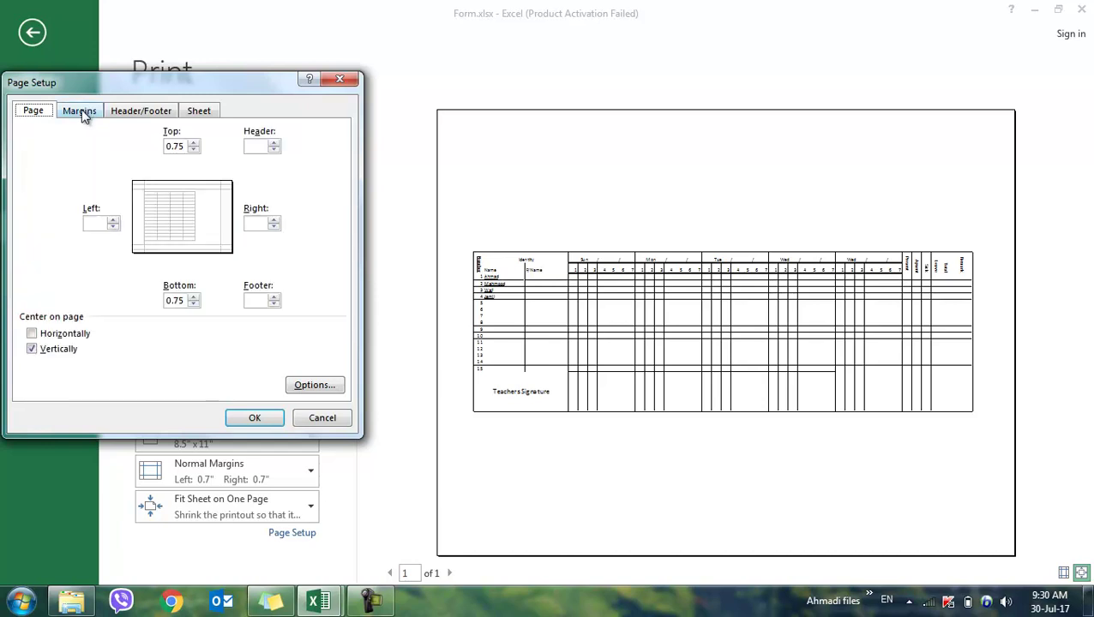
{"action": "left_click", "coordinate": [56, 337]}
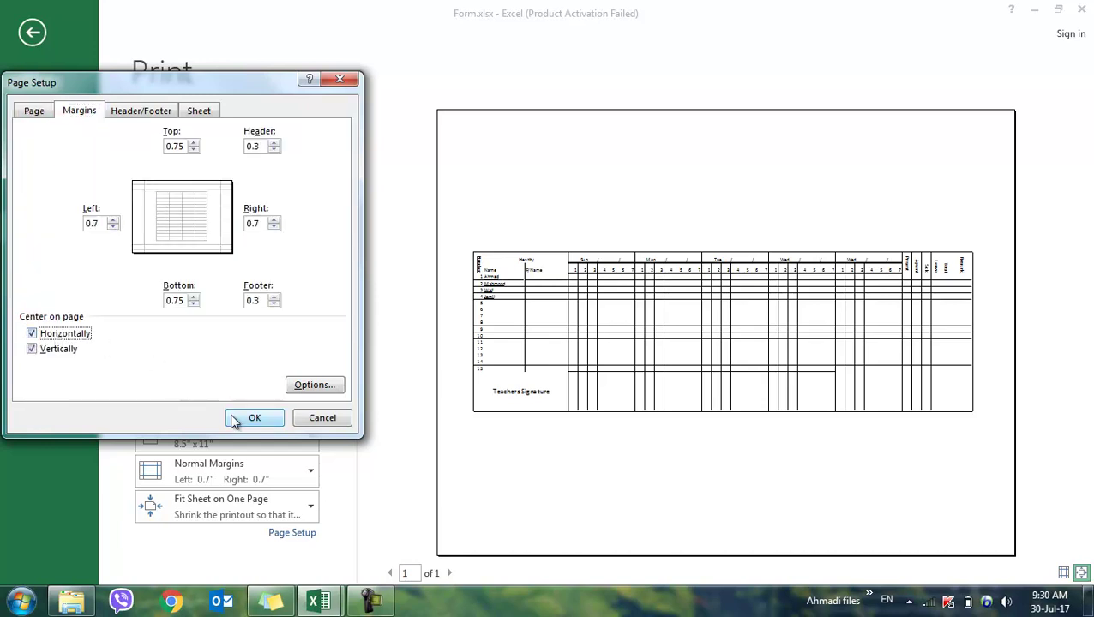
{"action": "left_click", "coordinate": [235, 417]}
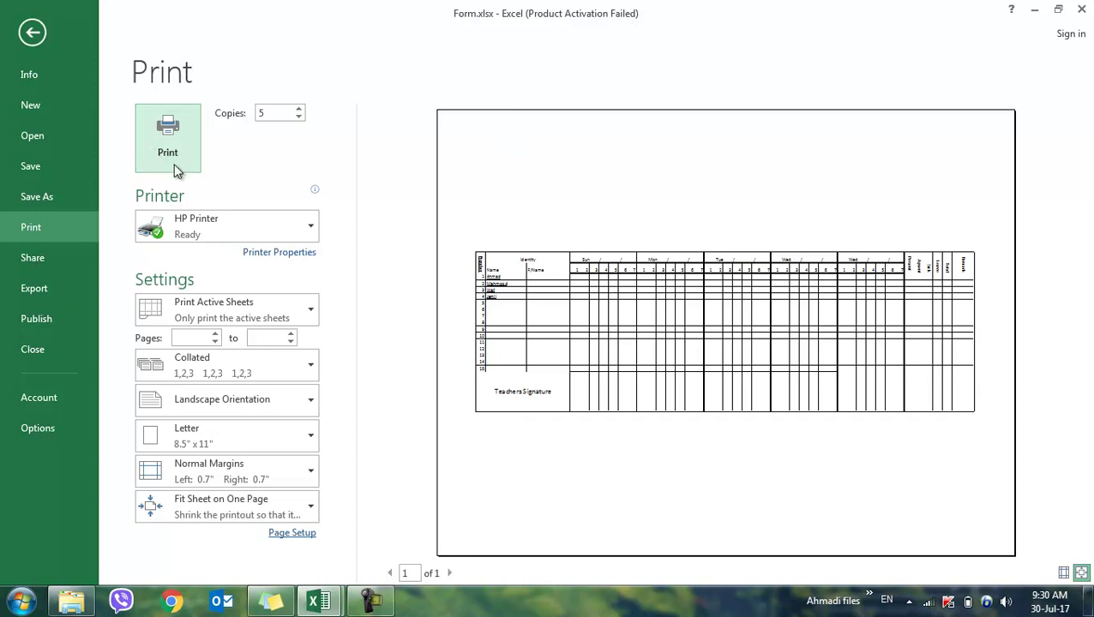
- Select My HP printer and print the Attendance Sheet
{"action": "left_click", "coordinate": [214, 222]}
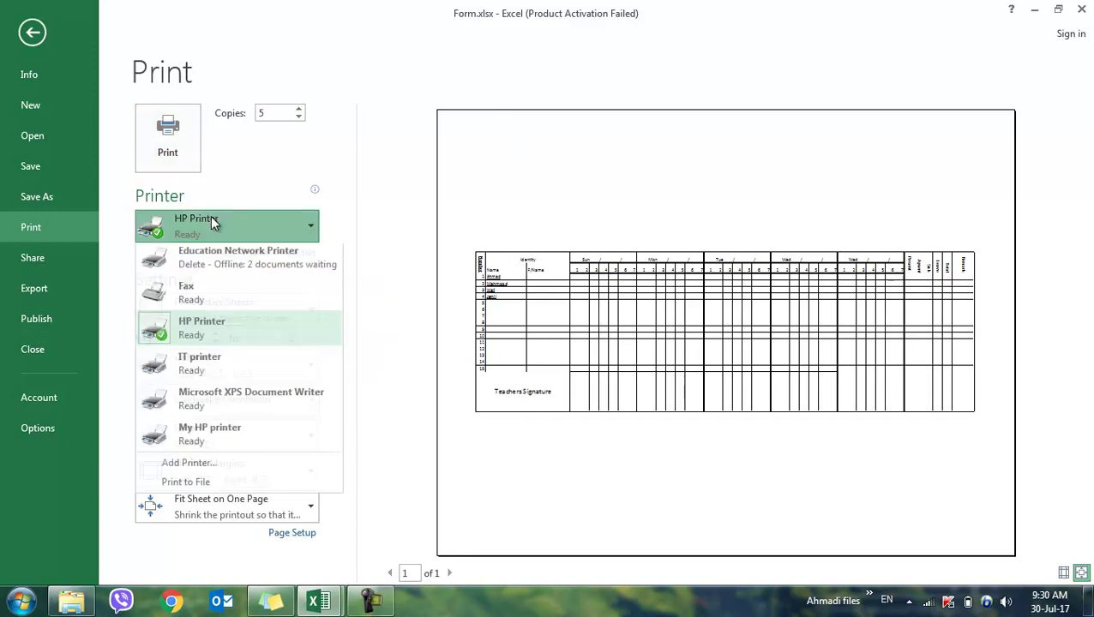
{"action": "left_click", "coordinate": [236, 435]}
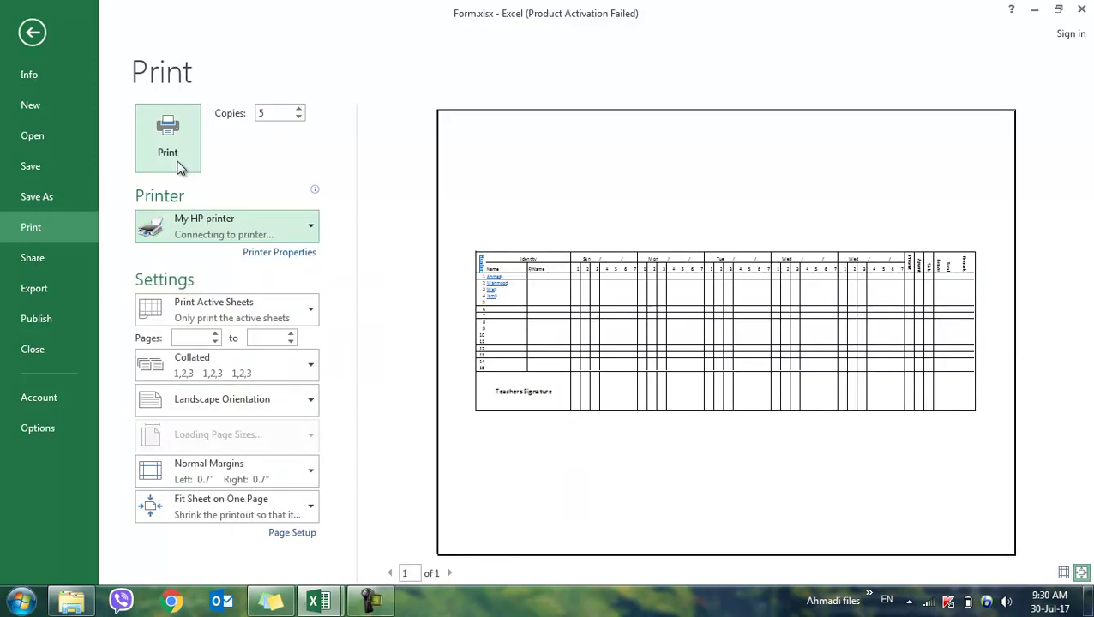
{"action": "left_click", "coordinate": [179, 163]}
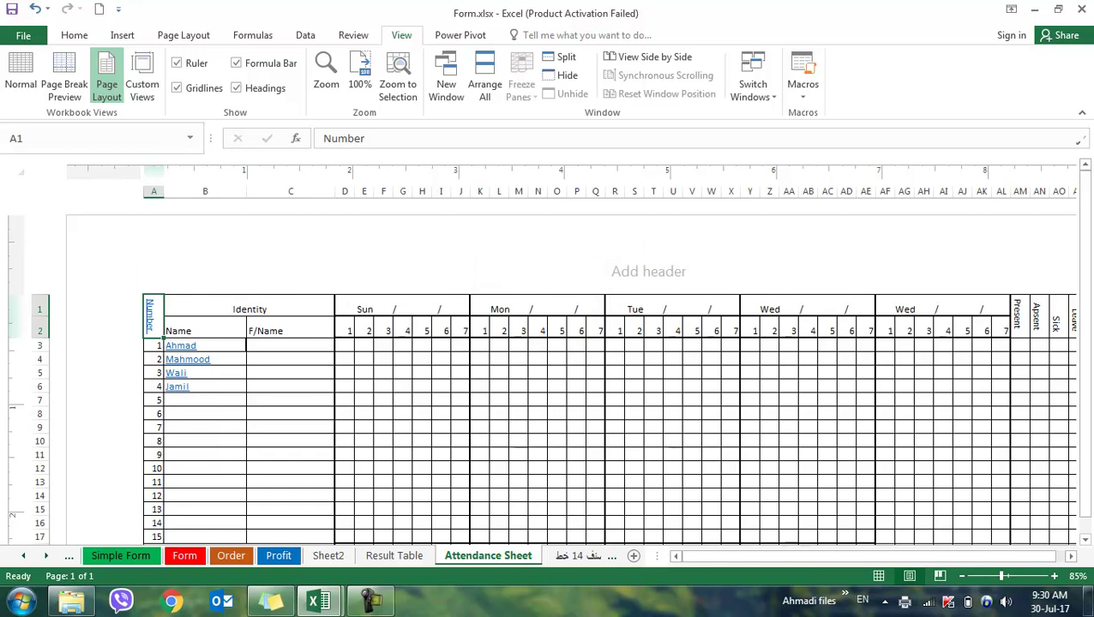
- Cancel the Form.xlsx job in My HP printer's queue and close the queue window
{"action": "double_click", "coordinate": [905, 603]}
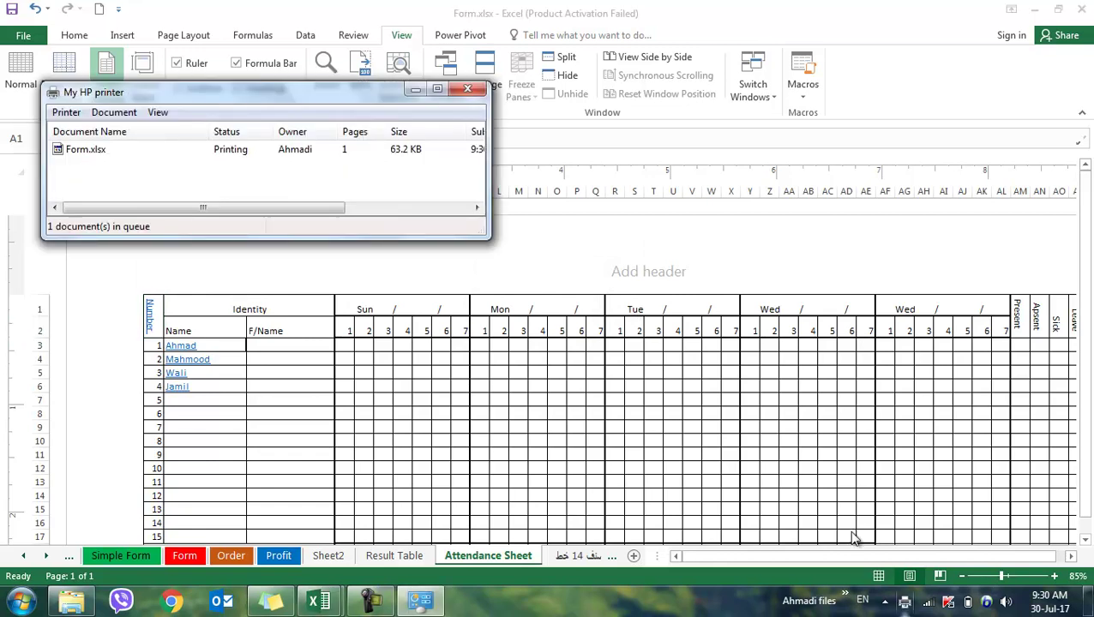
{"action": "right_click", "coordinate": [248, 151]}
{"action": "left_click", "coordinate": [190, 159]}
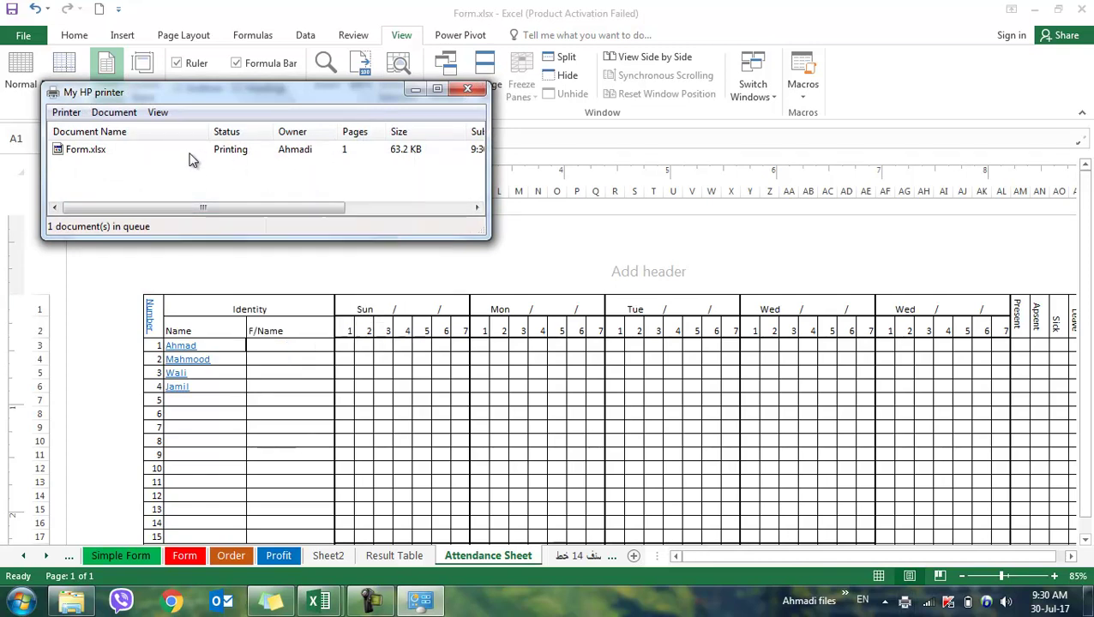
{"action": "right_click", "coordinate": [102, 160]}
{"action": "left_click", "coordinate": [108, 206]}
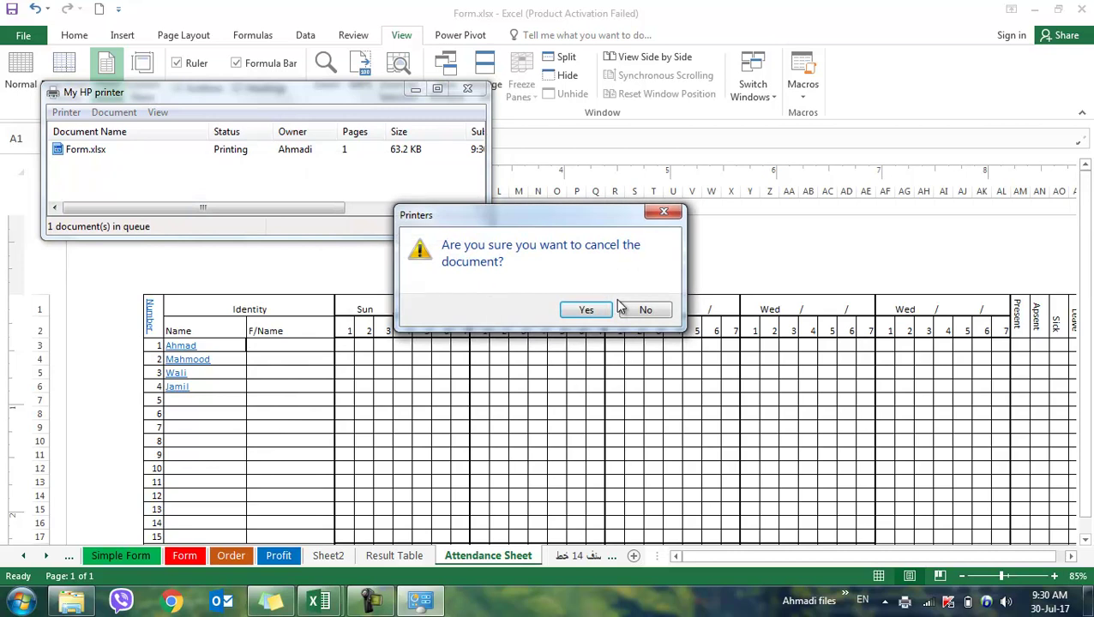
{"action": "left_click", "coordinate": [600, 311]}
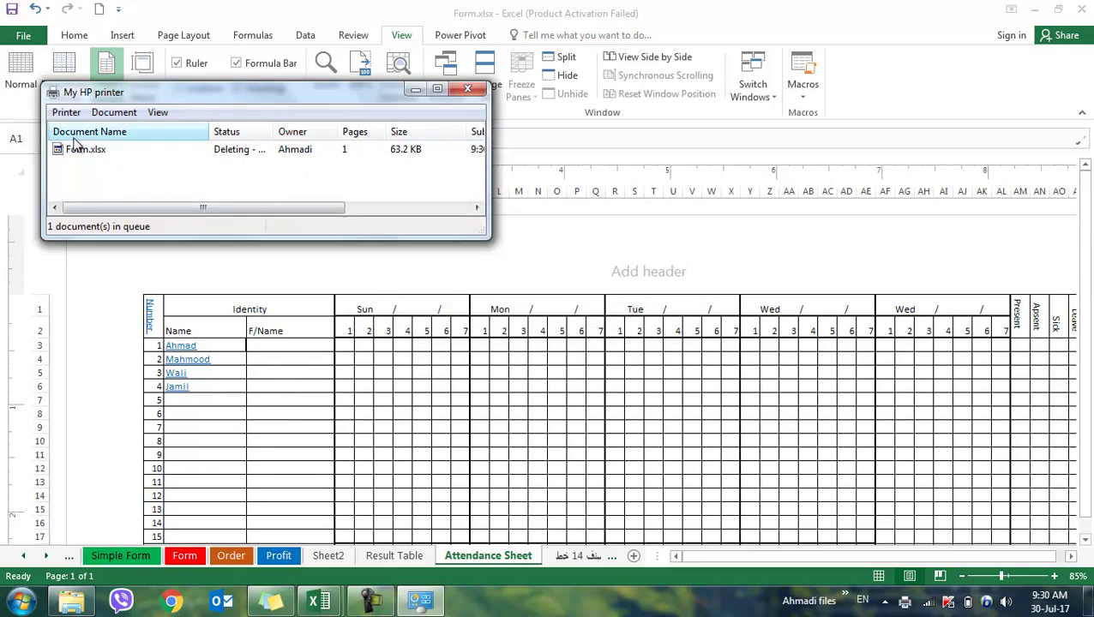
{"action": "left_click", "coordinate": [465, 88]}
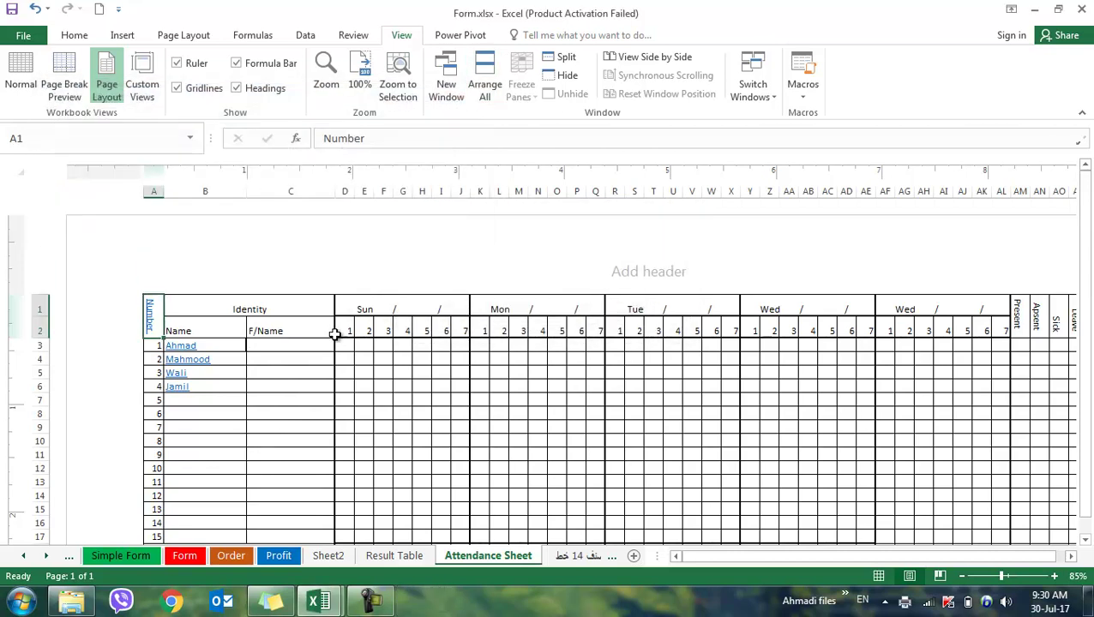
{"action": "left_click", "coordinate": [372, 606]}
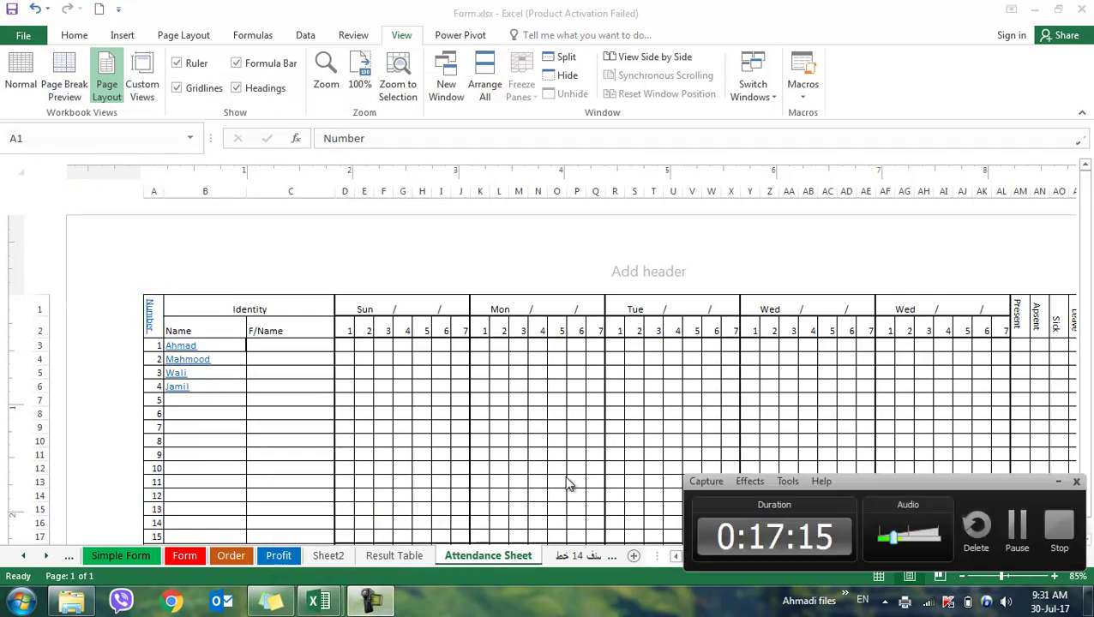